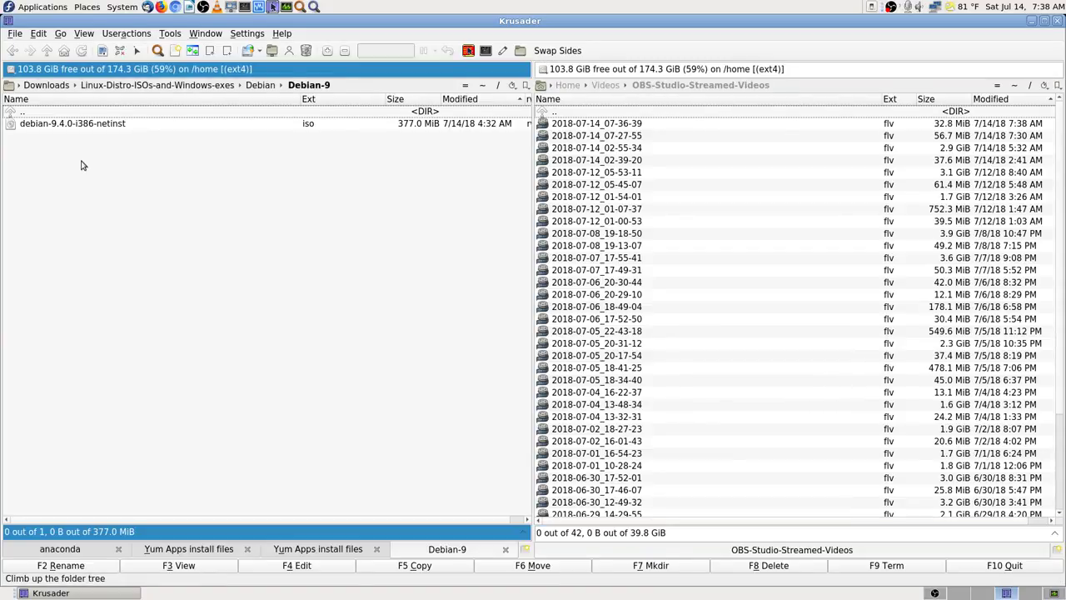
Step: Climb from Debian-9 to the Linux-Distro-ISOs-and-Windows-exes folder, and switch that pane to the 4.5 TiB Seagate Expansion Drive
key(BackSpace)
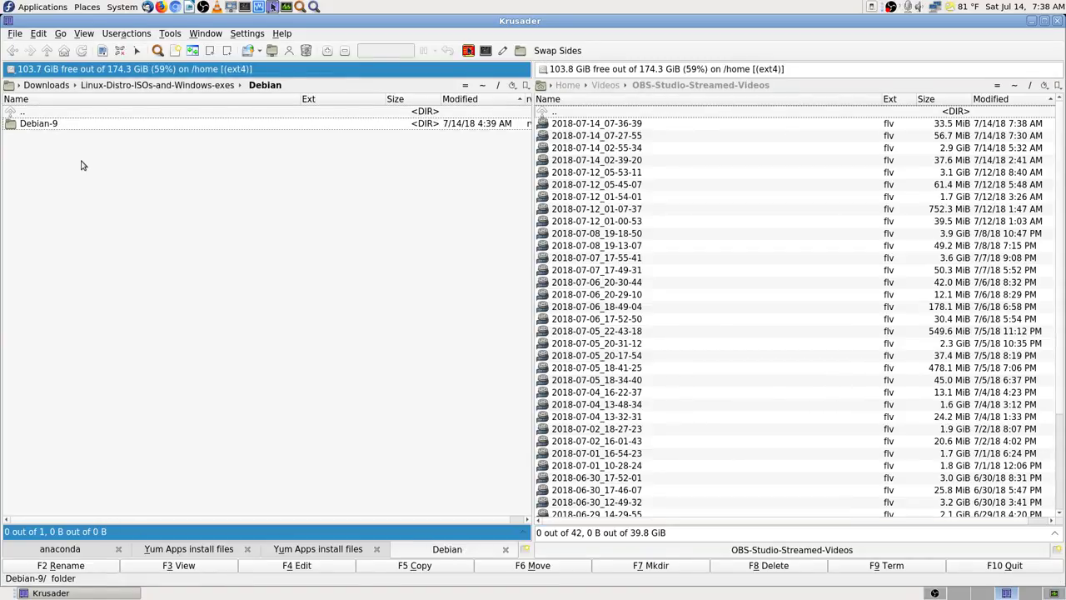
key(BackSpace)
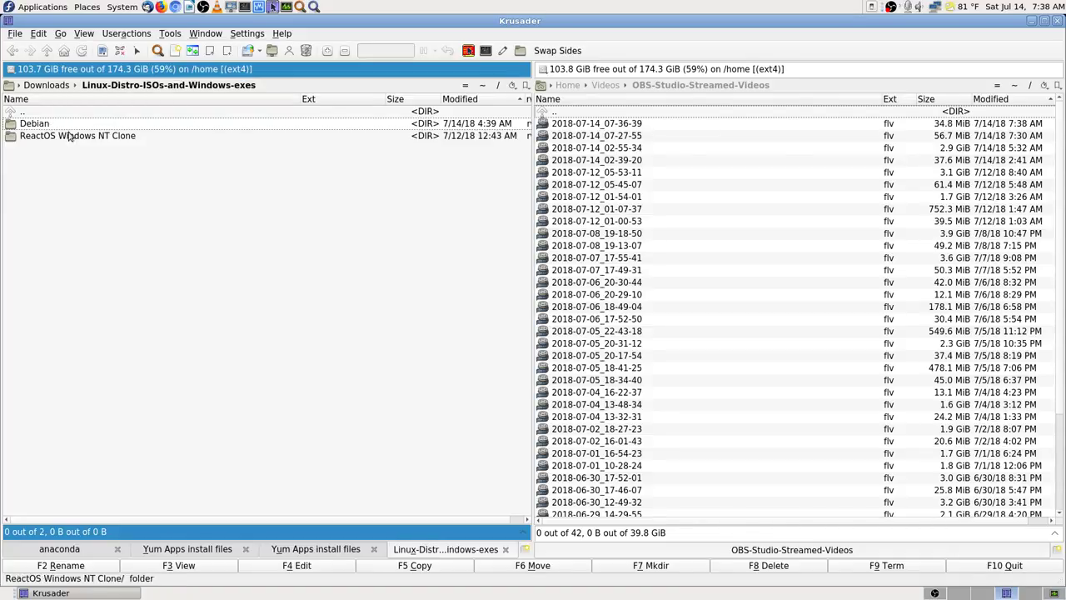
click(10, 70)
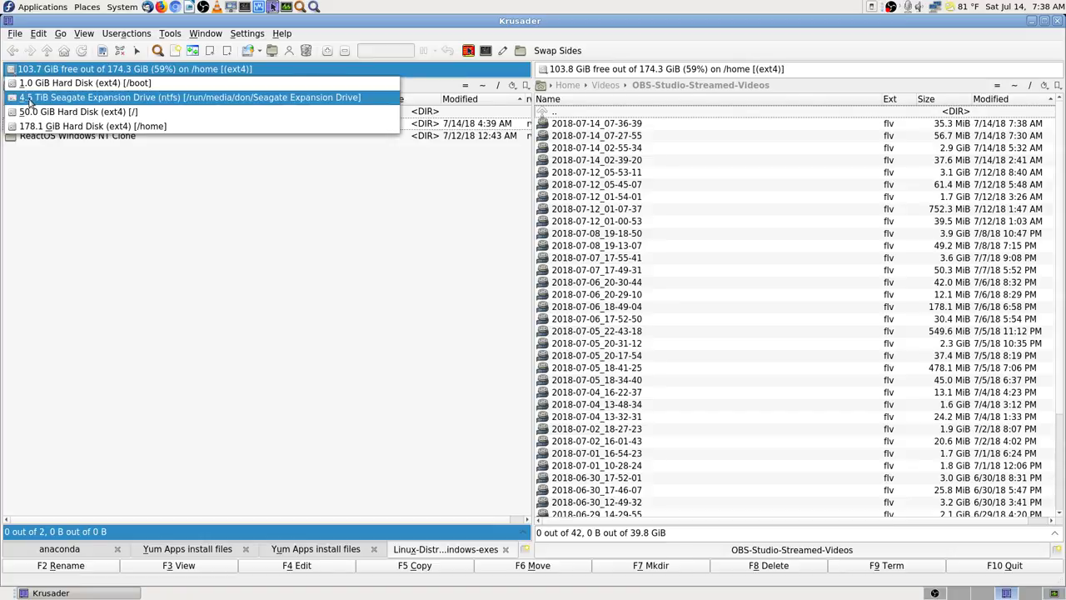
click(32, 101)
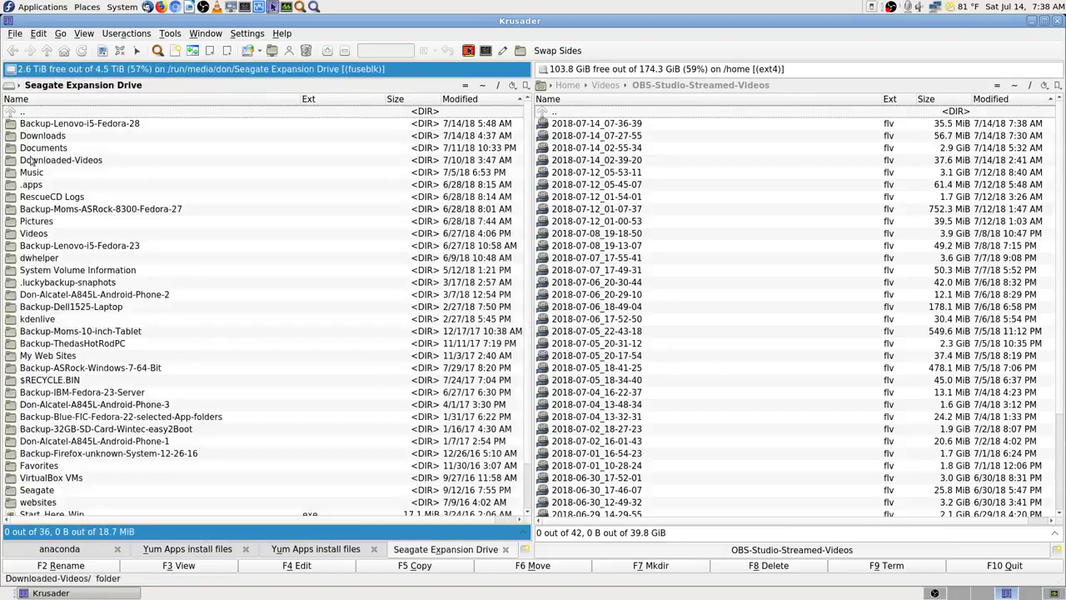
Step: Open the Debian-9 folder under Downloads, Linux-Distro-ISOs-and-Windows-exes, Debian on the Seagate Expansion Drive
text(dpw)
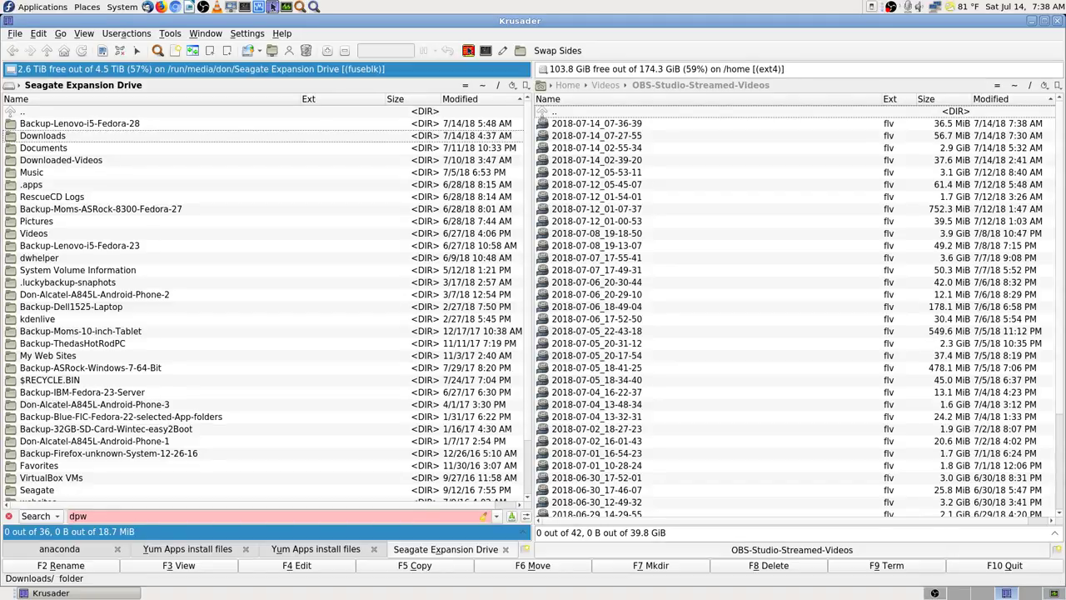
key(Return)
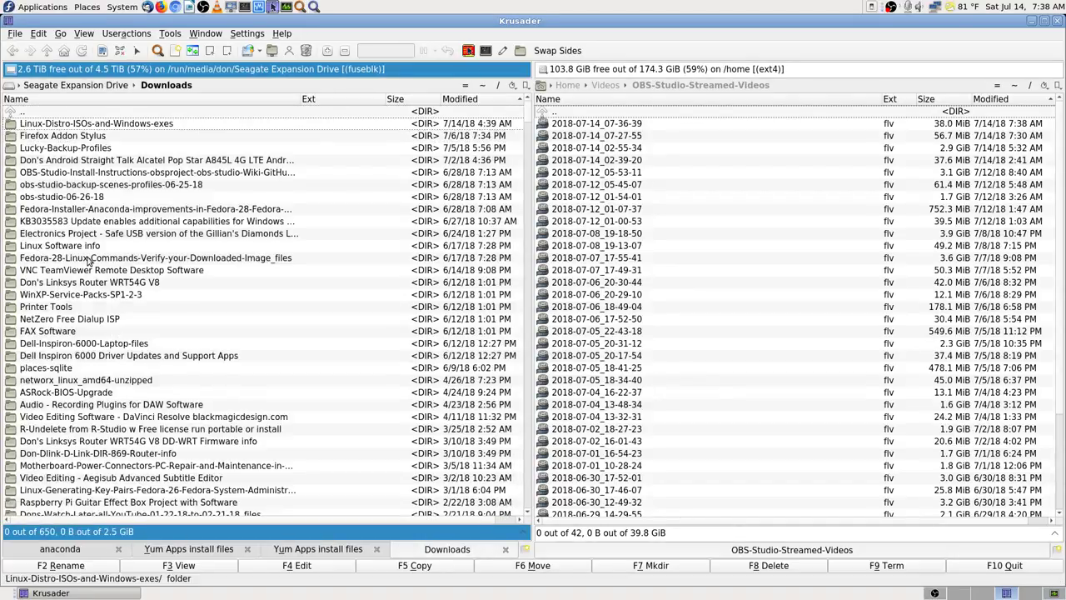
key(Return)
key(Return)
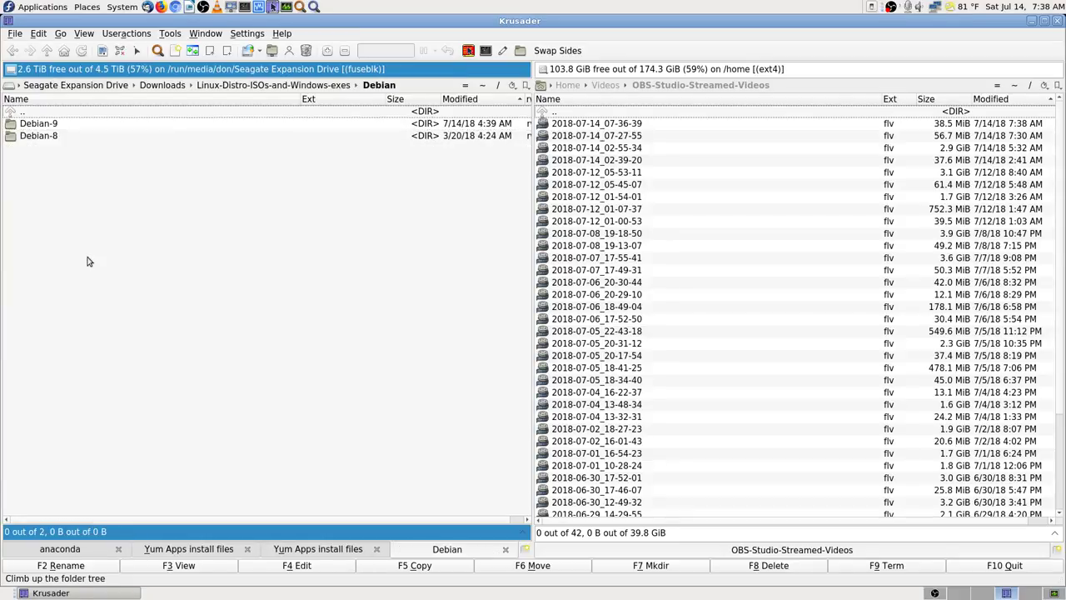
key(Down)
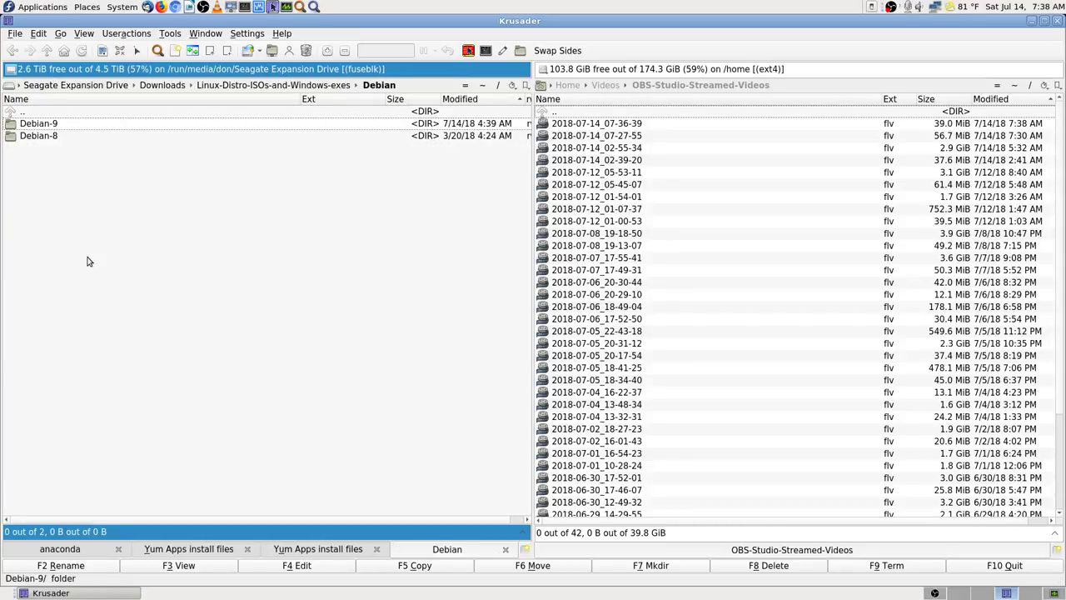
key(Return)
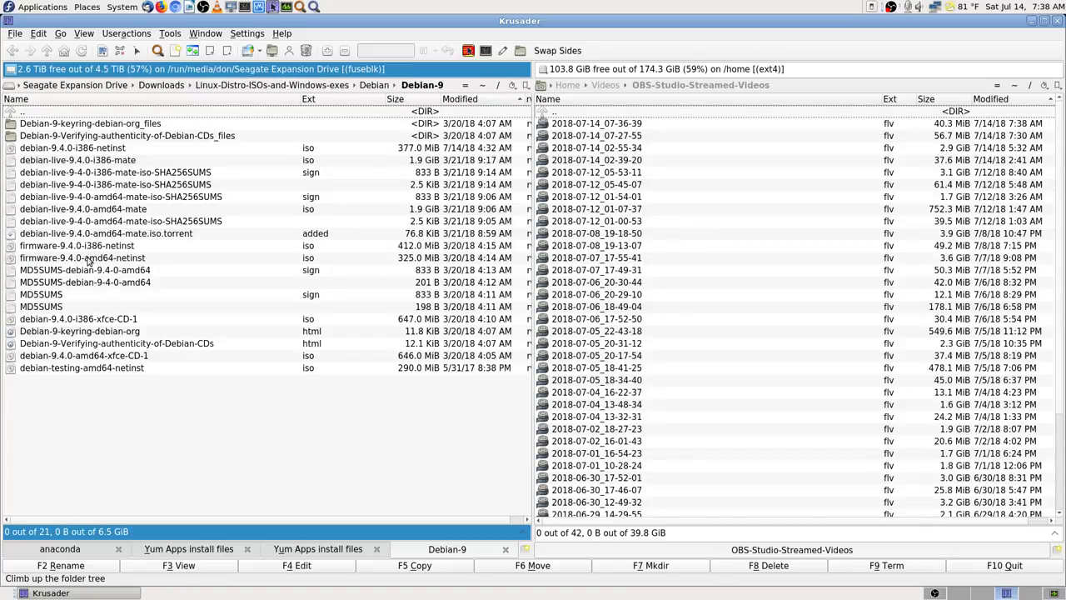
Step: Sort the Debian-9 folder's files by extension so the ISO images are grouped together
key(Down)
key(Down)
key(Down)
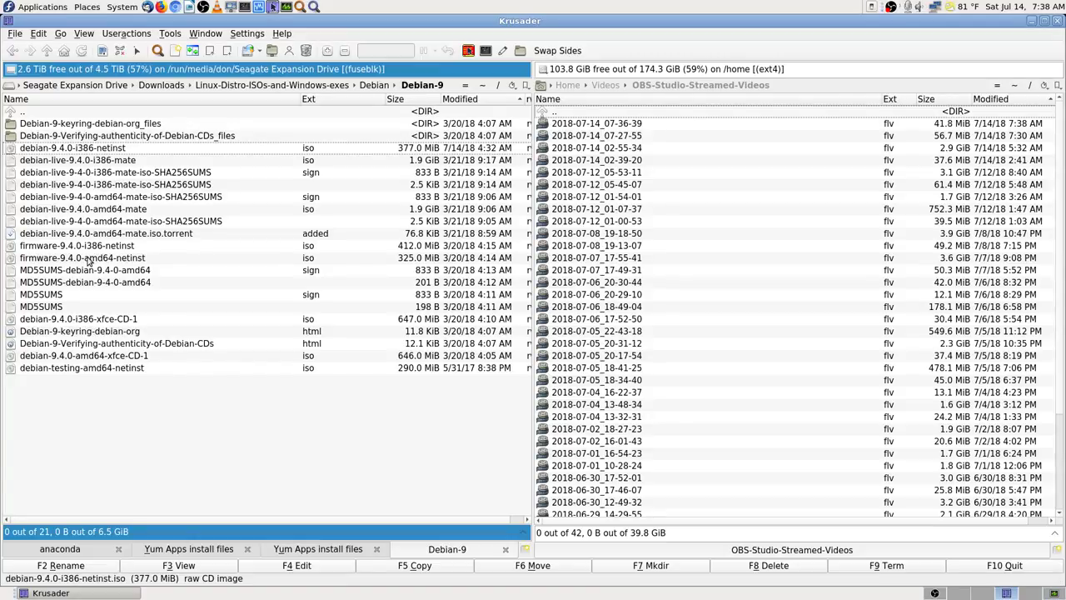
click(321, 101)
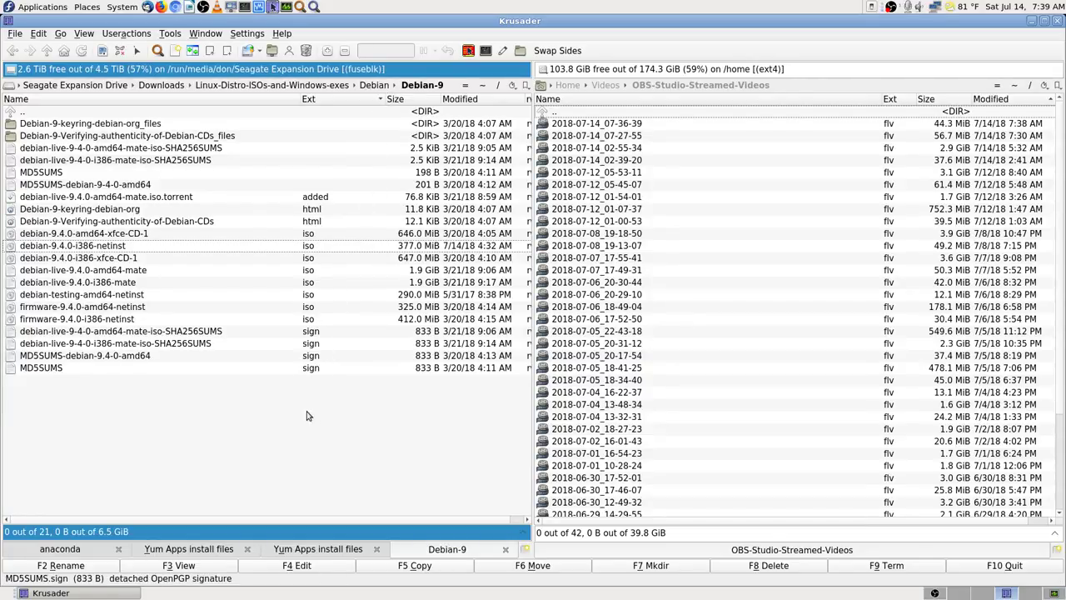
Step: Compare the debian-9.4.0-i386-netinst and debian-9.4.0-amd64-xfce-CD-1 ISO images, checking their file details
click(140, 244)
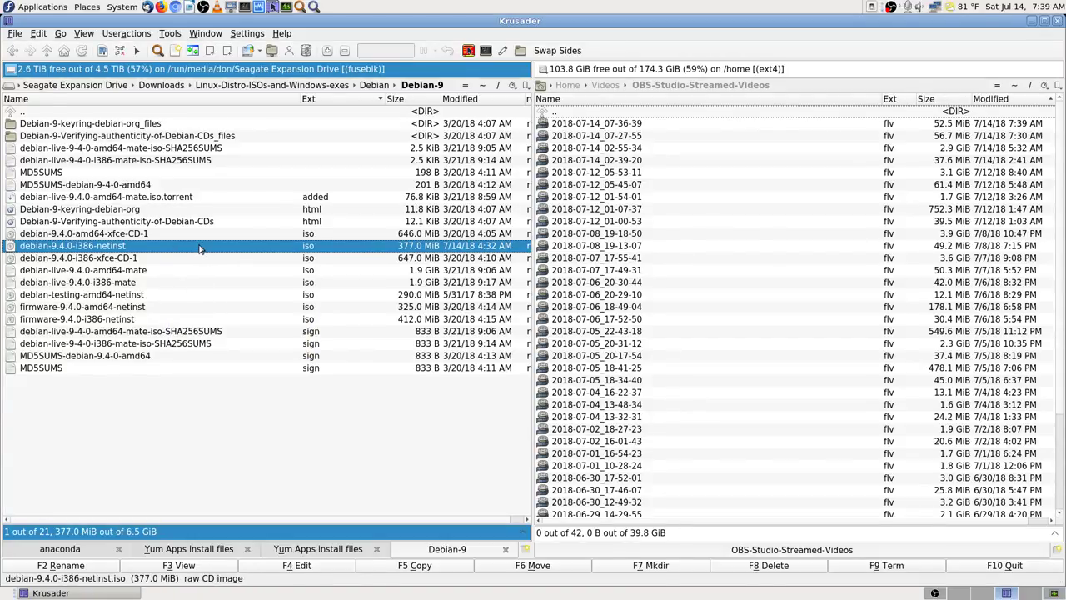
mouse_move(198, 248)
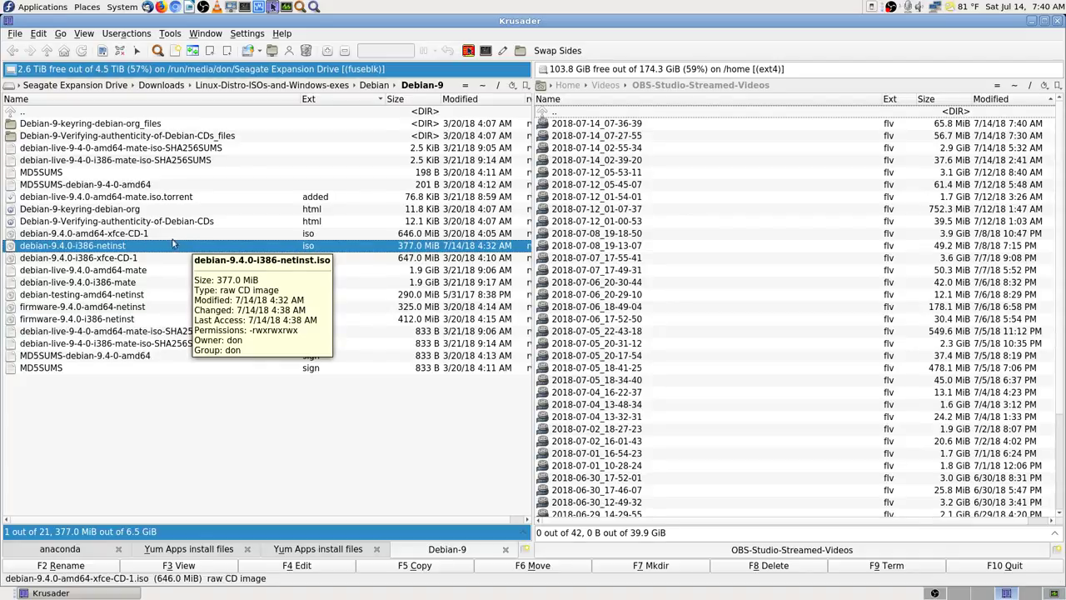
click(188, 237)
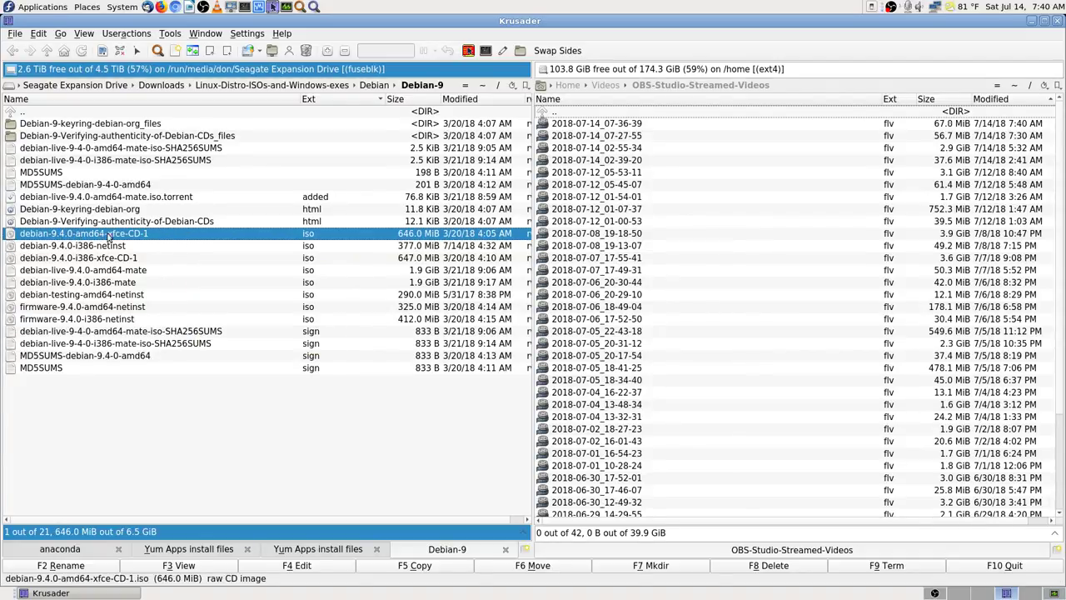
click(154, 246)
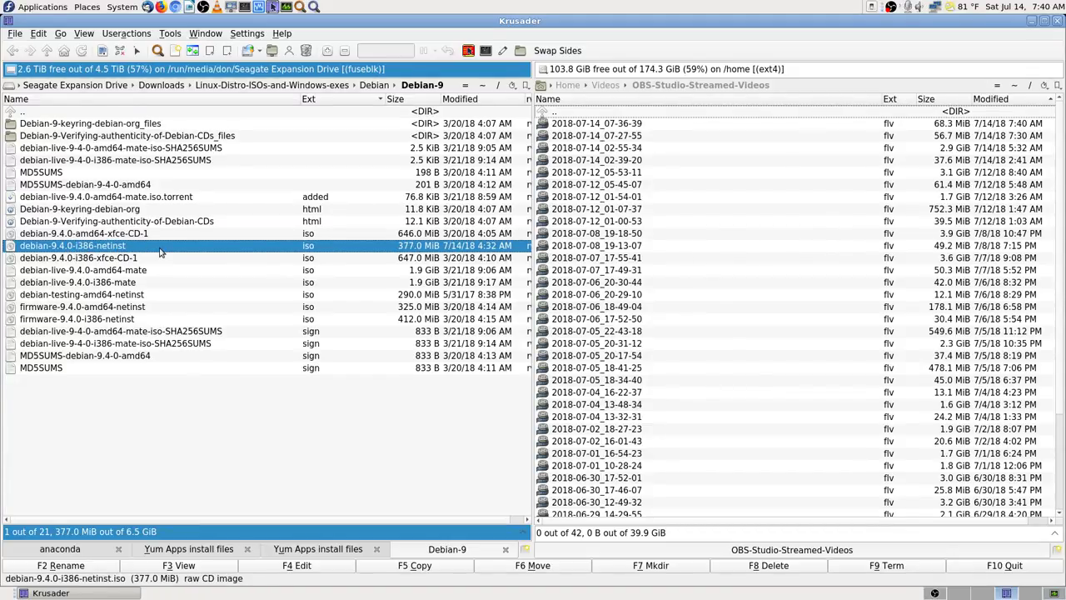
mouse_move(160, 252)
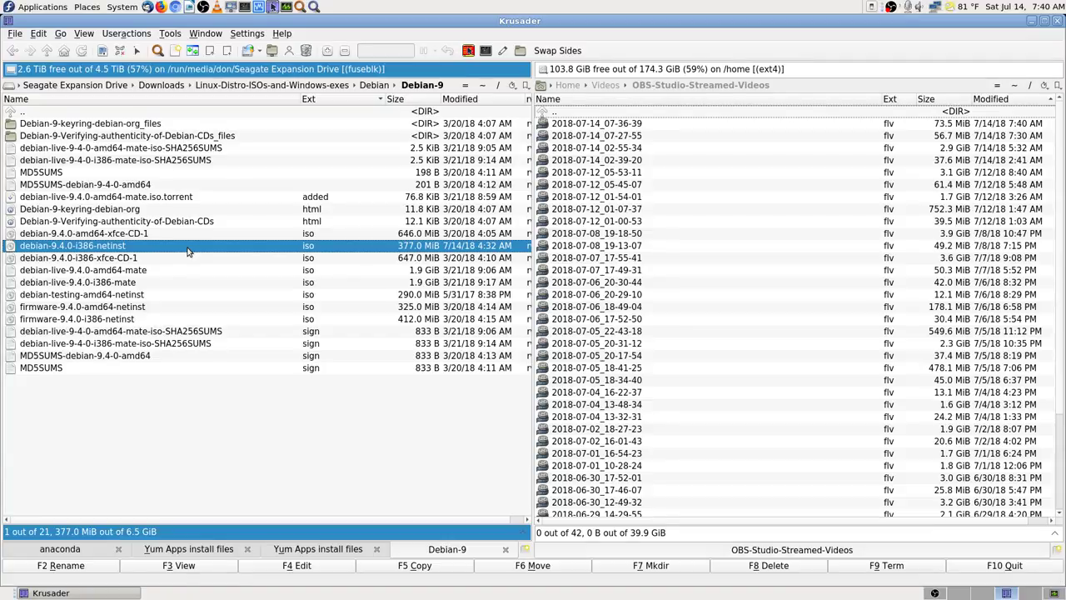
click(147, 235)
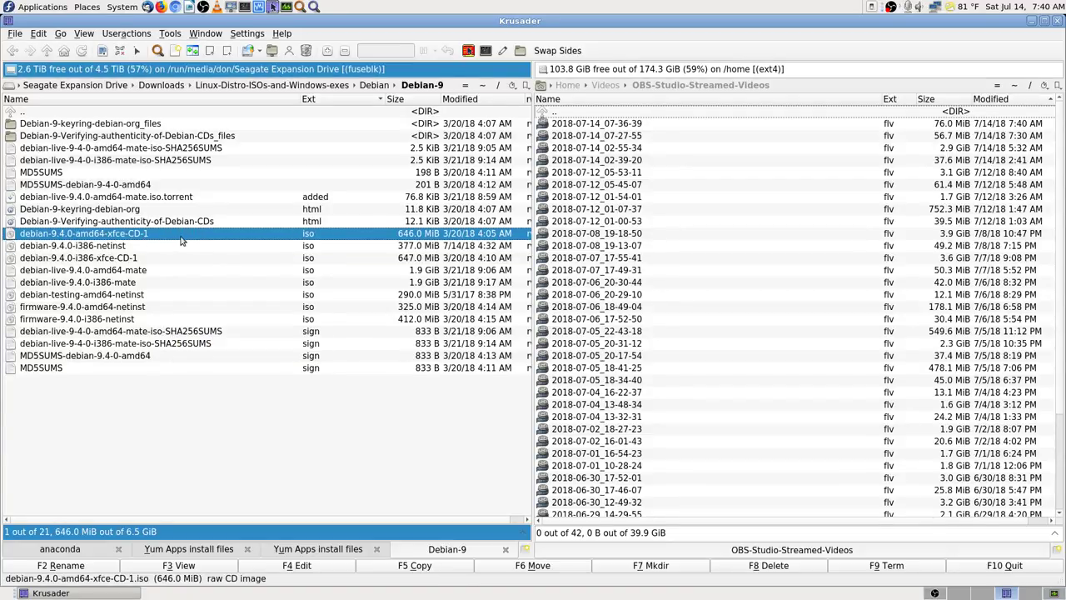
click(207, 244)
click(162, 237)
mouse_move(172, 237)
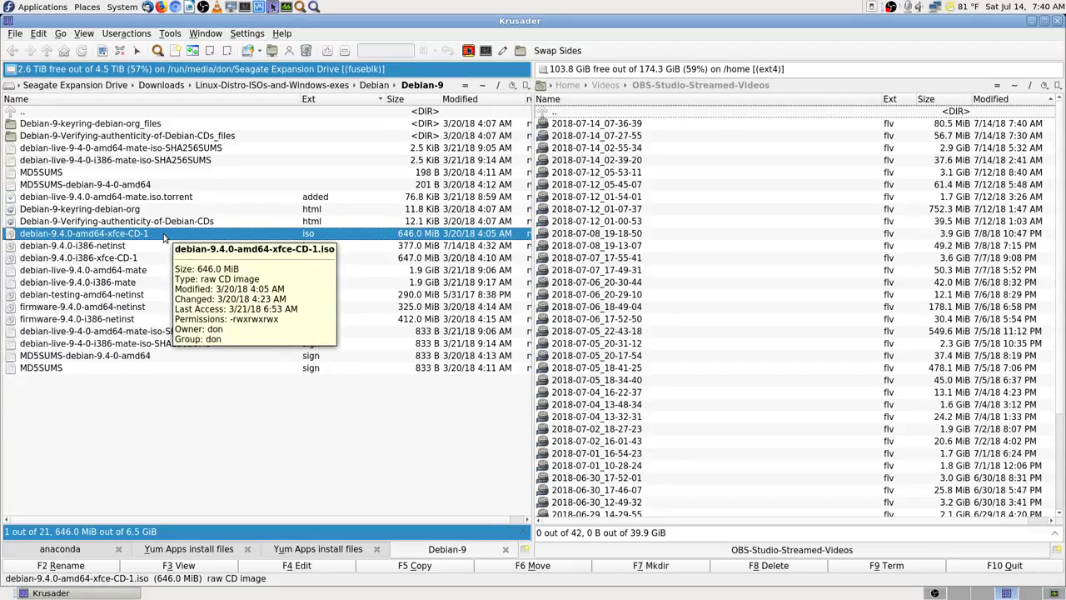
Step: Examine the debian-9.4.0-i386-xfce-CD-1 ISO, both debian-live-9.4.0 mate ISOs and the debian-testing-amd64-netinst ISO
click(156, 260)
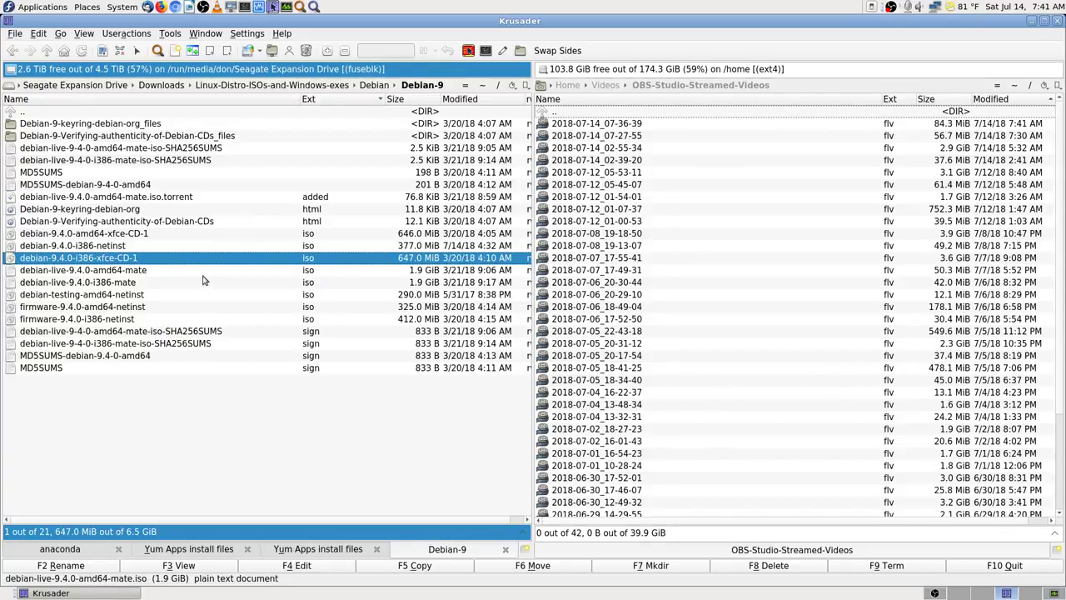
click(142, 272)
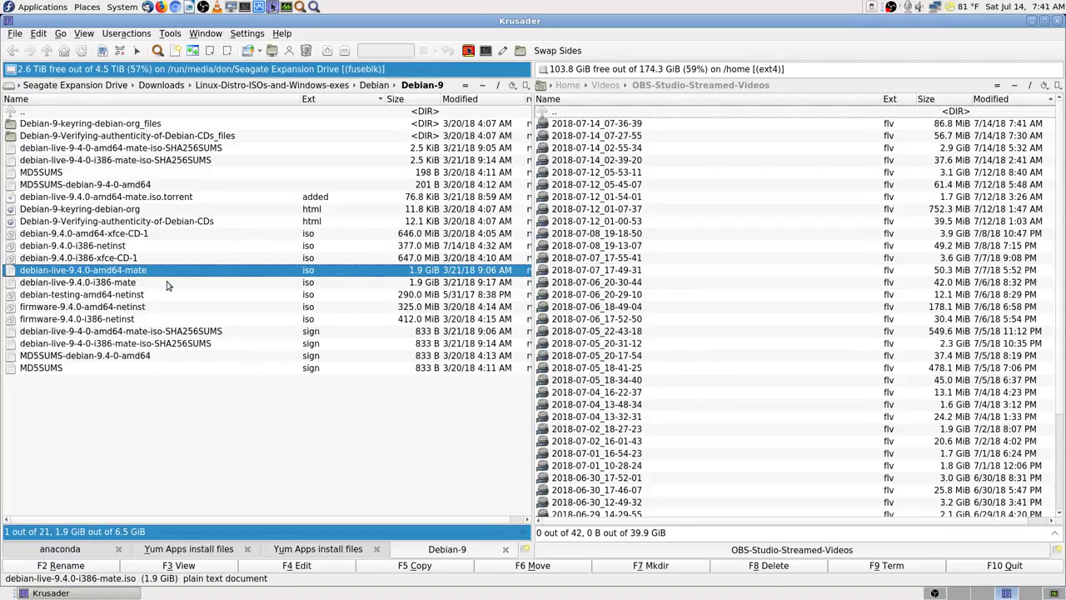
click(172, 287)
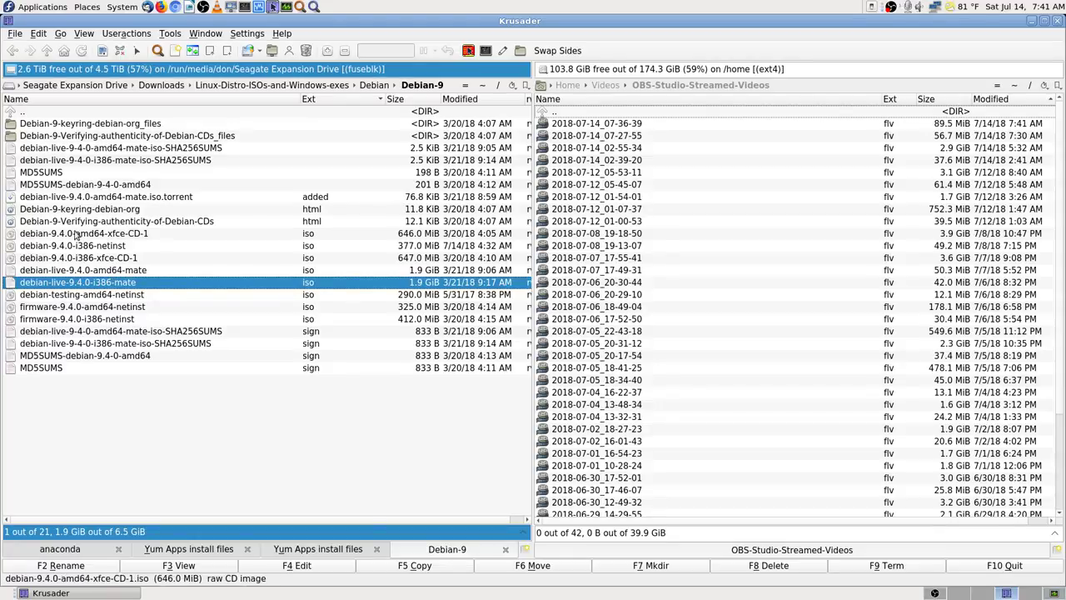
click(172, 297)
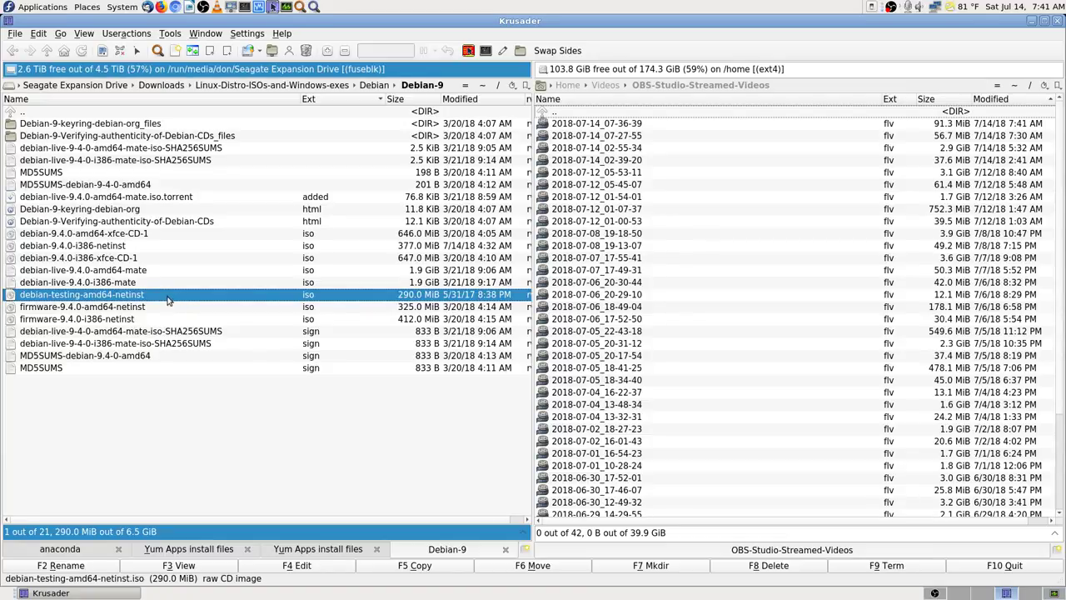
mouse_move(166, 299)
mouse_move(269, 298)
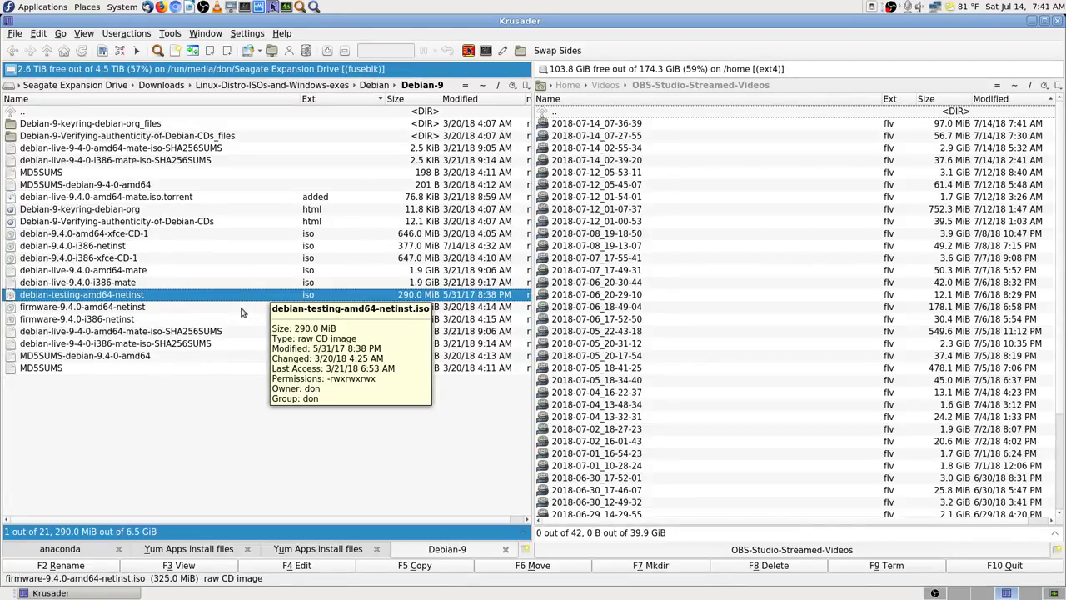
Step: Examine the firmware-9.4.0-amd64-netinst ISO against the debian-testing-amd64-netinst ISO, and select firmware-9.4.0-i386-netinst
mouse_move(242, 311)
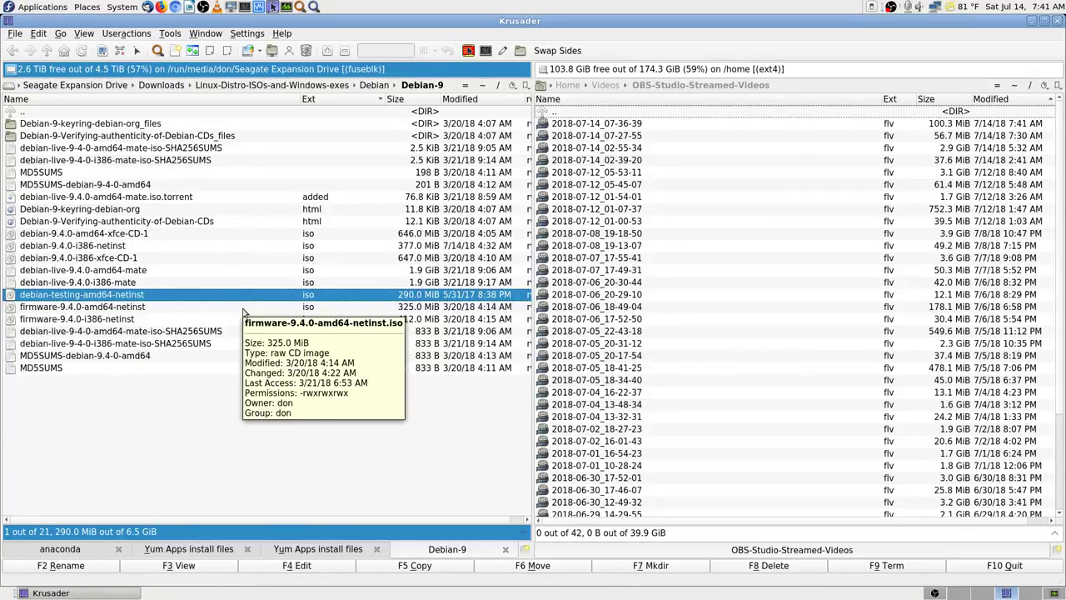
click(243, 311)
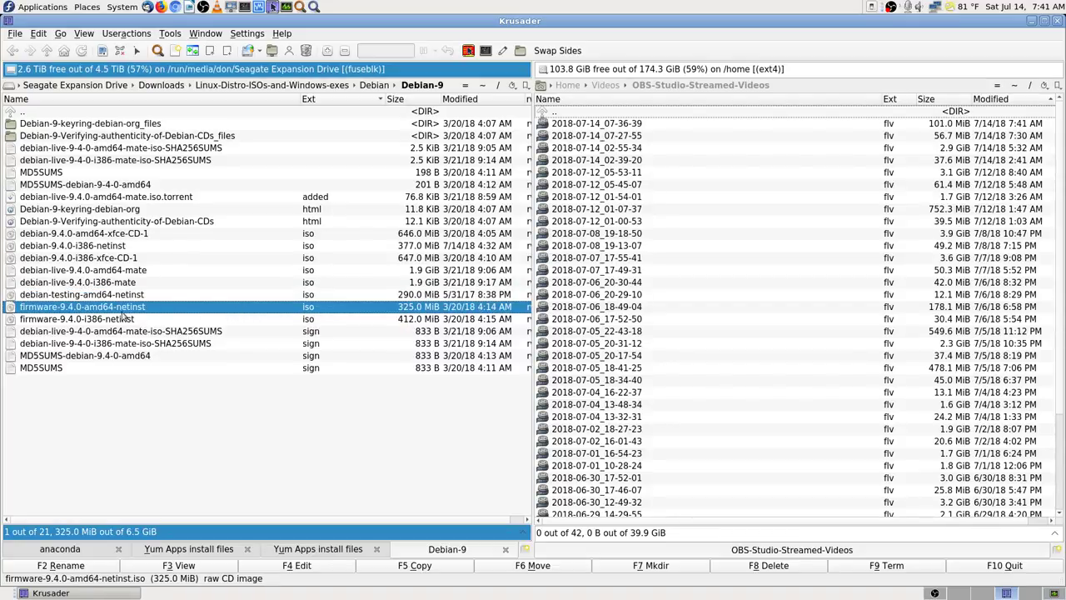
click(162, 297)
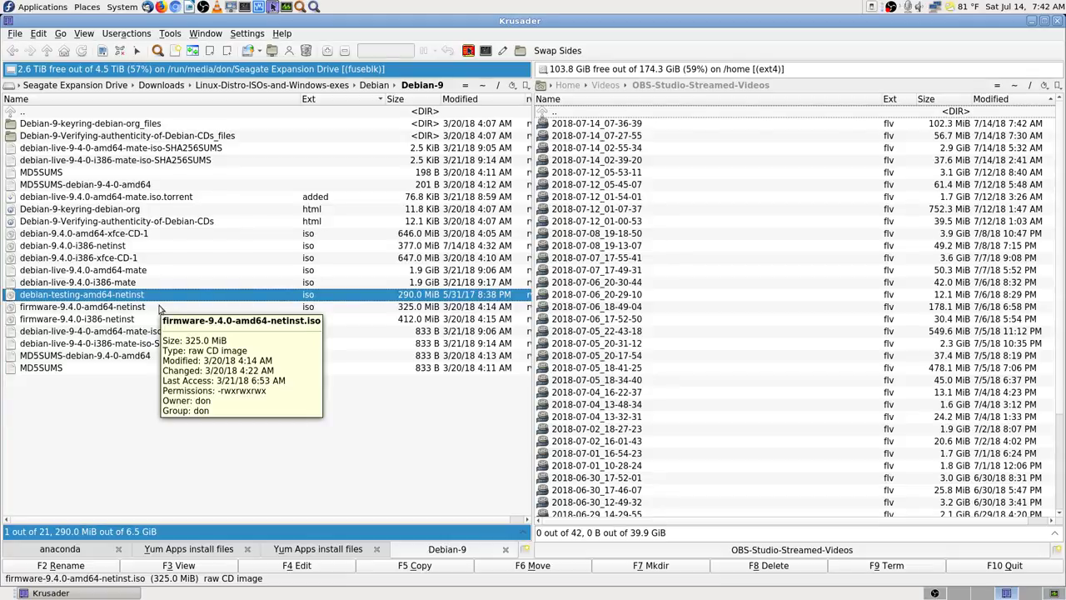
click(161, 308)
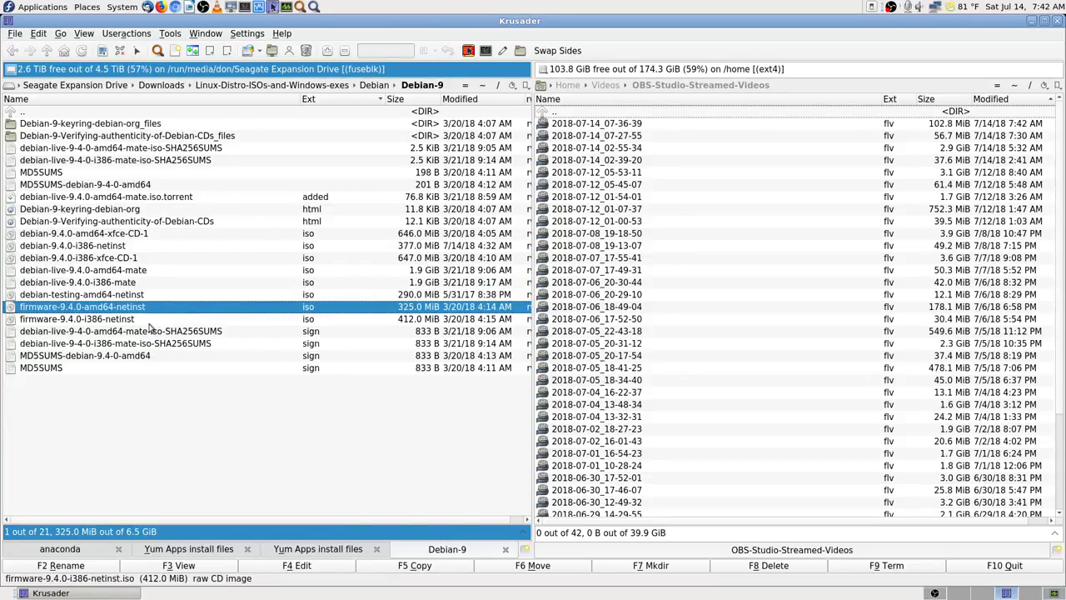
click(273, 320)
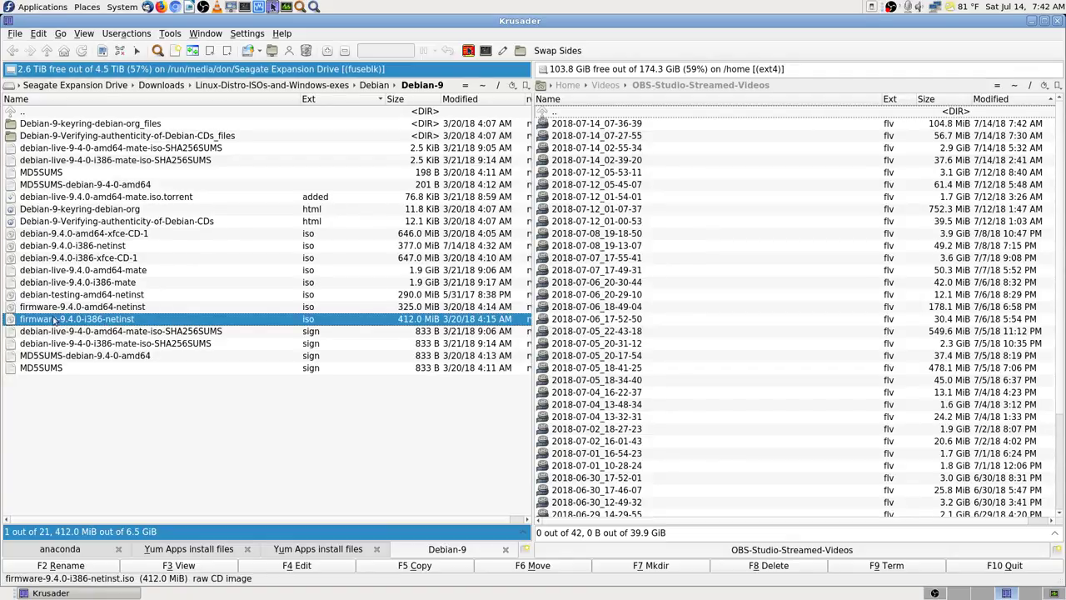
Step: Compare the amd64 and i386 versions of the firmware-9.4.0 netinst ISO, finishing with the i386 image selected
click(106, 308)
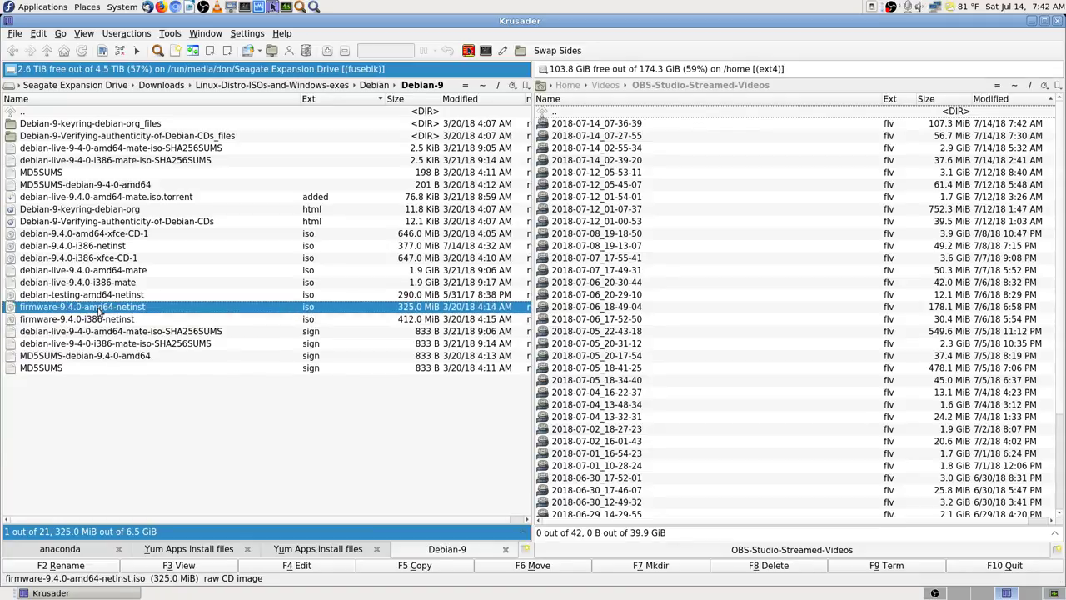
click(103, 324)
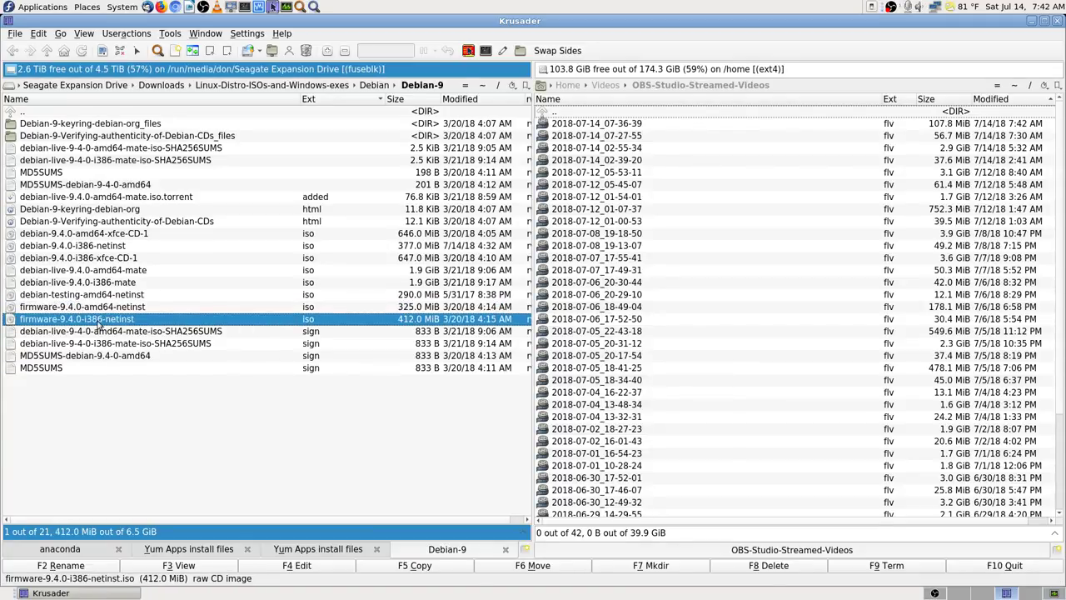
click(114, 308)
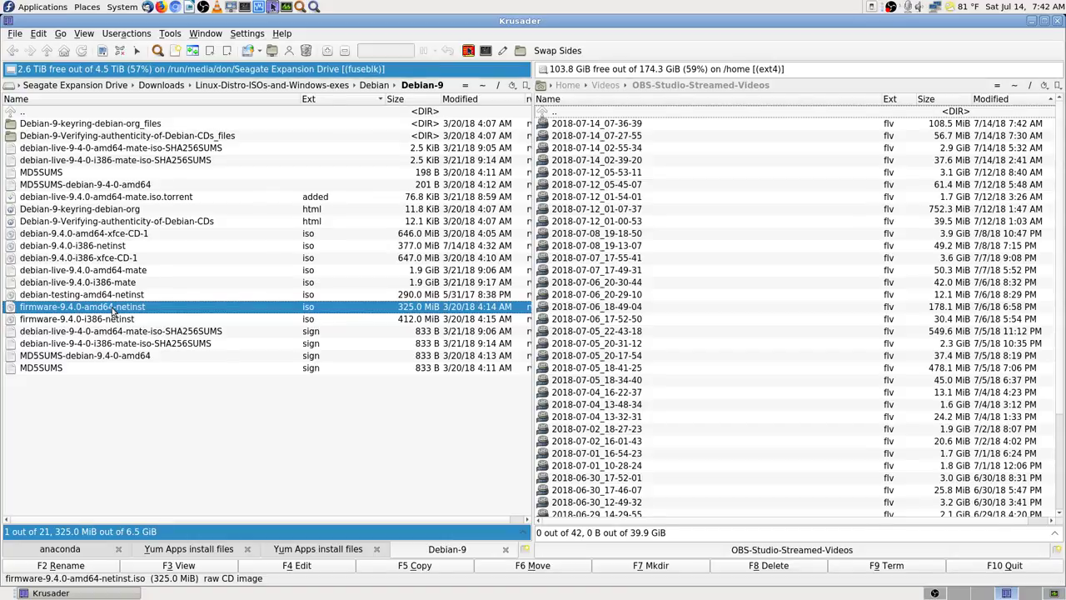
click(149, 321)
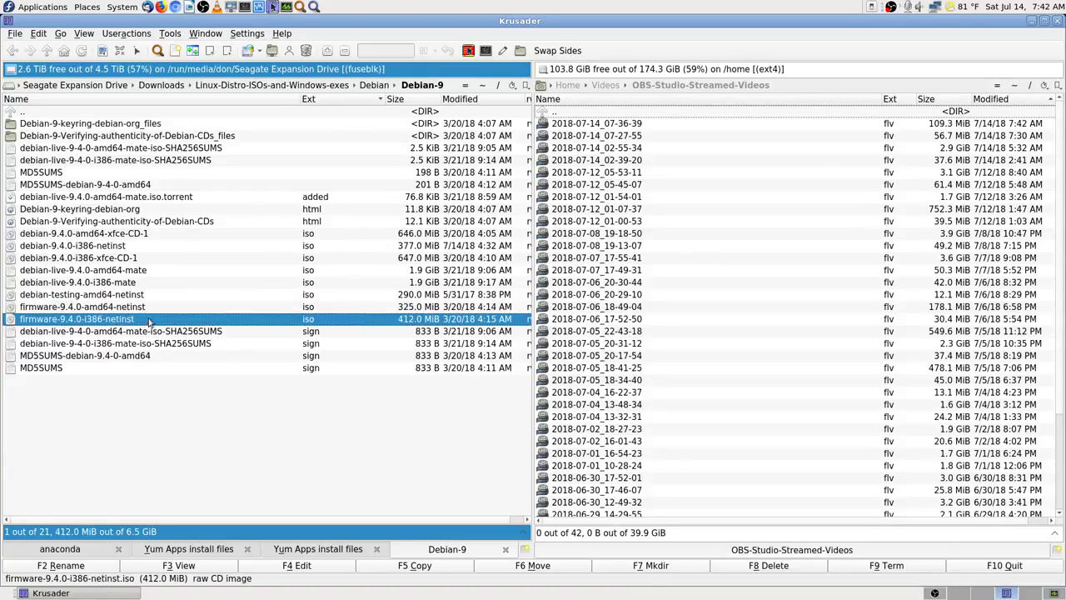
click(160, 310)
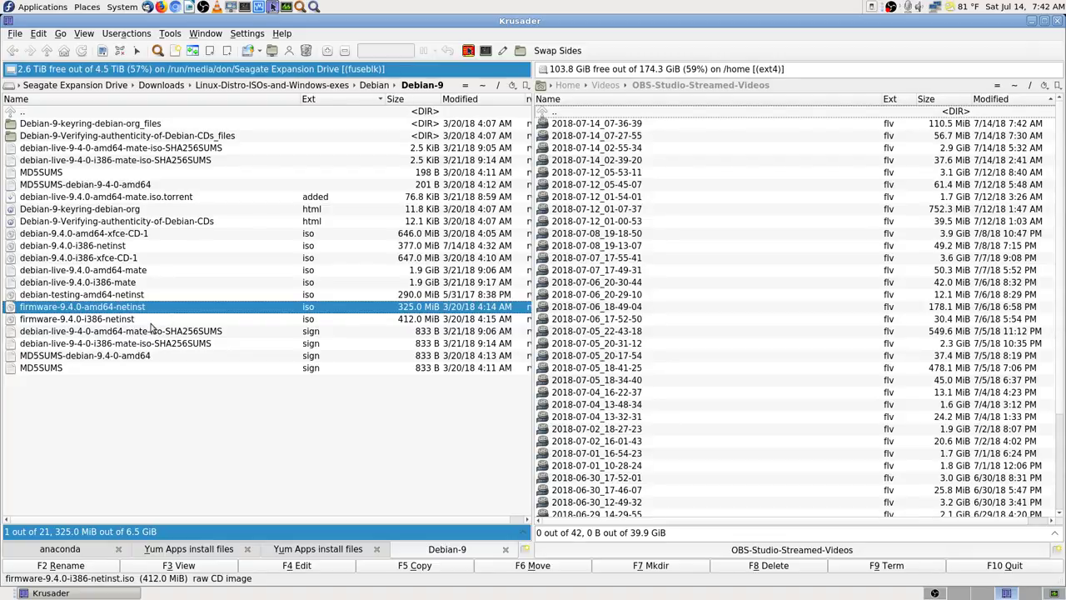
click(154, 323)
click(158, 309)
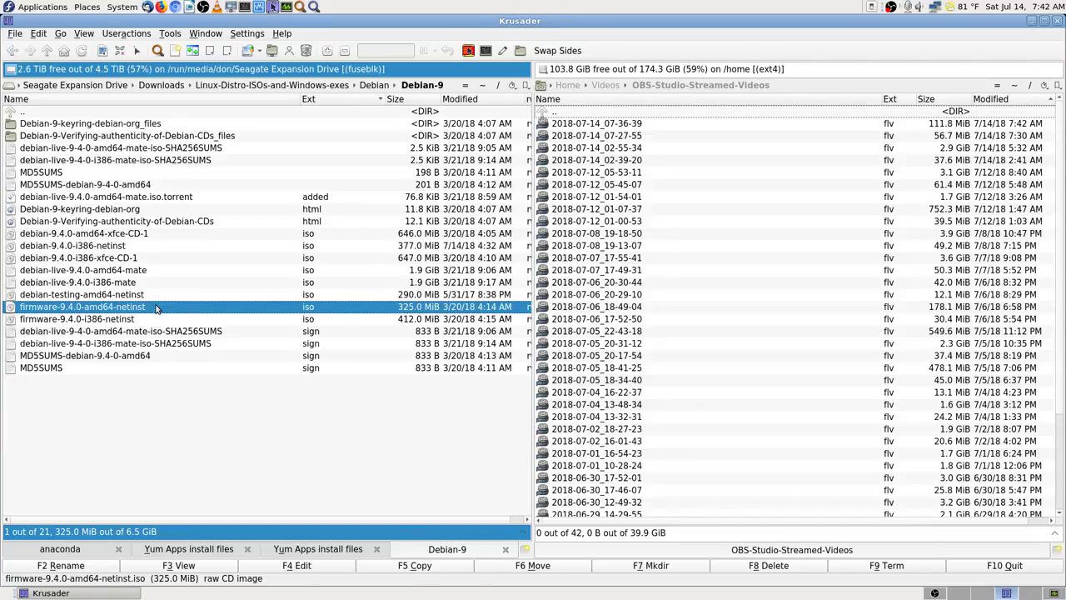
click(148, 321)
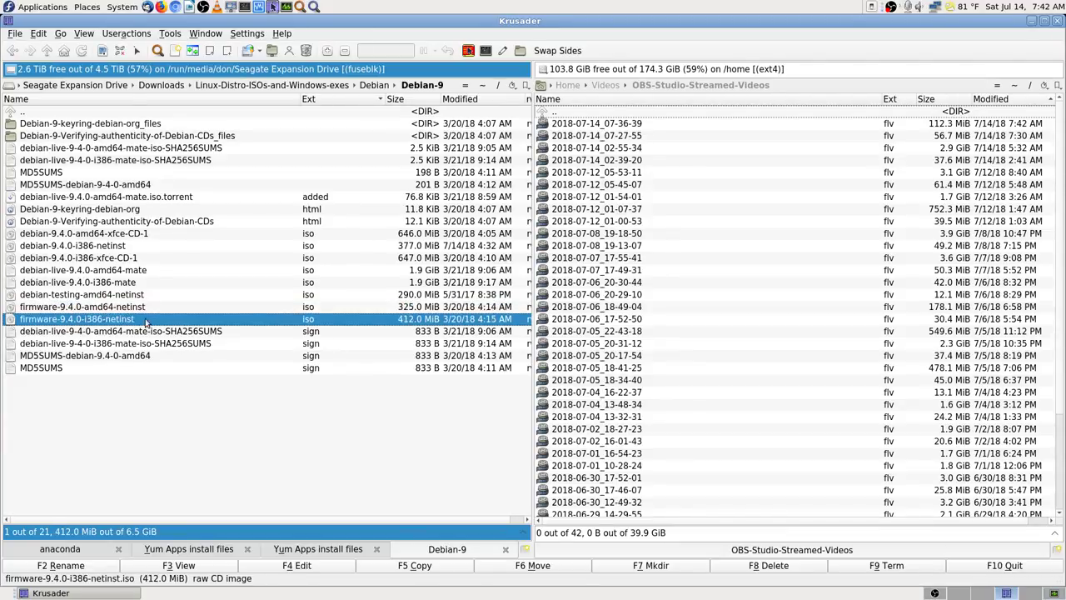
Step: Examine the firmware-9.4.0 netinst ISOs again, alternating between amd64 and i386 and checking the i386 image's file details
click(159, 309)
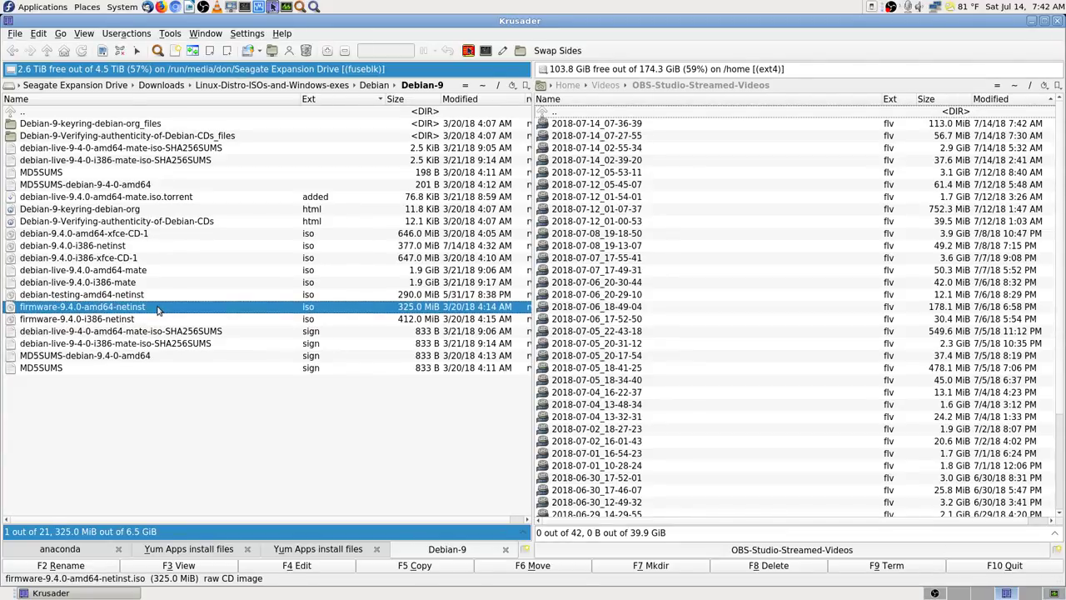
click(154, 322)
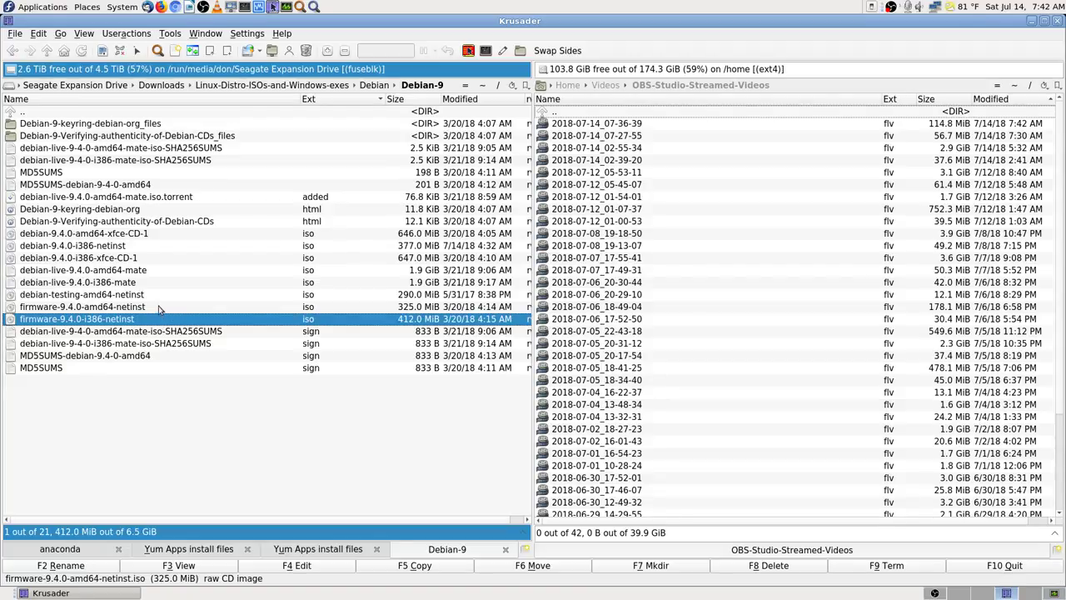
click(160, 307)
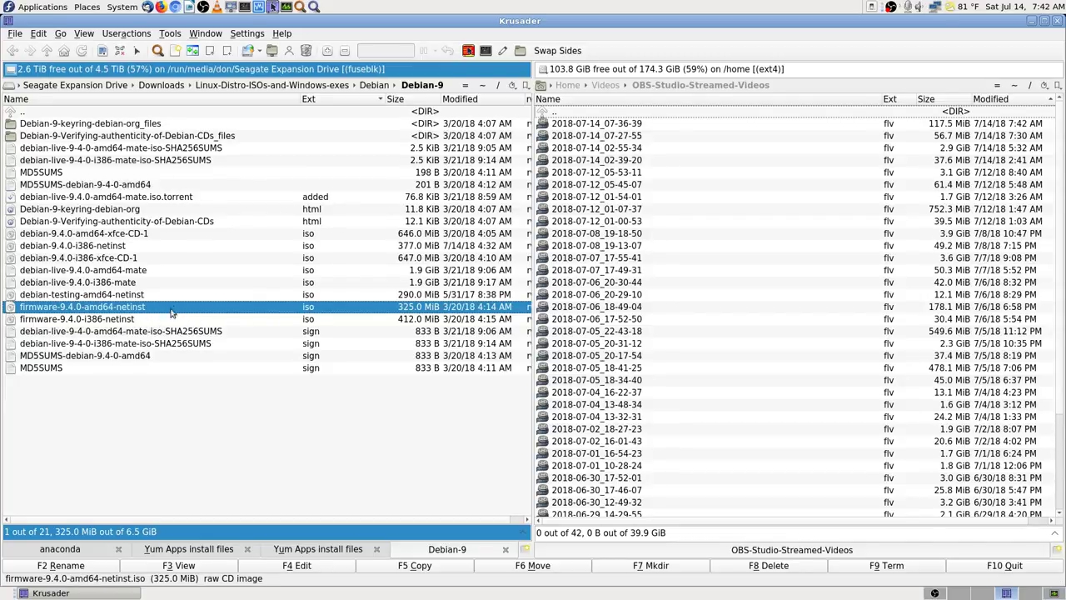
click(161, 318)
click(176, 305)
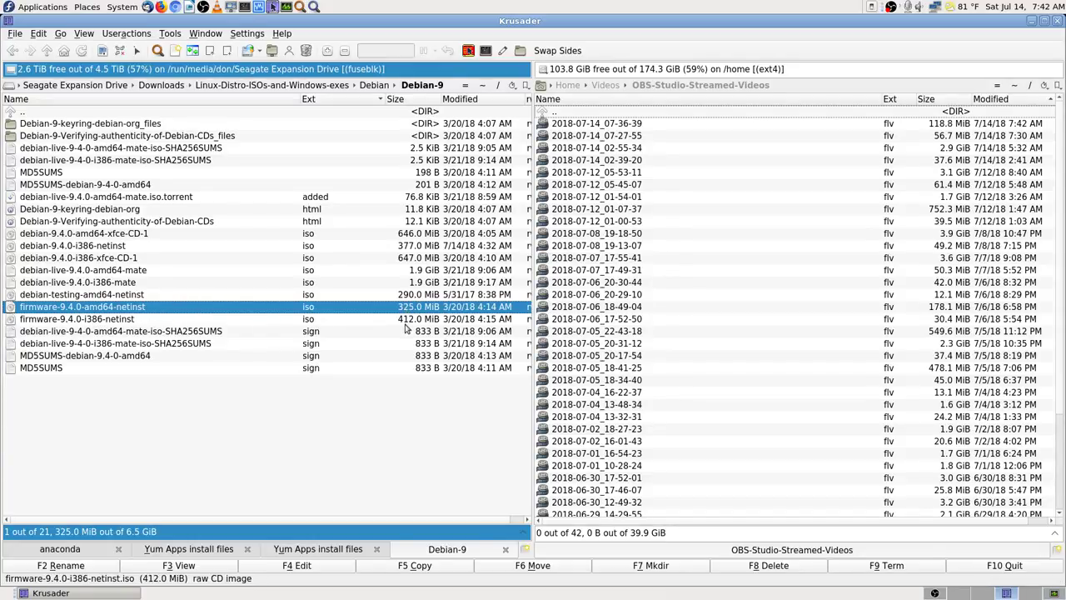
click(181, 319)
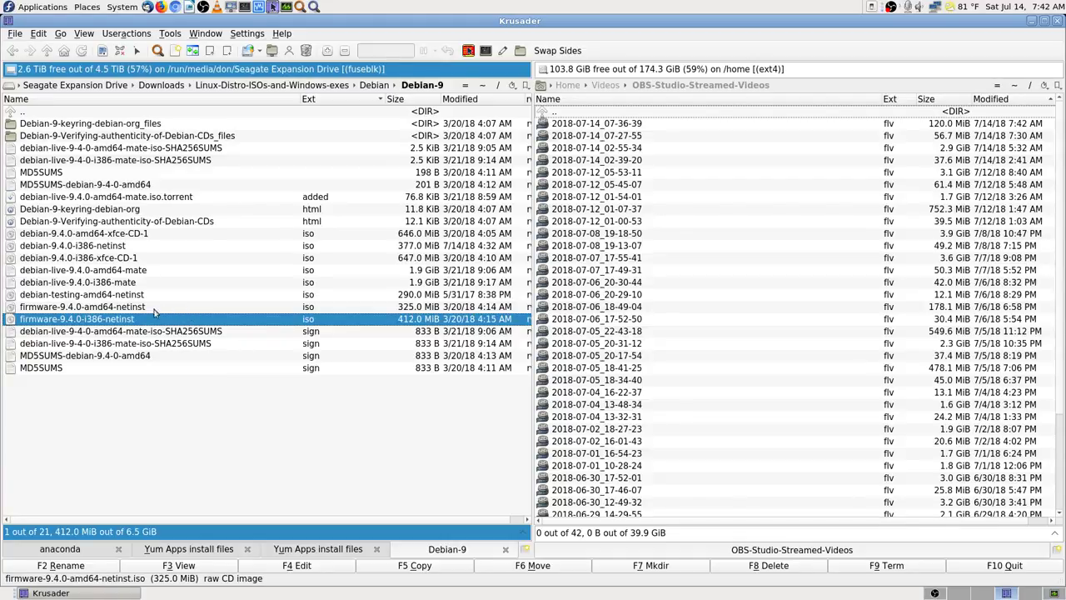
click(167, 308)
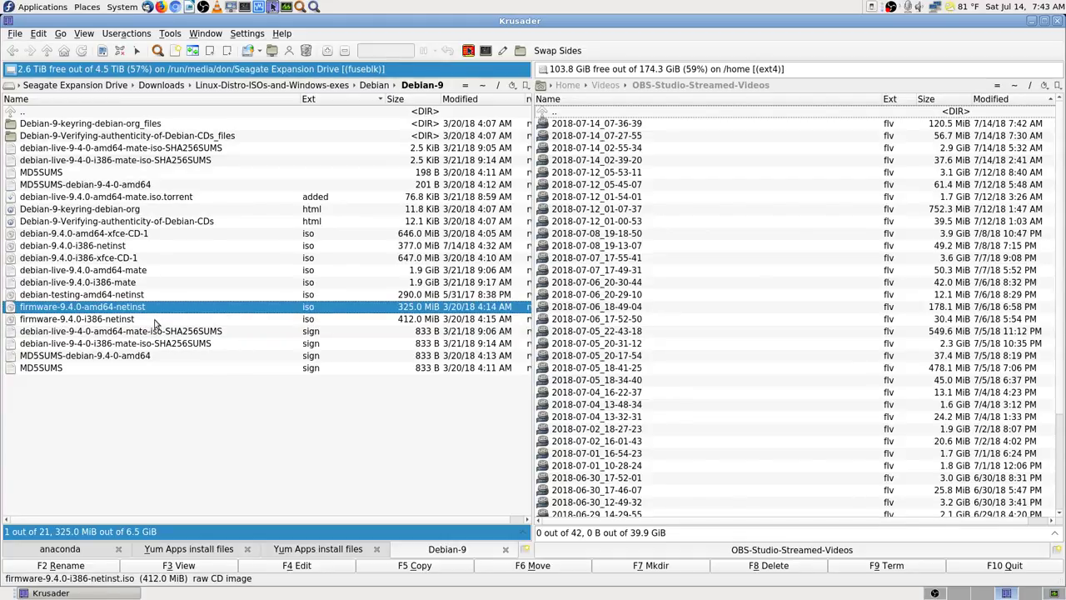
click(155, 324)
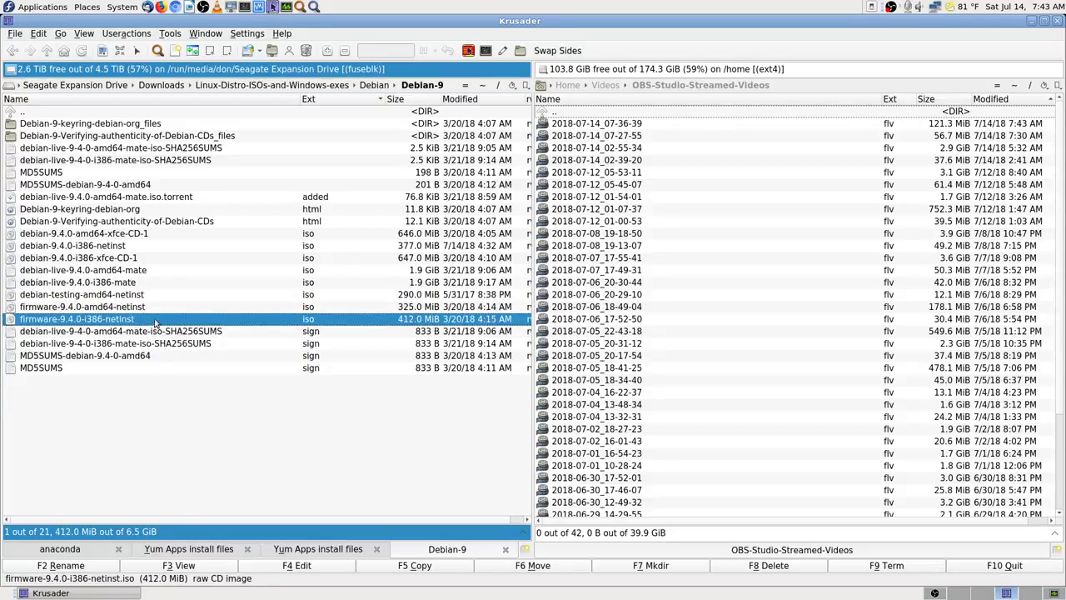
click(175, 307)
click(195, 318)
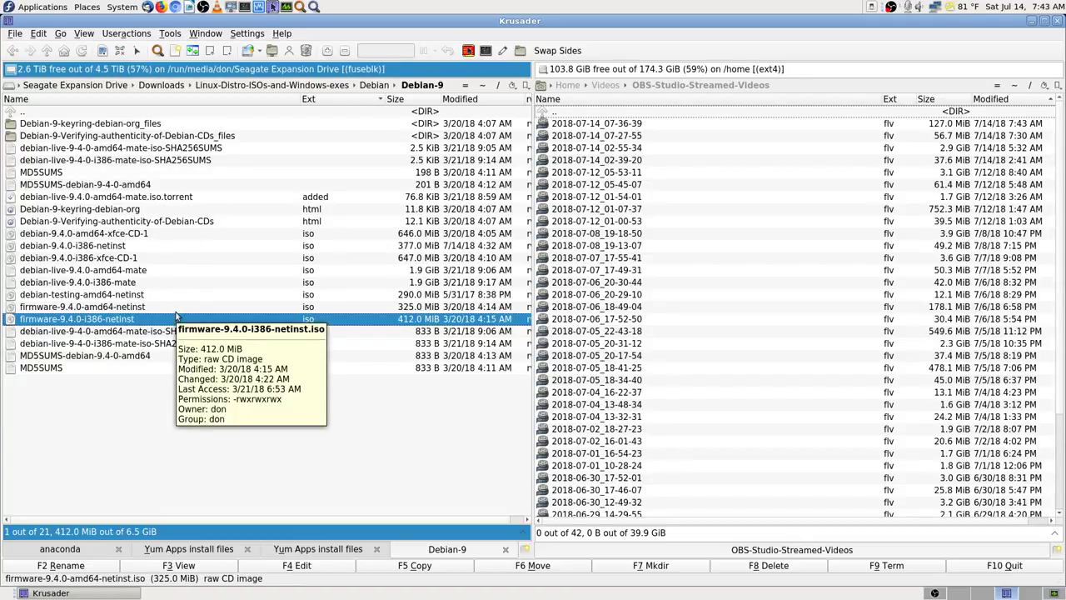
Step: Sort the Debian-9 folder by modification date with the newest files first, and slightly widen its Name column
click(196, 196)
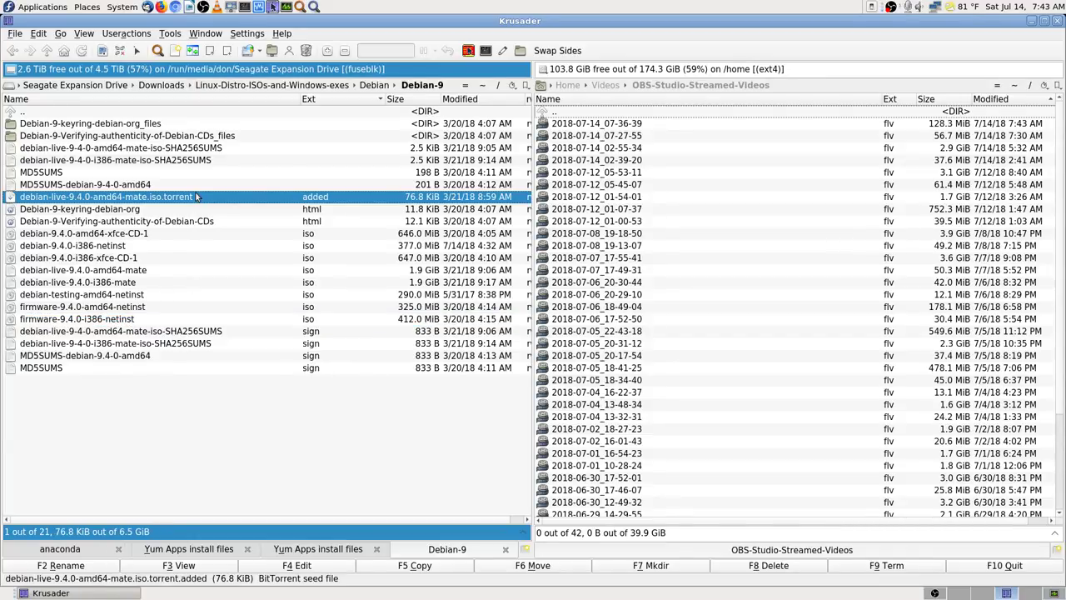
click(160, 234)
click(472, 99)
click(471, 99)
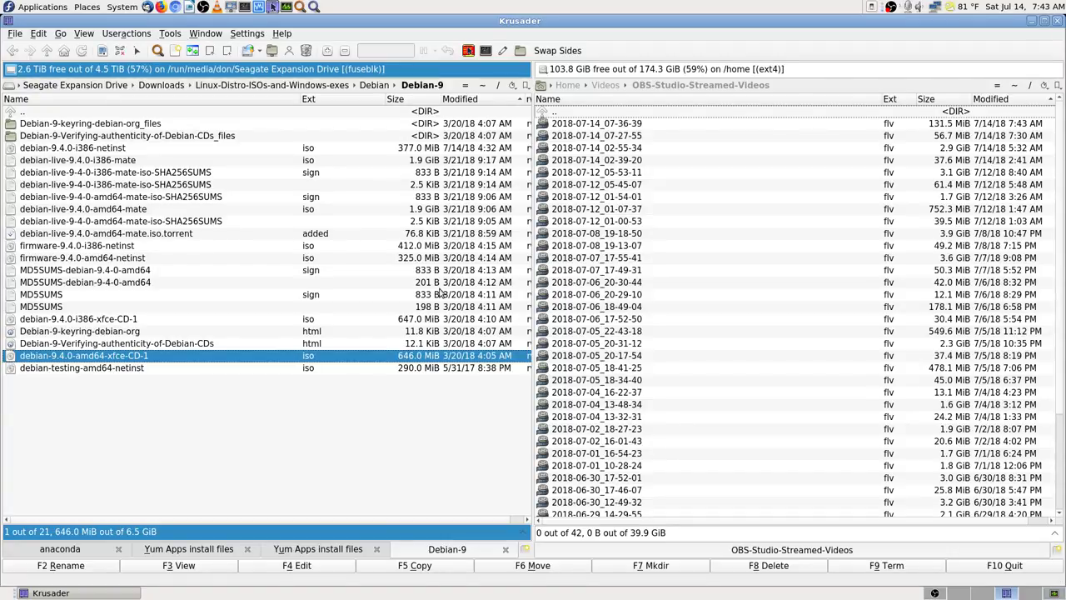
click(192, 113)
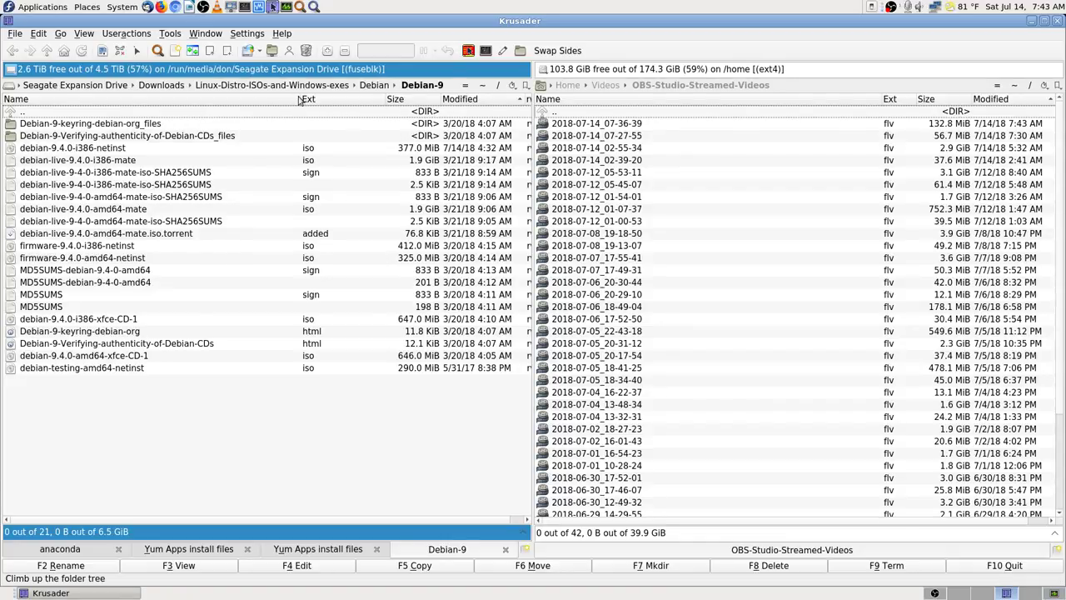
drag(301, 98, 309, 98)
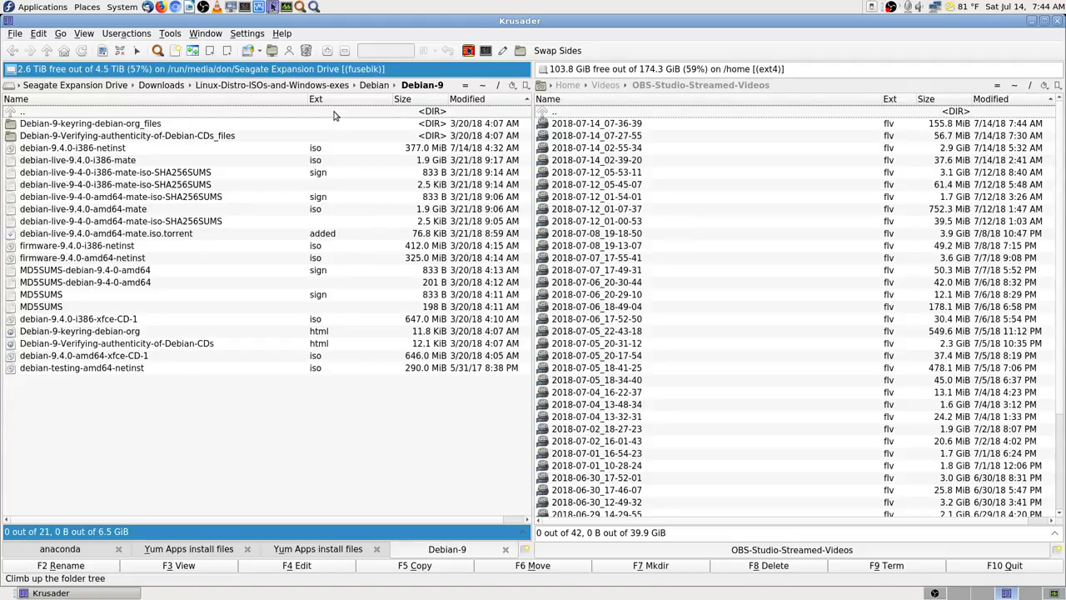
Step: Switch to OBS and select the Cam 1 Stream scene
click(38, 8)
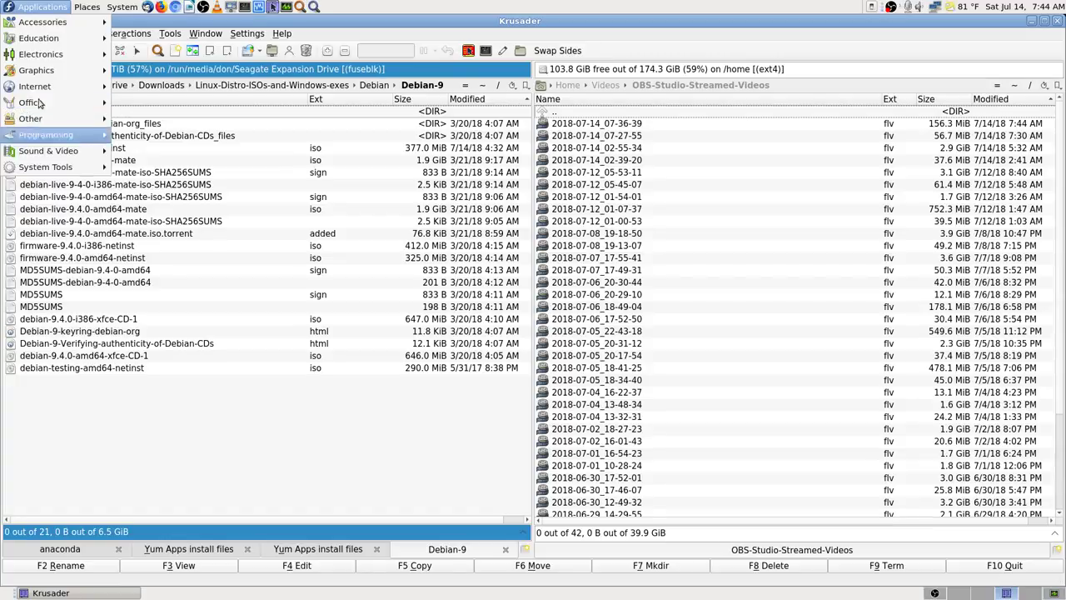
click(237, 474)
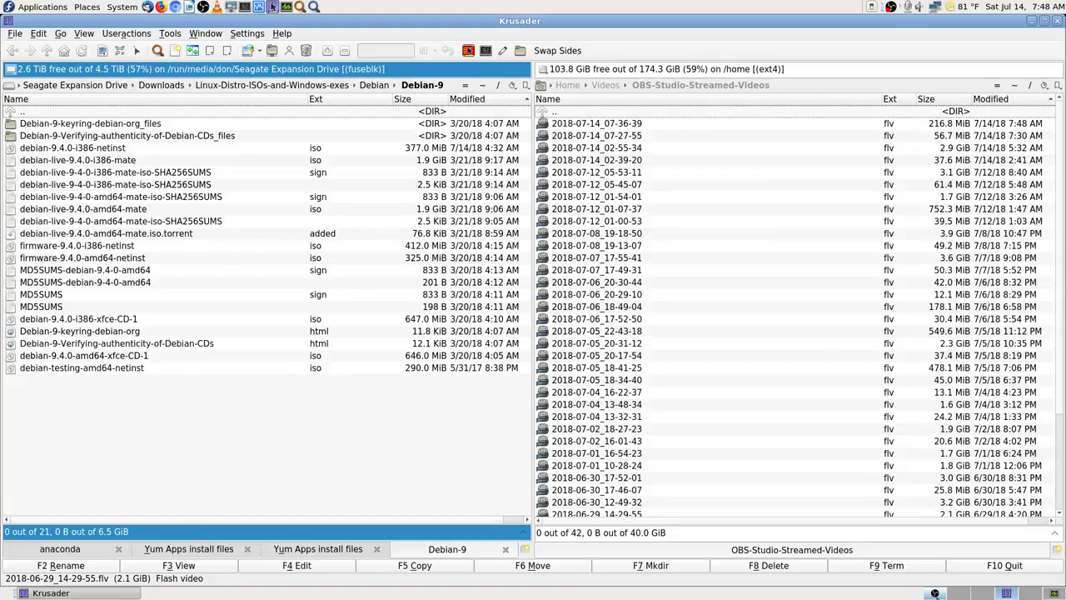
click(934, 593)
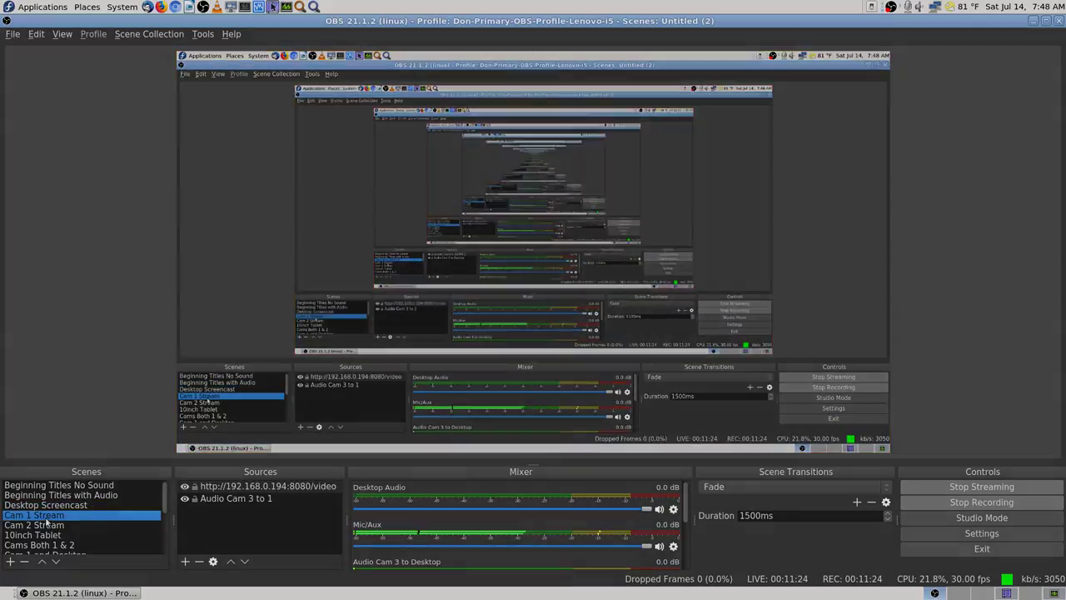
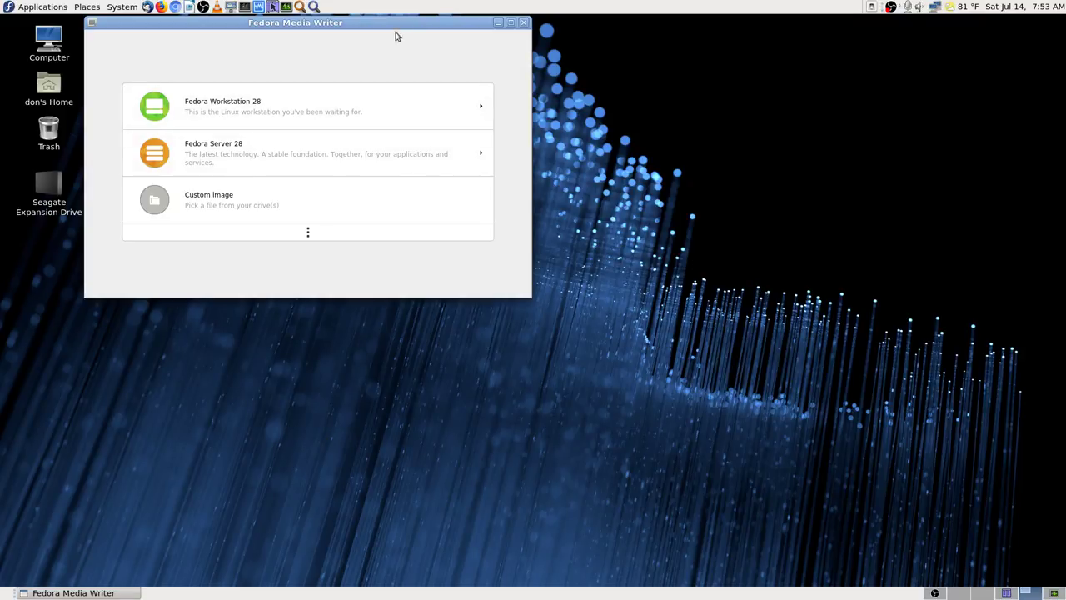
Step: Move the Fedora Media Writer window nearer the middle of the desktop and maximize it
drag(400, 23, 653, 90)
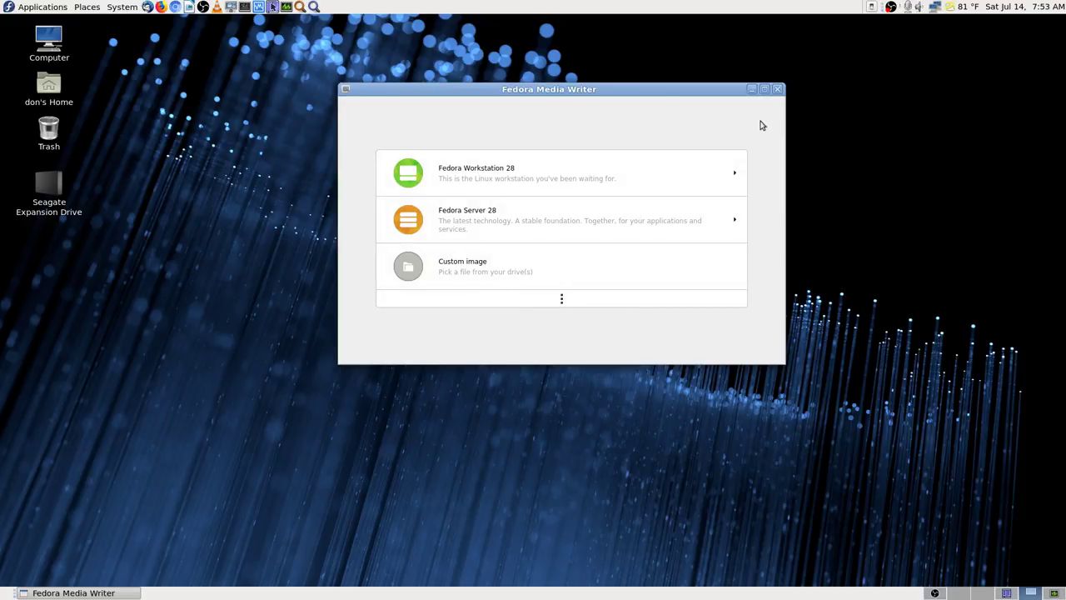
click(765, 90)
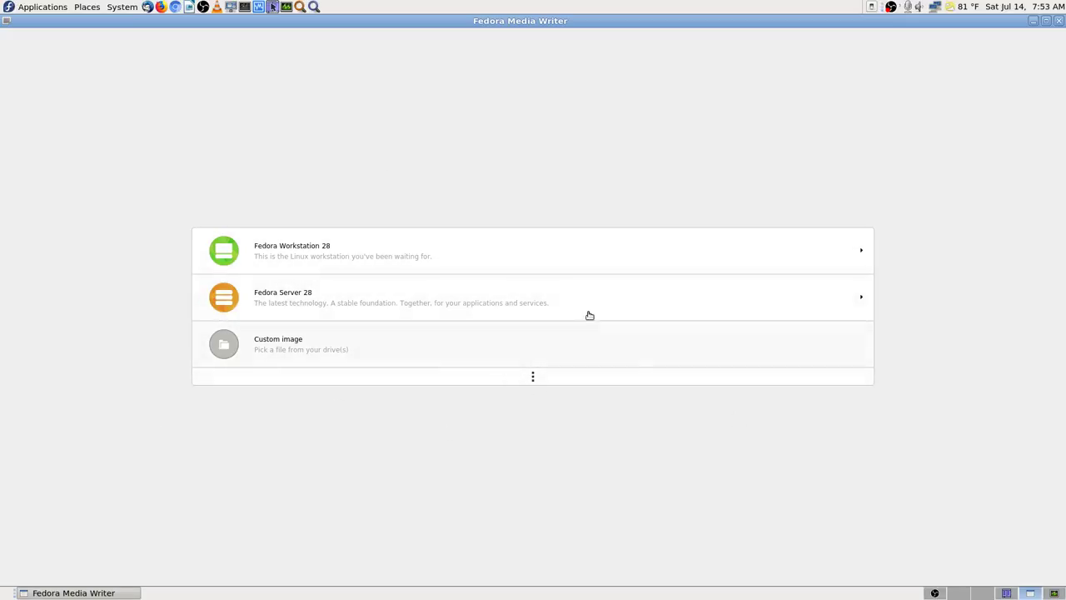
Step: Switch repeatedly between the System Monitor and Fedora Media Writer workspaces to check how the Media Writer window is drawn
click(1053, 593)
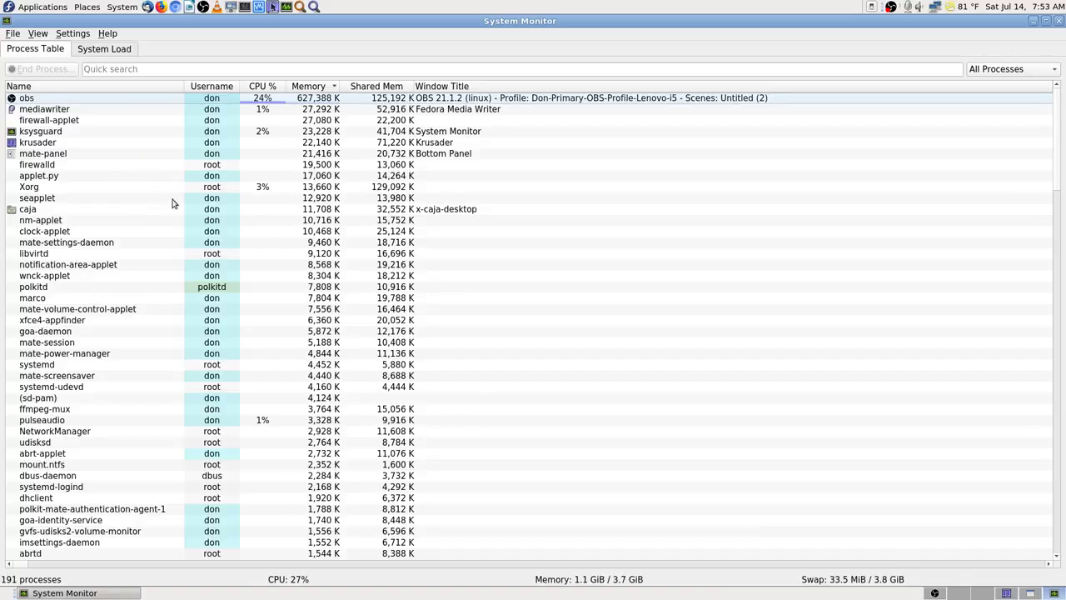
click(1050, 595)
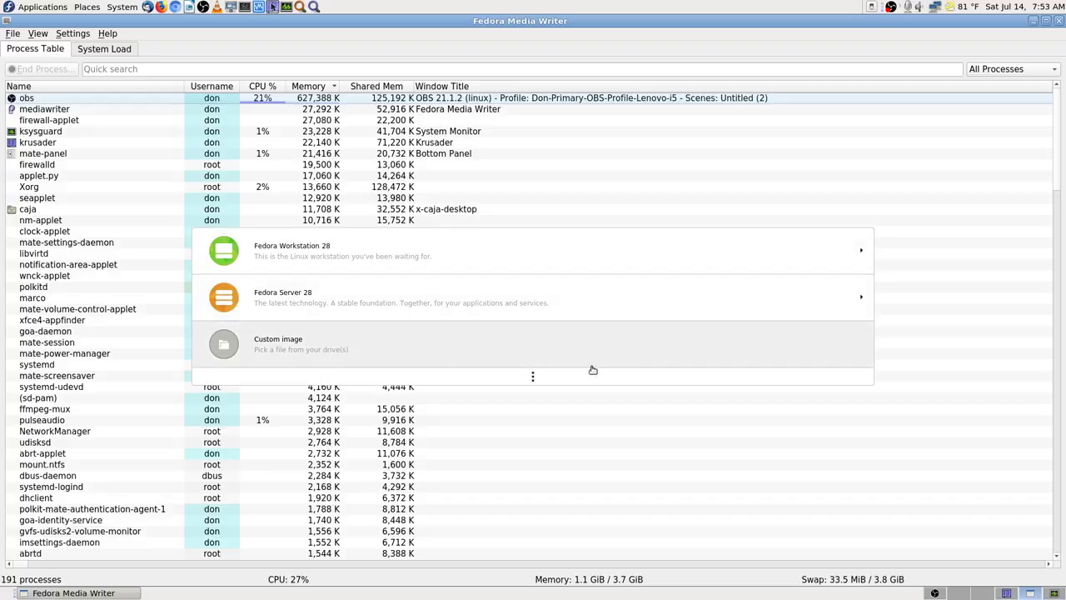
click(680, 374)
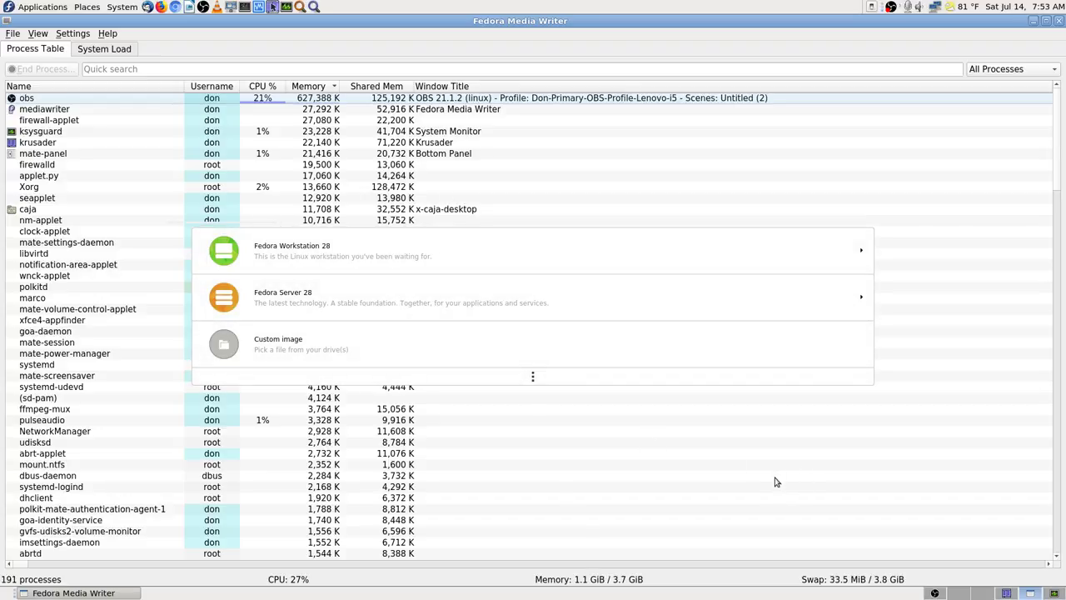
click(1031, 595)
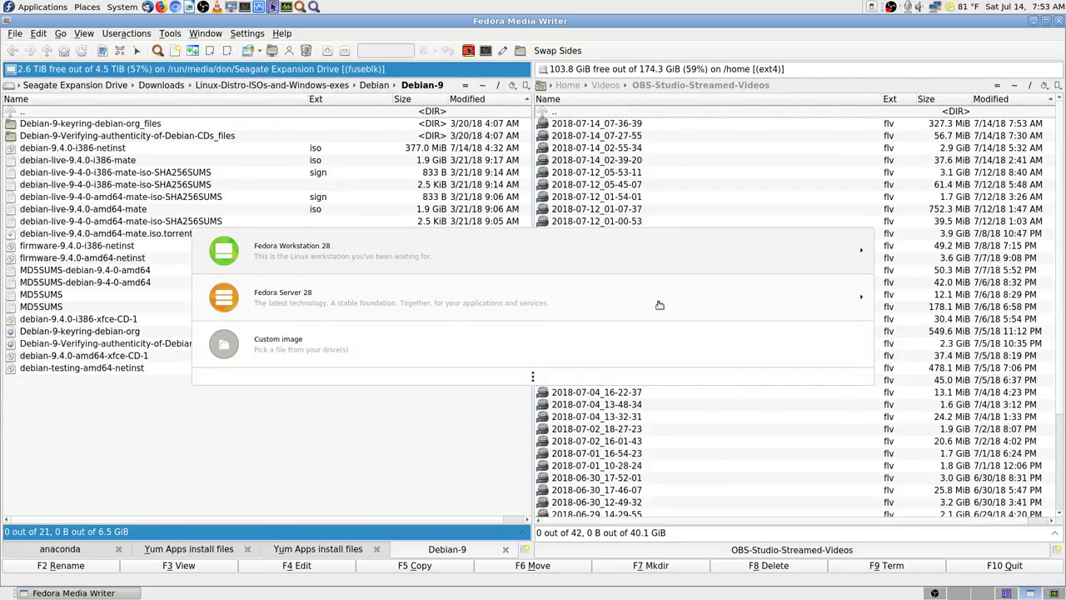
click(1055, 593)
click(1030, 592)
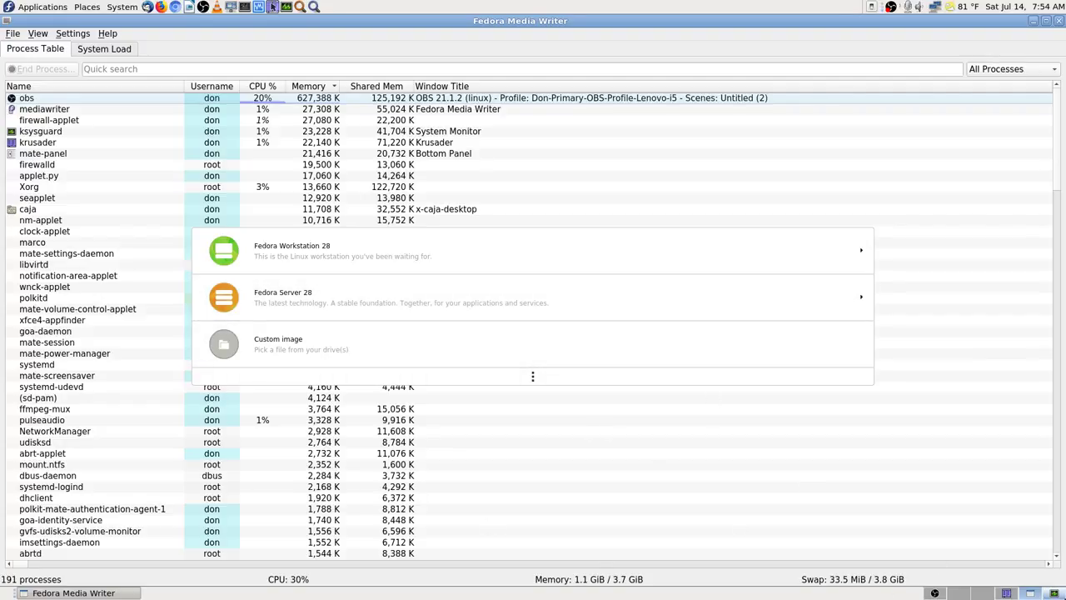
click(1030, 593)
click(1053, 593)
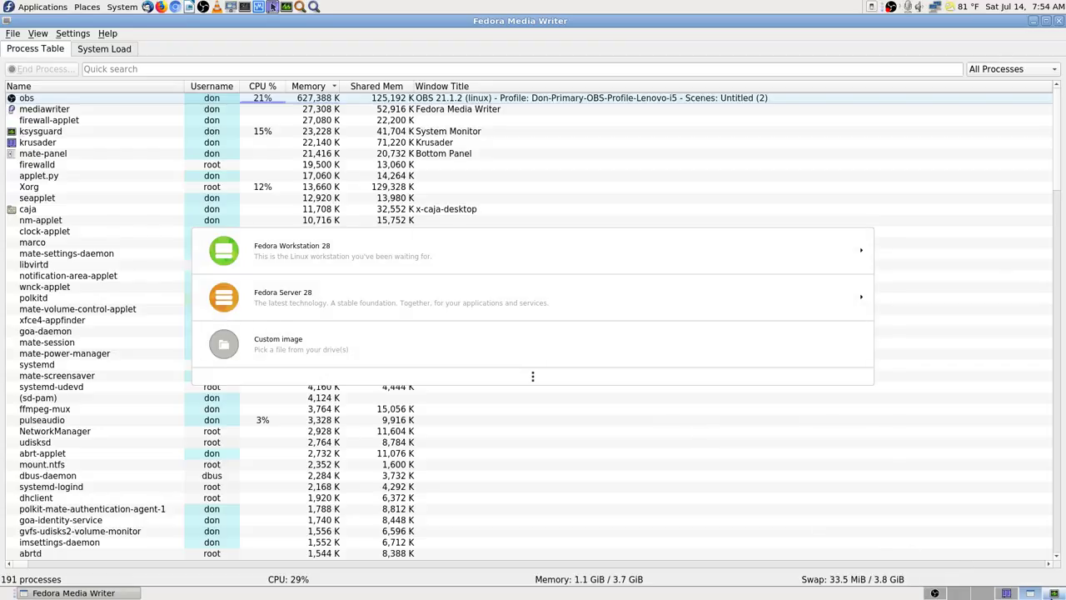
click(1030, 593)
Step: Filter System Monitor's process list by "media writer", end the mediawriter process and clear the filter
click(125, 71)
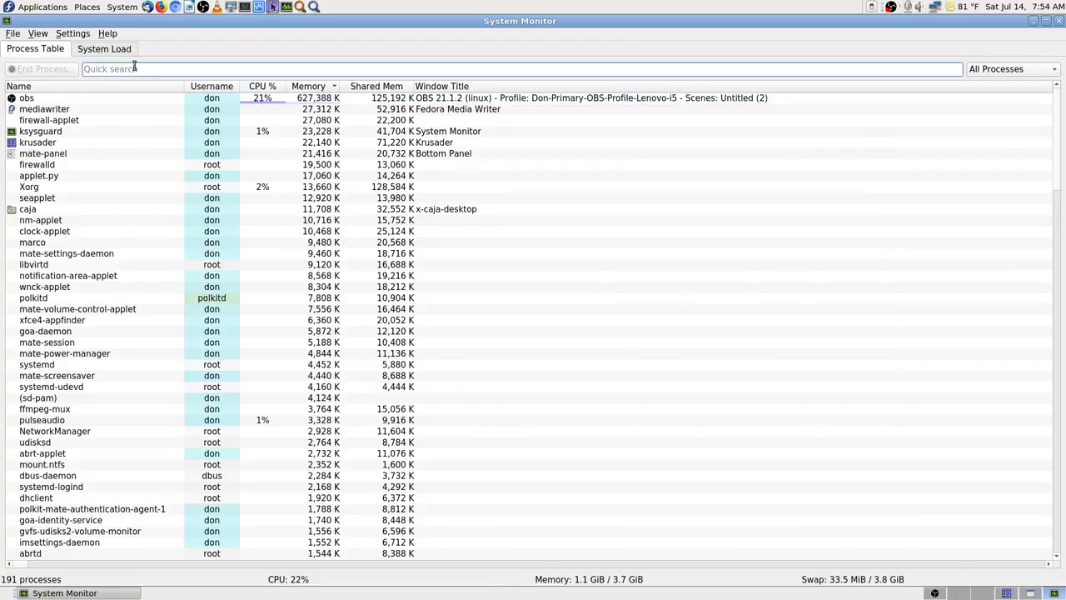
text(media writer)
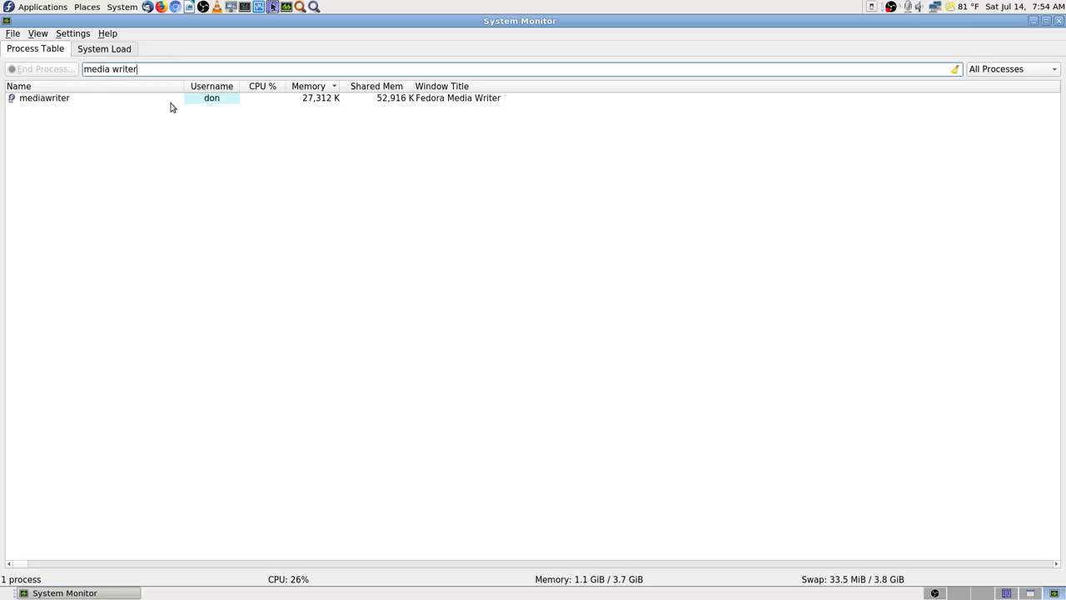
click(114, 101)
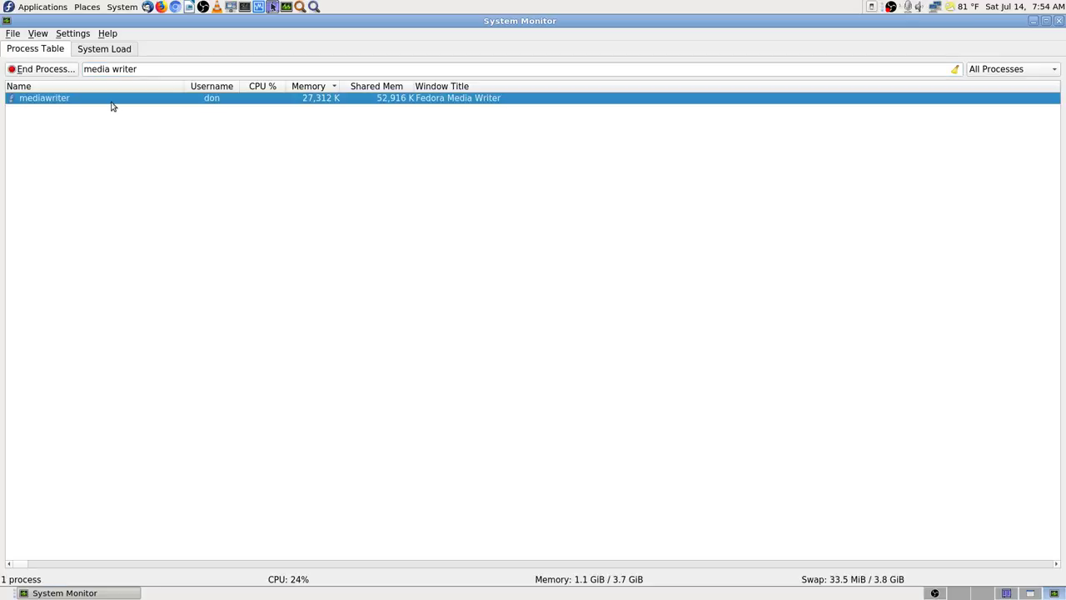
click(1032, 593)
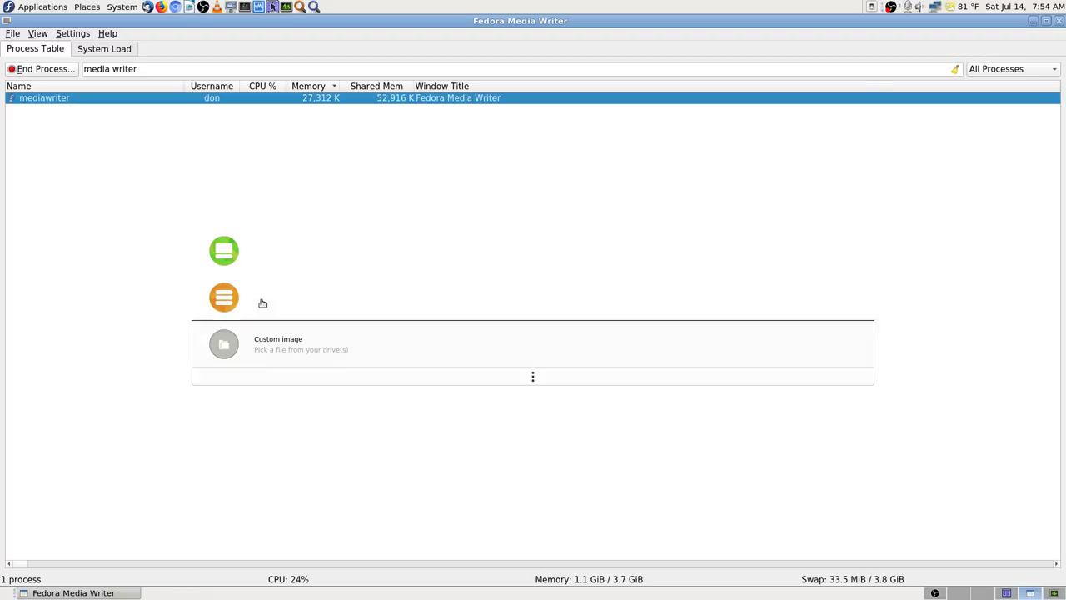
click(1054, 594)
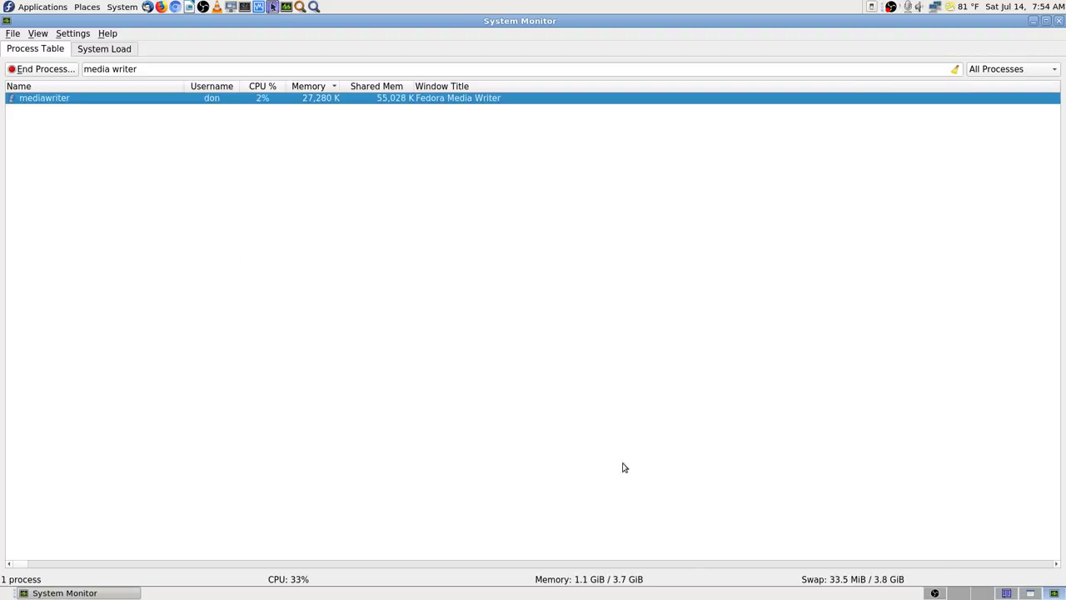
click(46, 69)
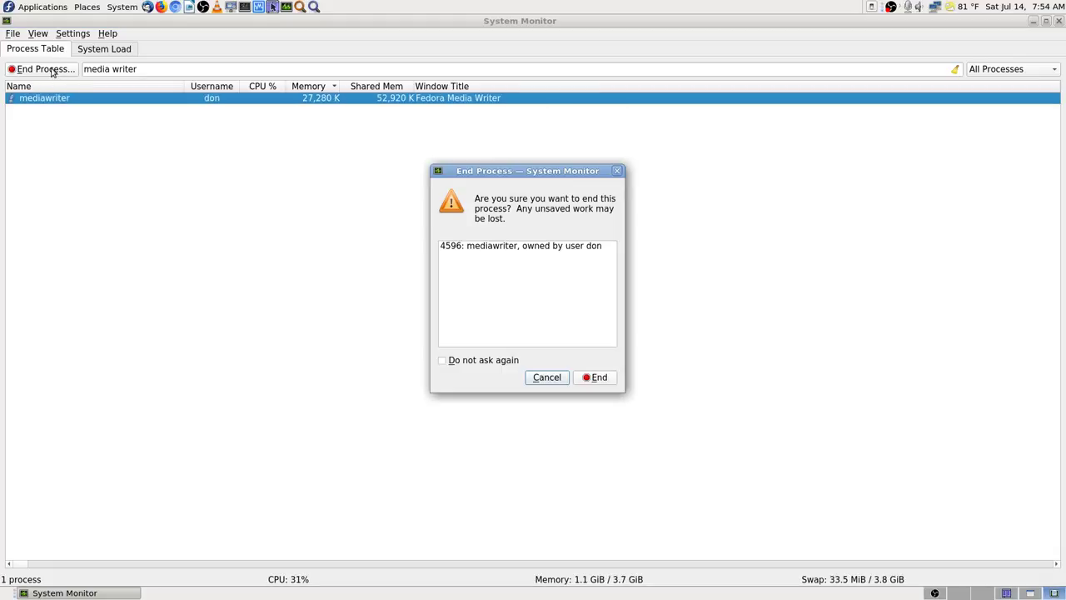
click(606, 382)
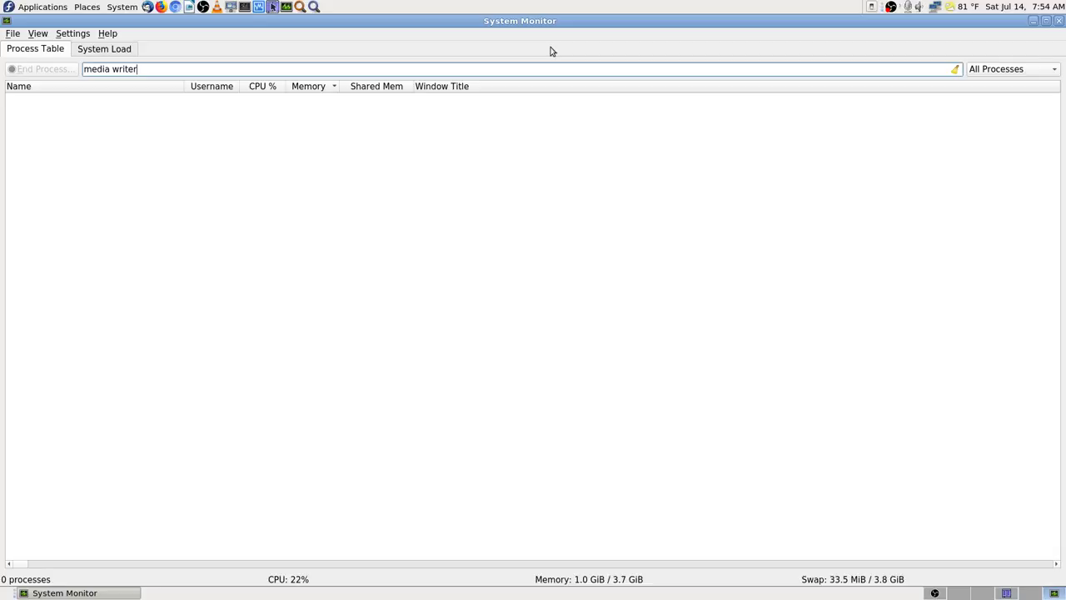
key(Escape)
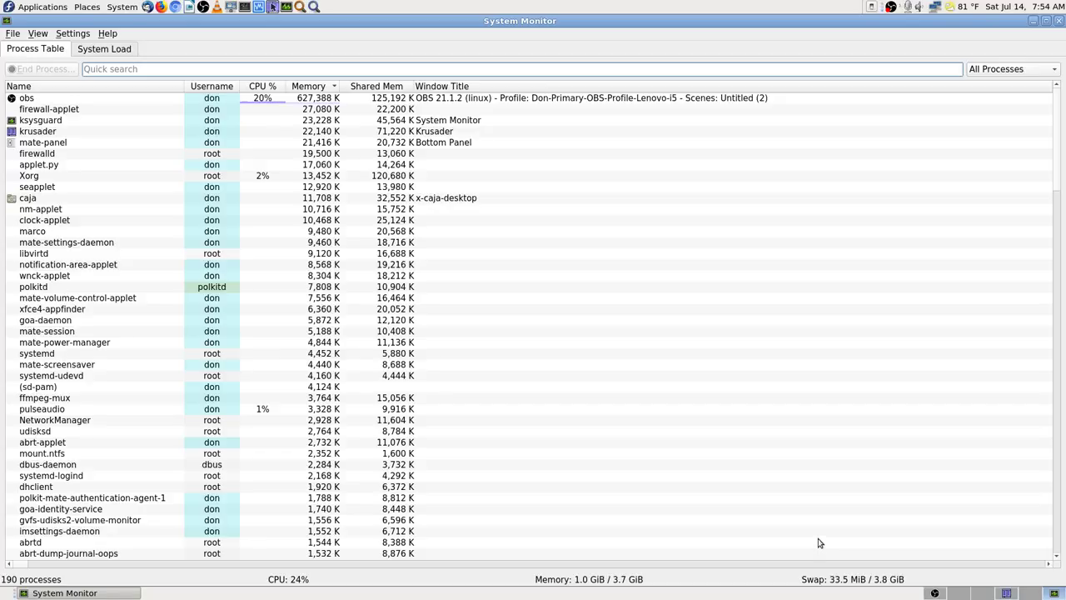
Step: Switch to the empty workspace, search Application Finder for "media" and clear the search text
click(1047, 593)
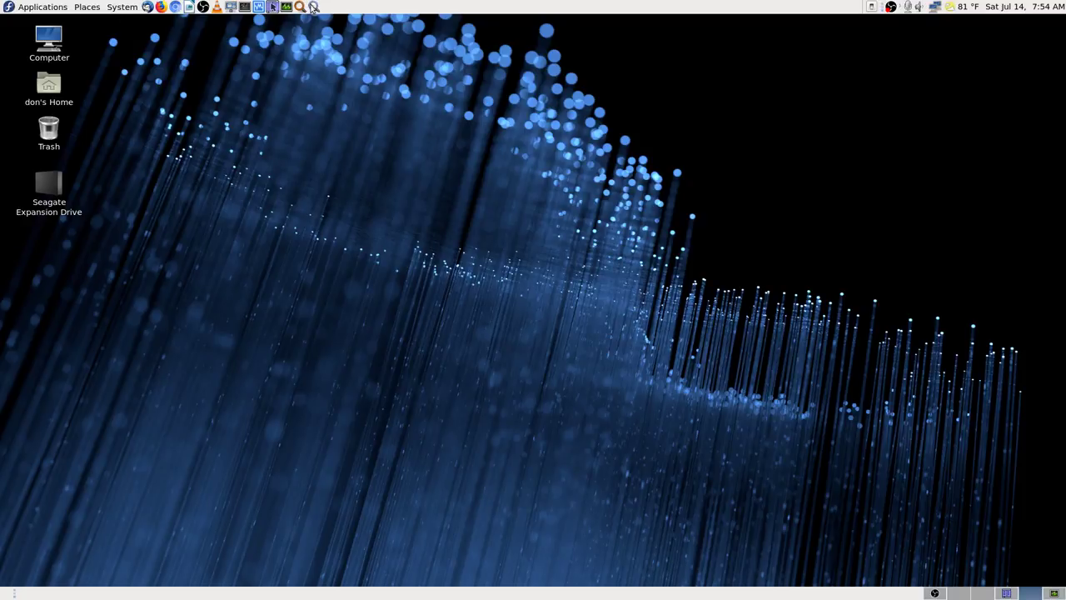
click(313, 7)
text(media)
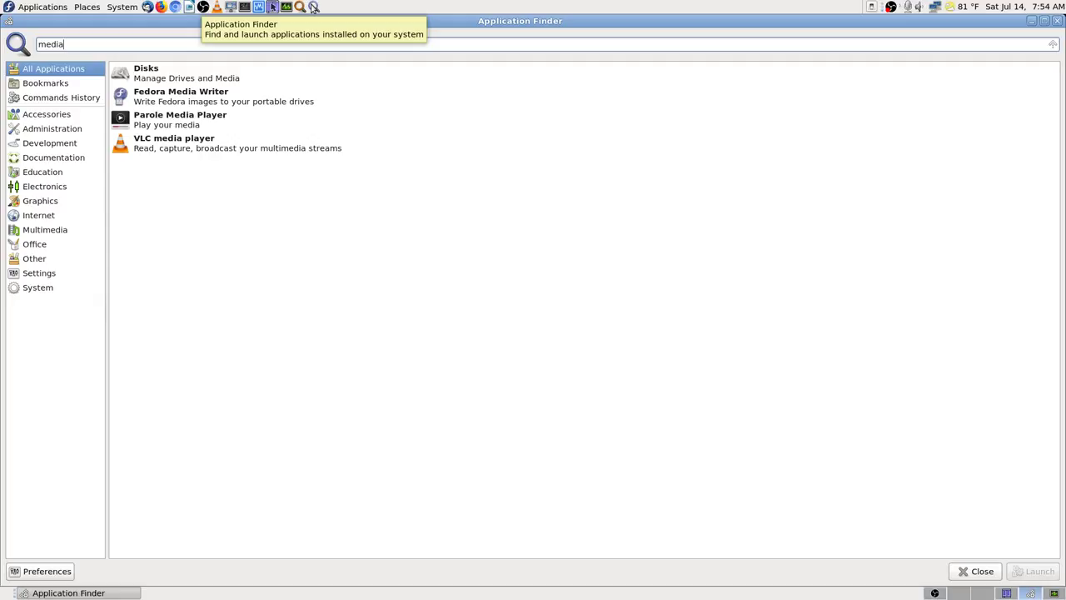
key(BackSpace)
key(BackSpace)
key(BackSpace)
key(BackSpace)
key(BackSpace)
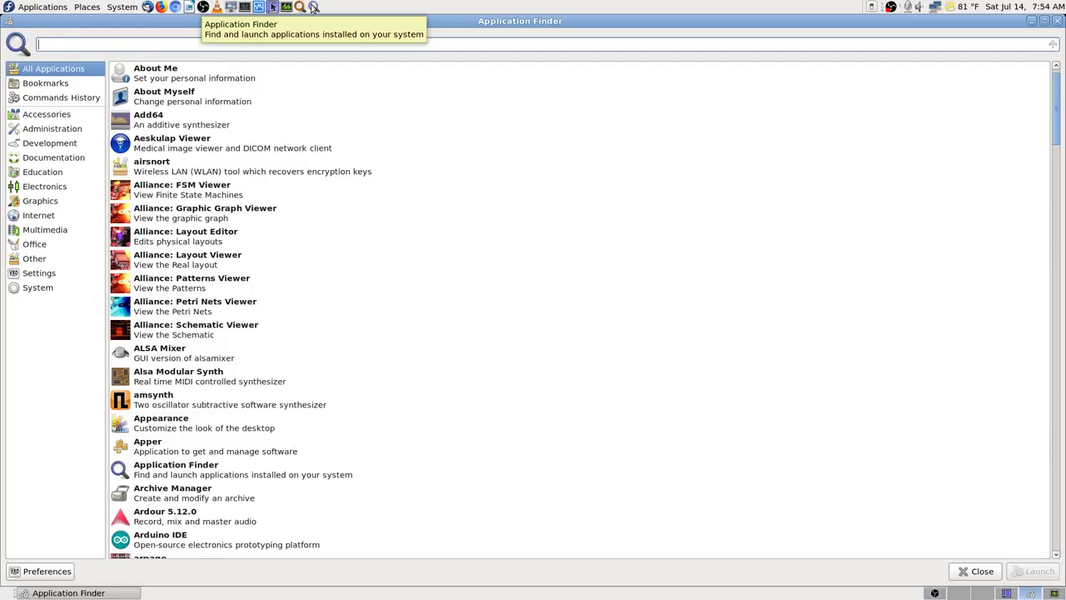
Step: Close Application Finder and look through the system preferences categories, including the Personal settings
key(Escape)
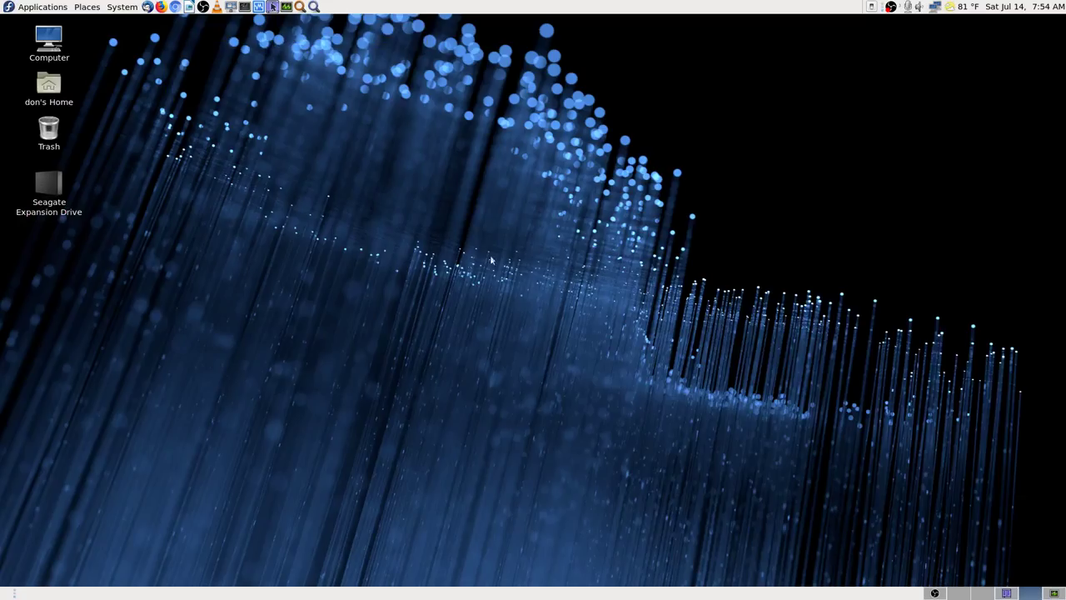
click(125, 7)
mouse_move(152, 28)
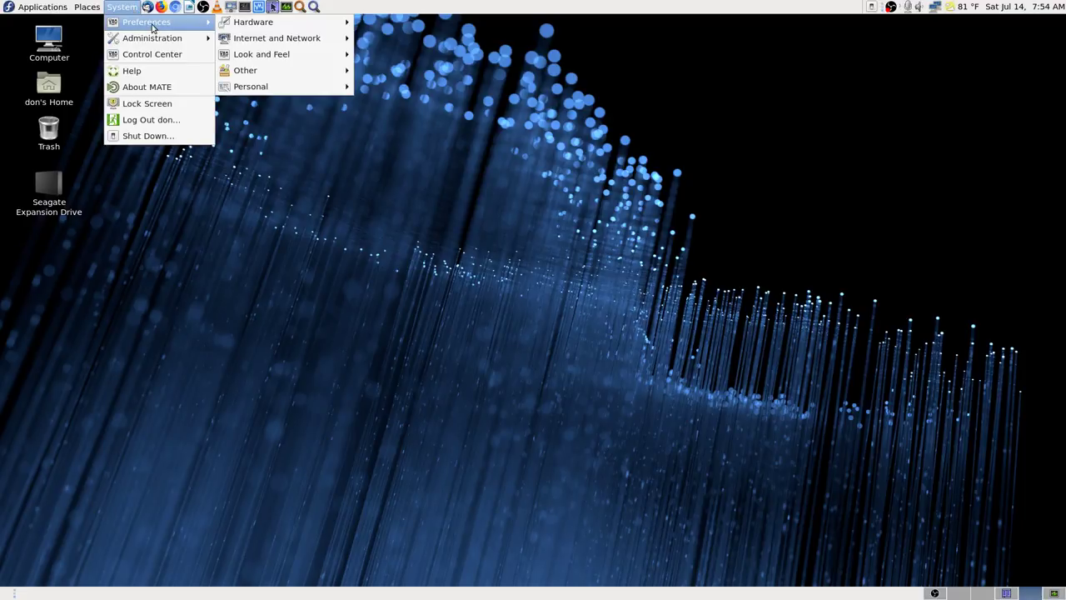
mouse_move(270, 29)
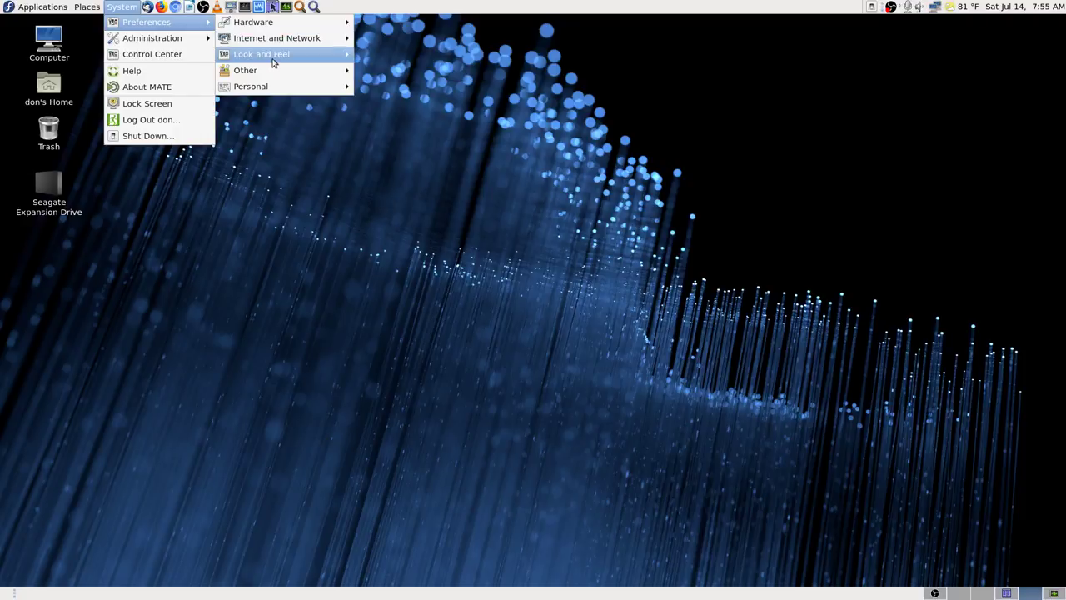
mouse_move(274, 63)
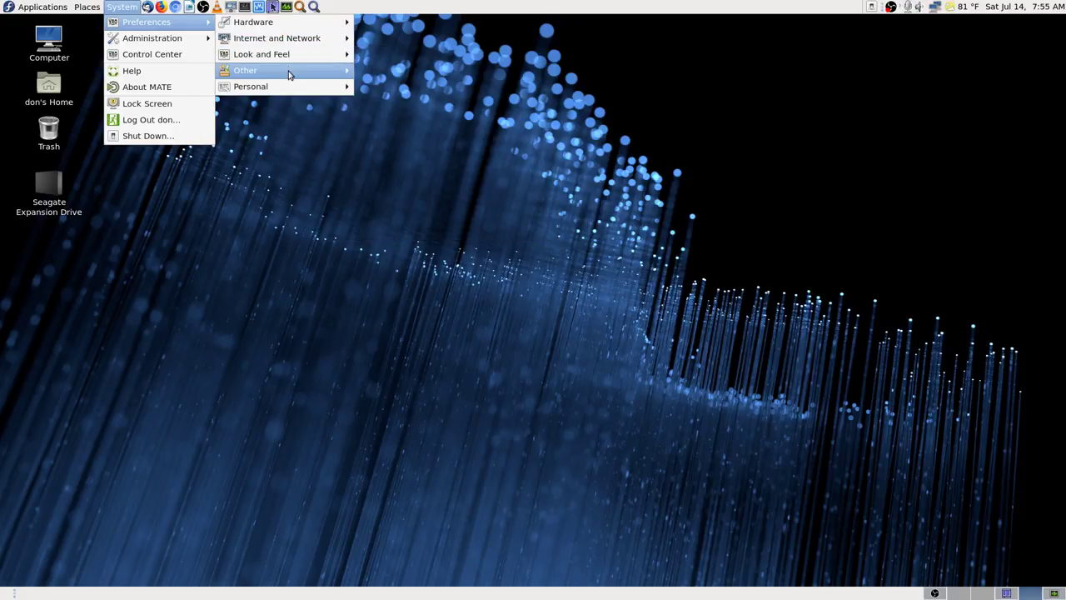
mouse_move(288, 93)
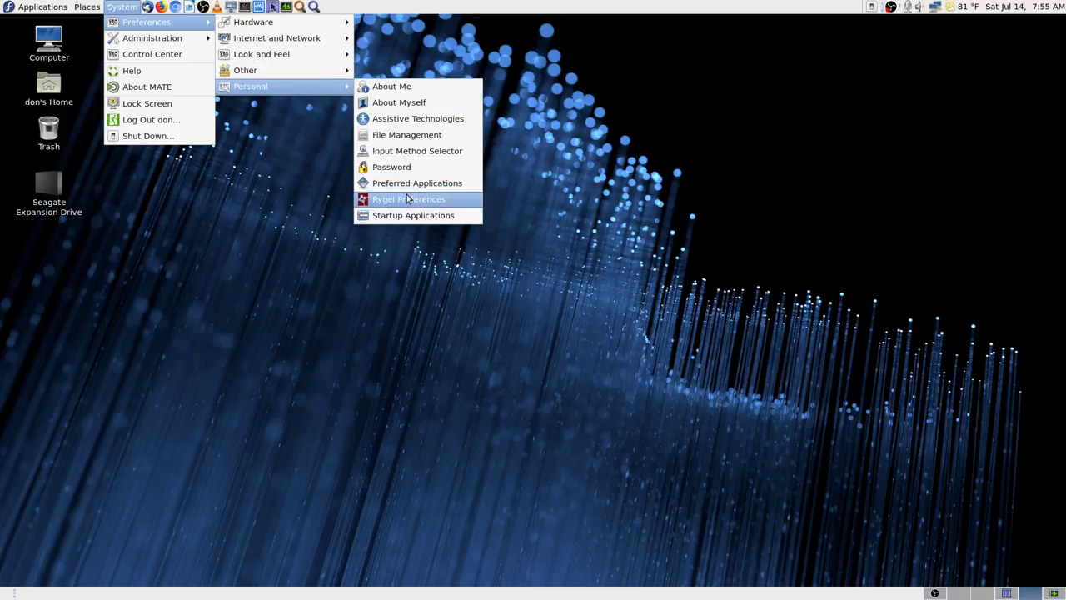
mouse_move(165, 46)
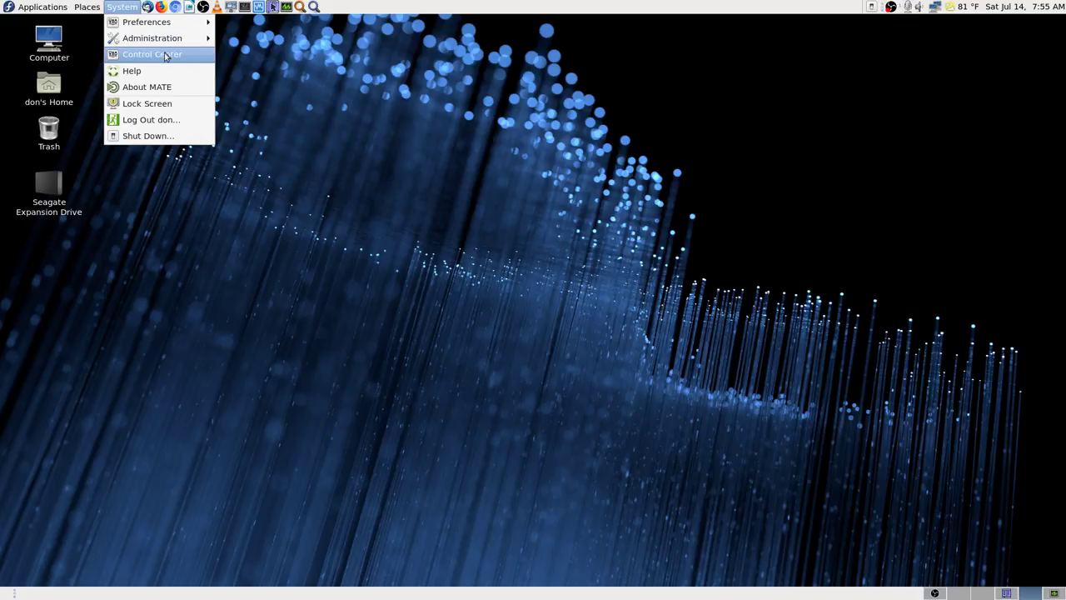
Step: Look through the installed applications in the Accessories category
mouse_move(50, 12)
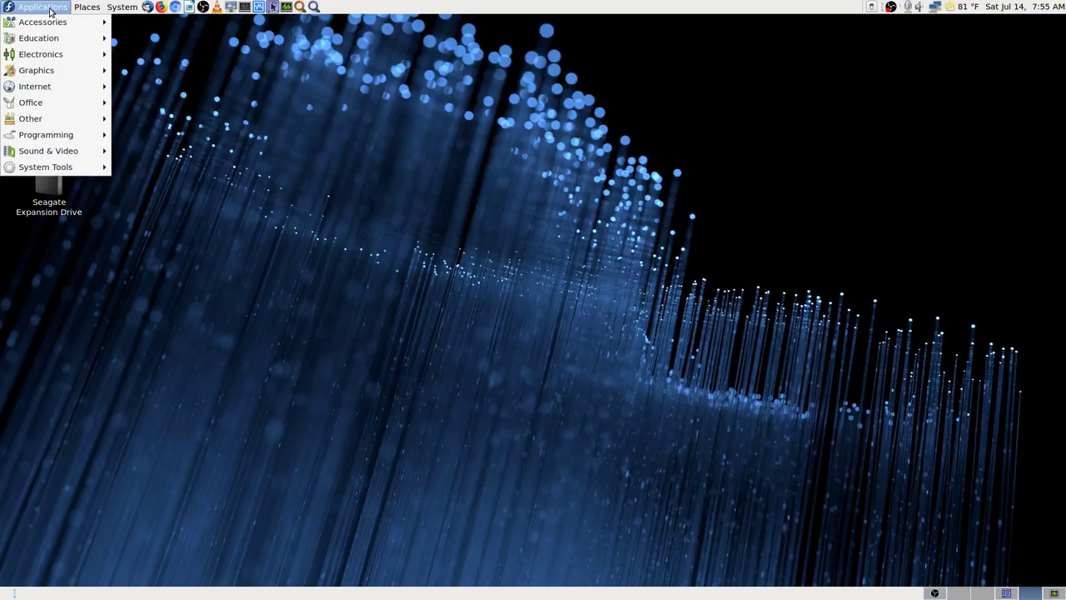
mouse_move(47, 166)
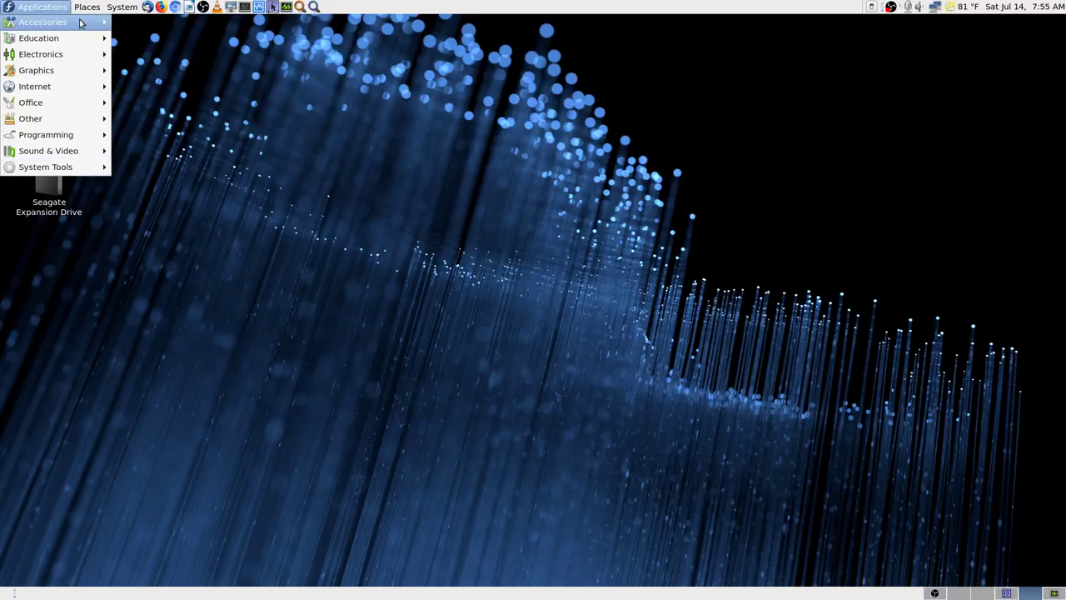
mouse_move(83, 23)
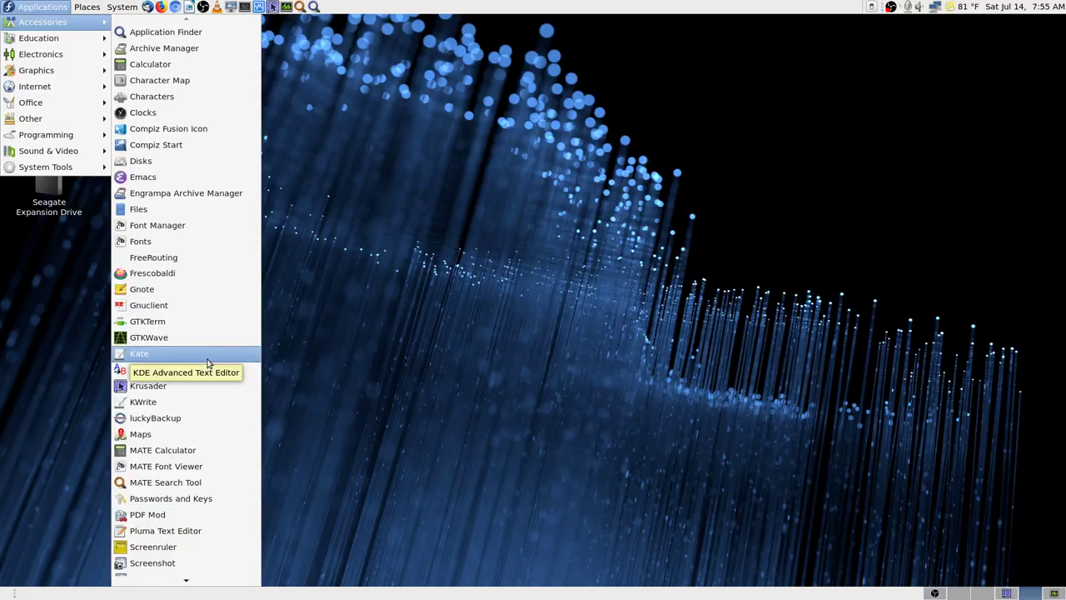
key(Down)
key(Down)
key(Down)
key(Down)
key(Down)
key(Down)
key(Down)
key(Down)
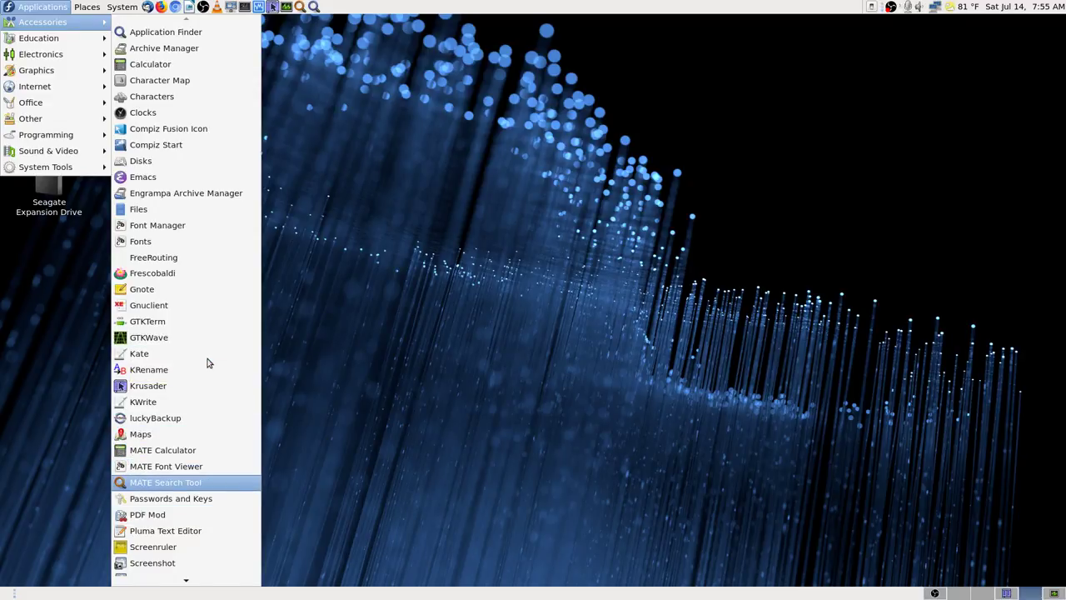
key(Up)
key(Up)
key(Up)
key(Down)
key(Down)
key(Up)
key(Up)
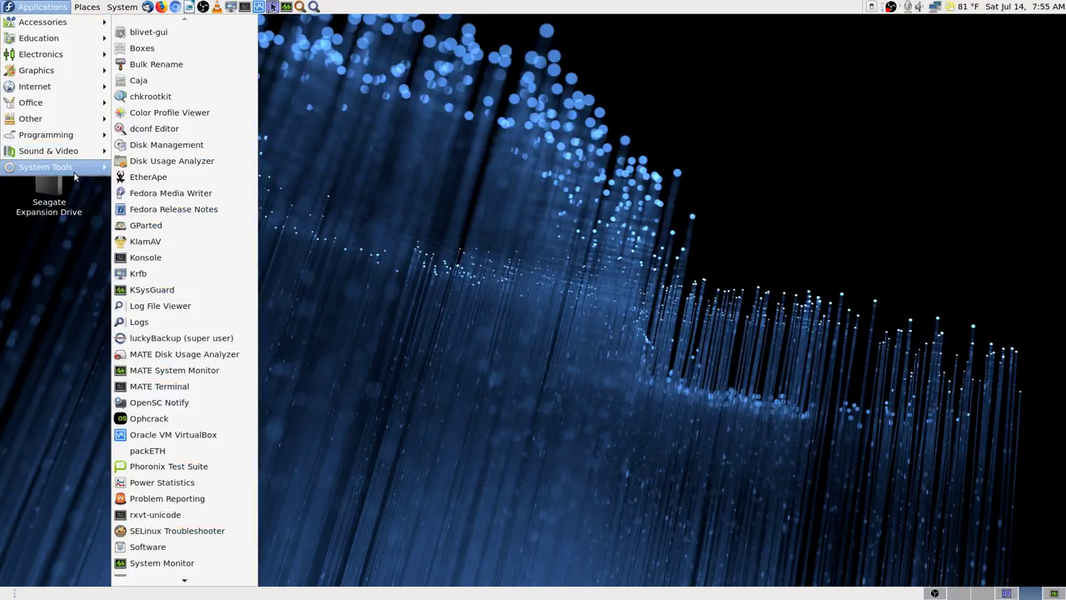
Step: Look through the System Tools, Sound & Video and Education application categories and close the application list
key(Down)
key(Down)
key(Down)
key(Down)
key(Down)
key(Down)
key(Down)
key(Down)
key(Down)
key(Down)
key(Down)
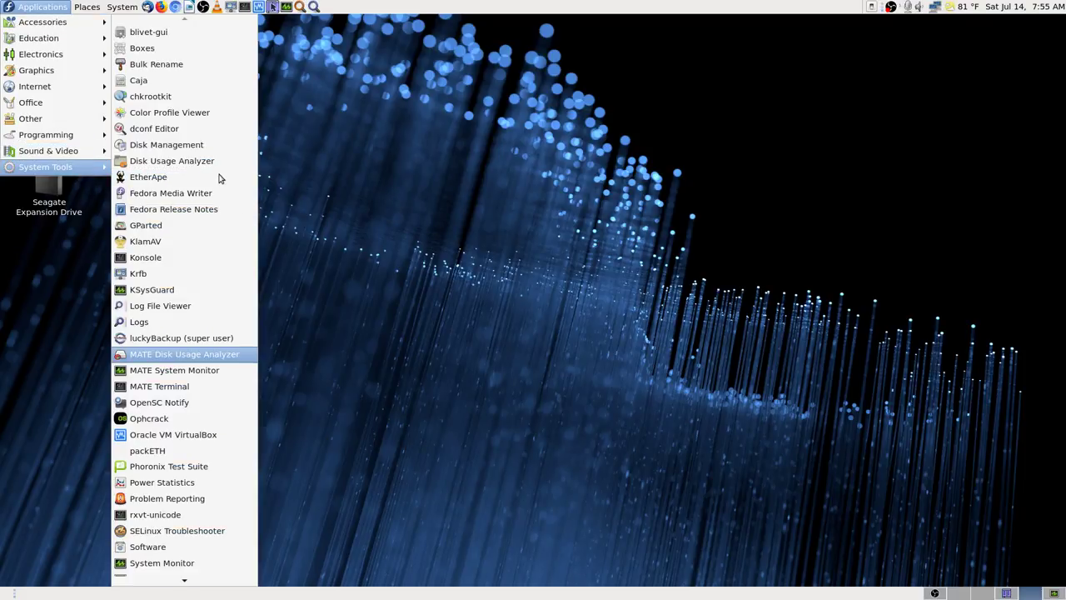
key(Down)
key(Down)
key(Up)
key(Up)
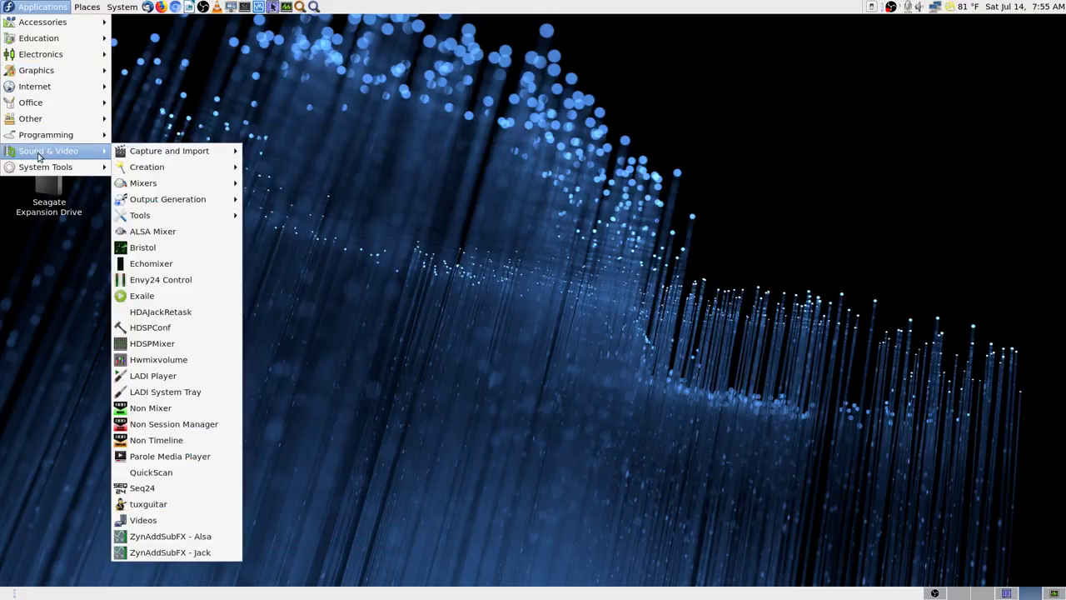
mouse_move(51, 87)
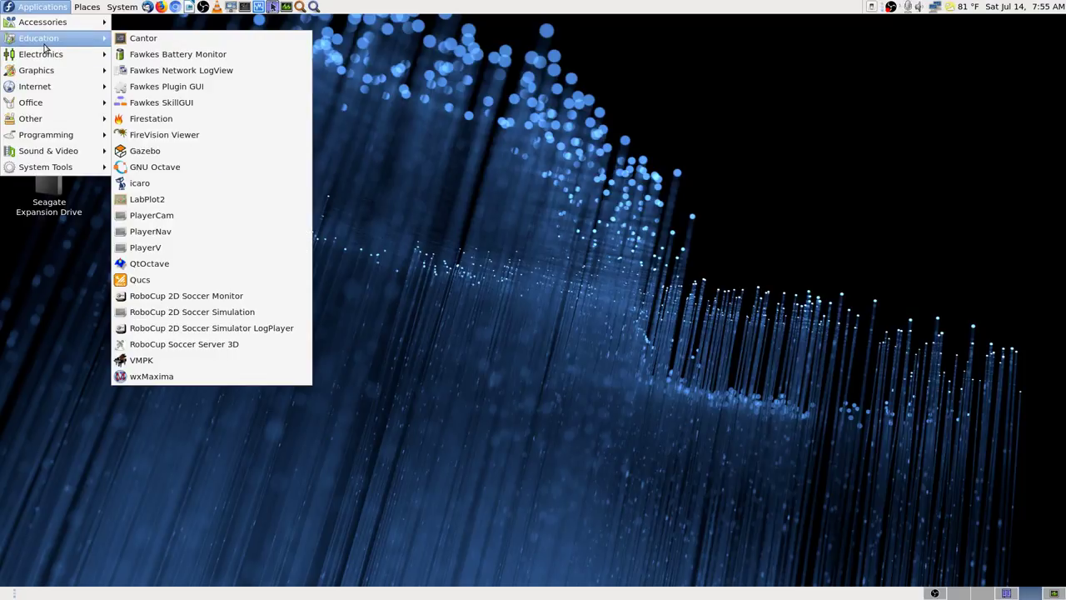
mouse_move(122, 6)
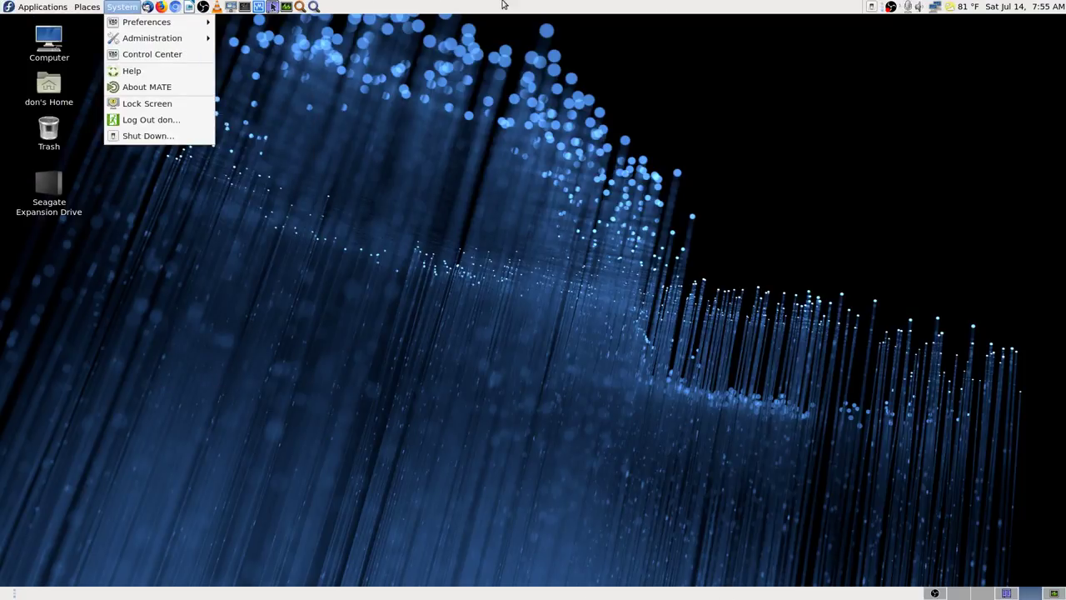
click(661, 402)
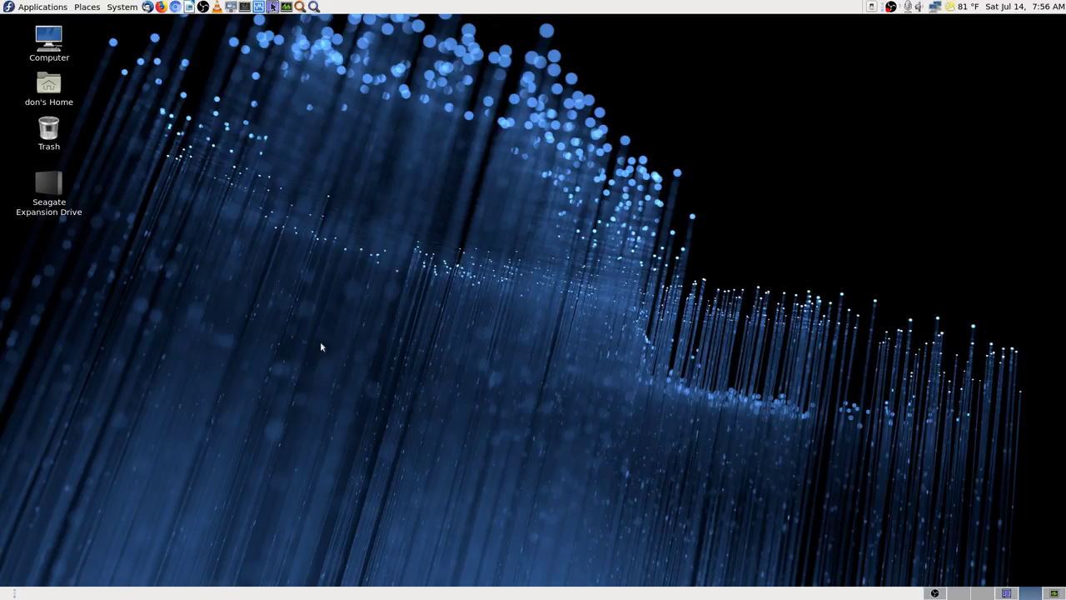
Step: Examine how installed programs are grouped in the Accessories, Other, Office, Programming and Sound & Video categories
click(47, 9)
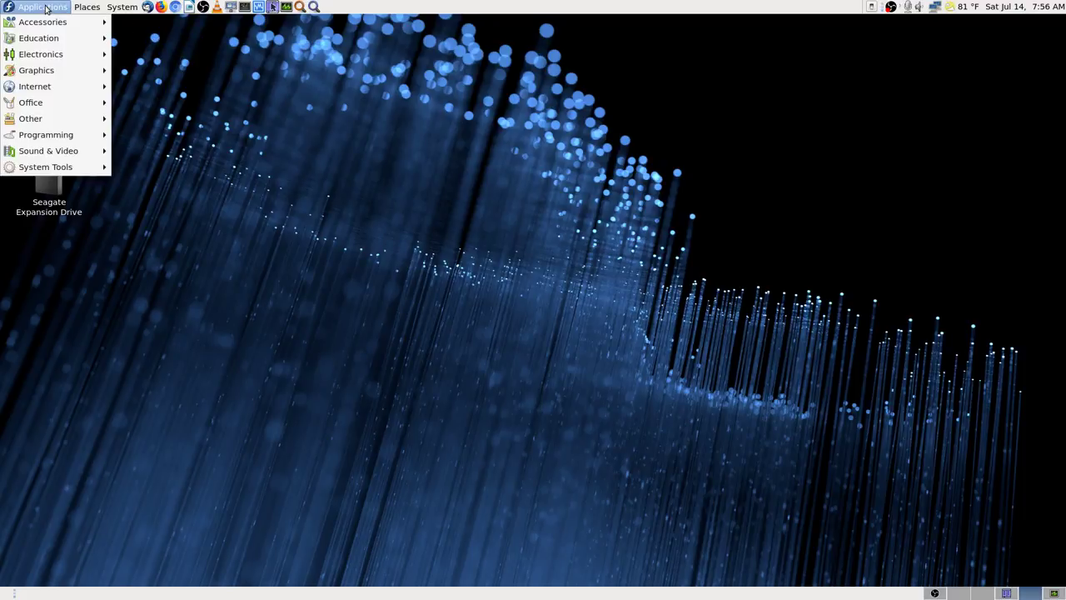
mouse_move(47, 24)
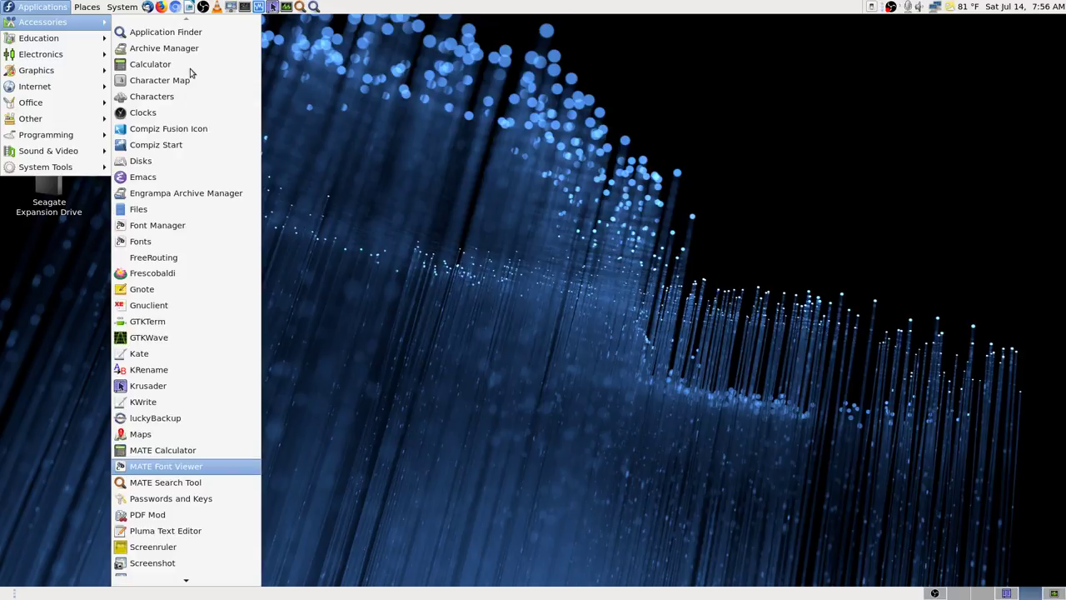
mouse_move(117, 6)
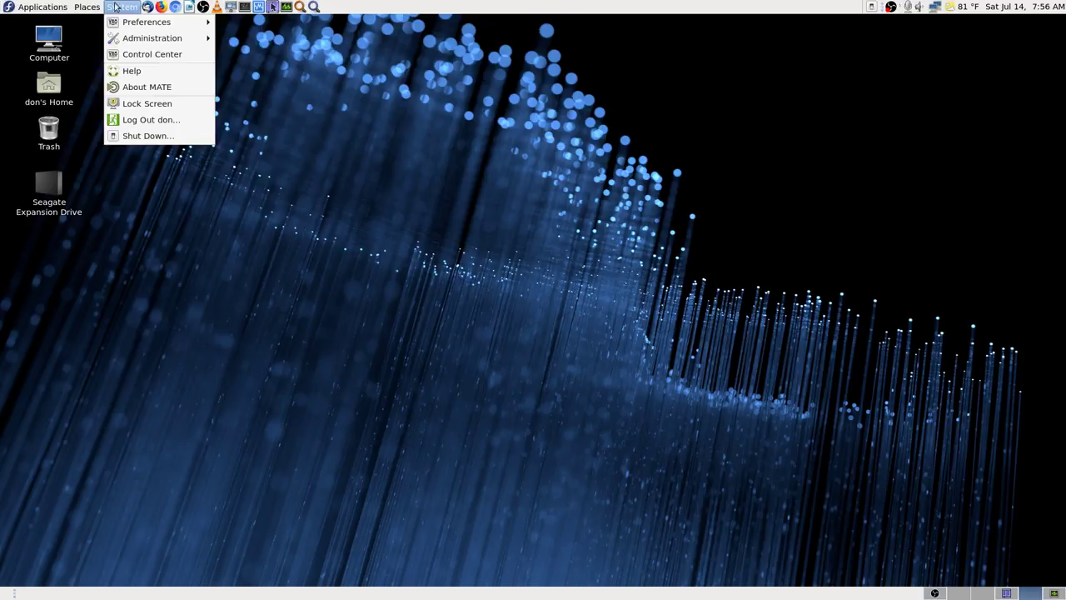
mouse_move(47, 41)
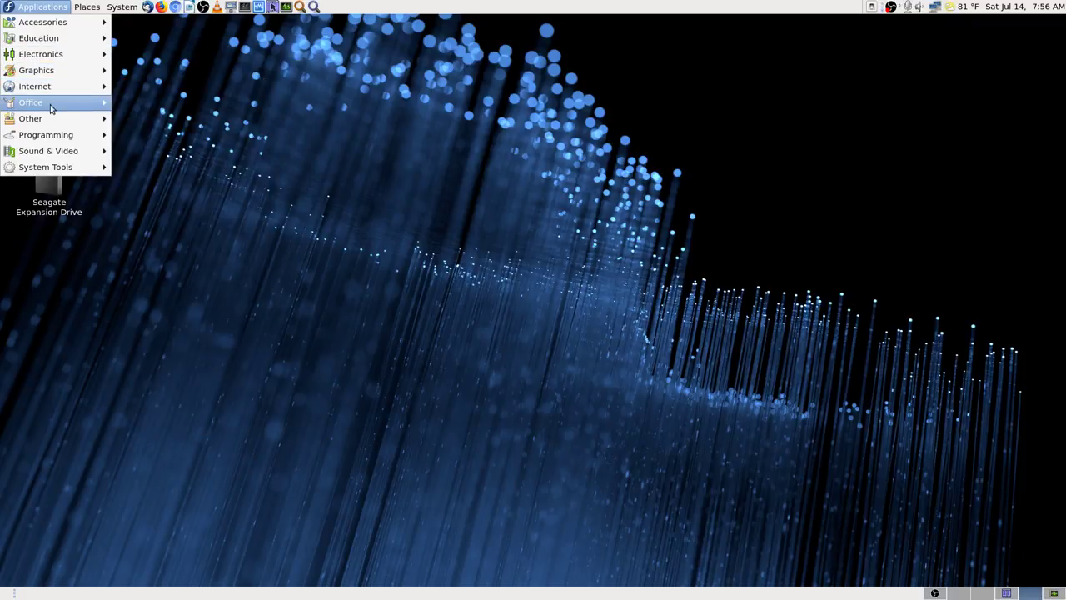
mouse_move(44, 125)
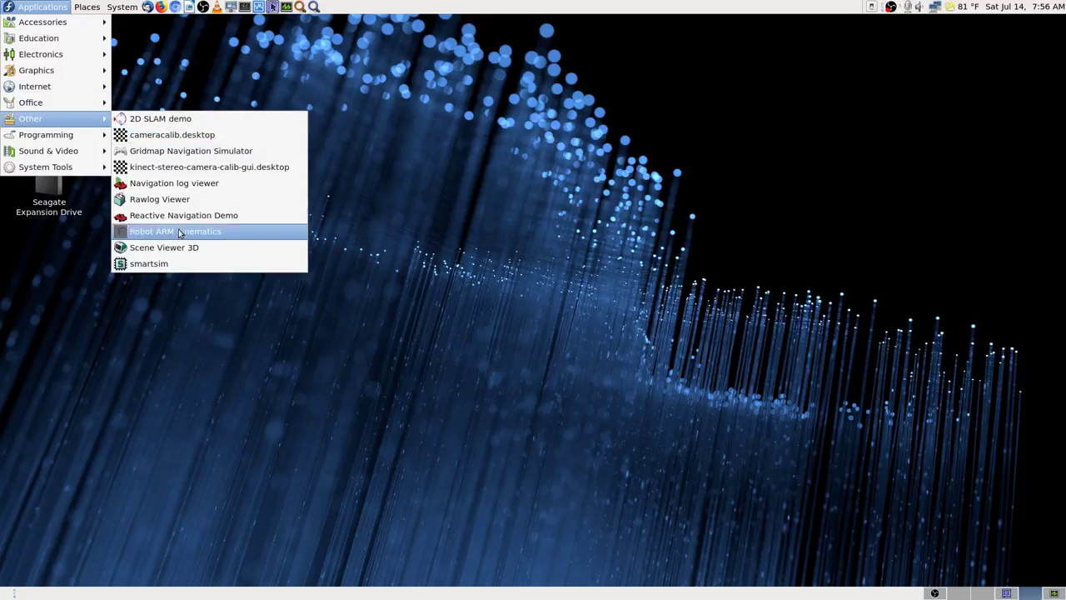
mouse_move(81, 105)
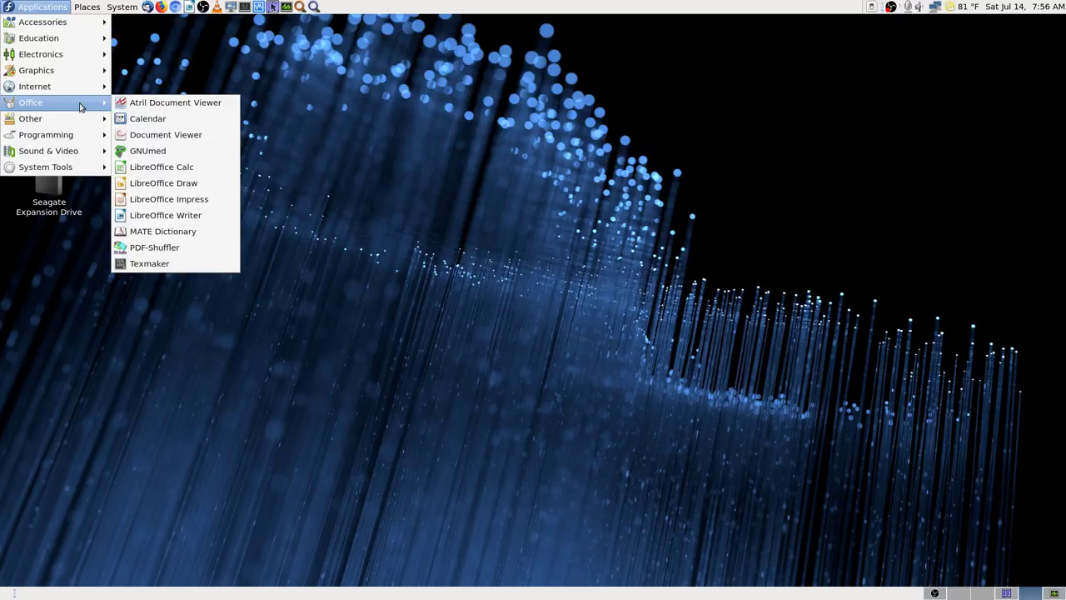
mouse_move(73, 139)
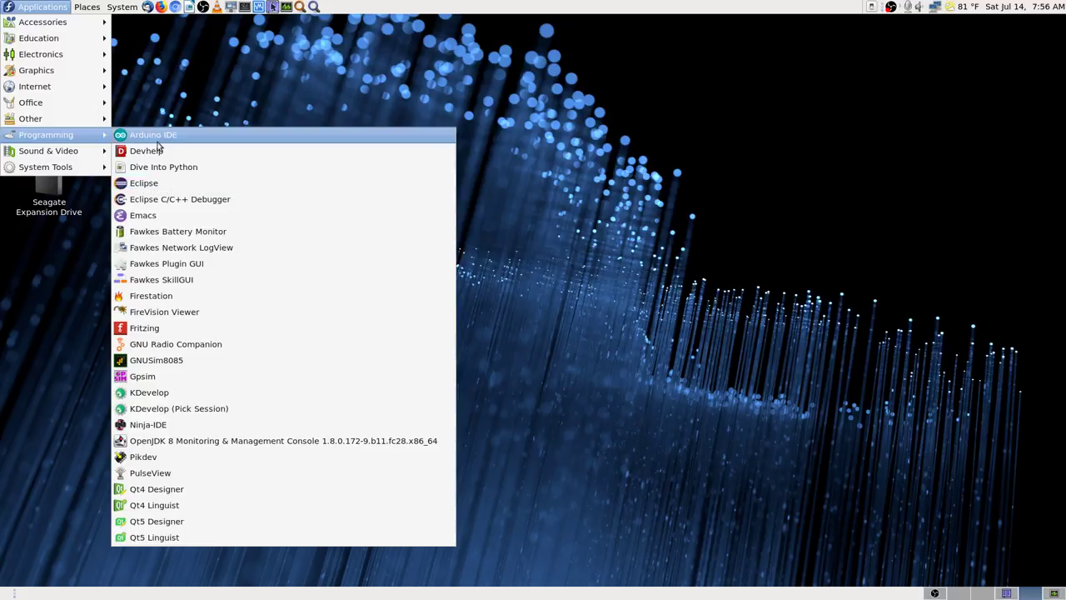
mouse_move(103, 154)
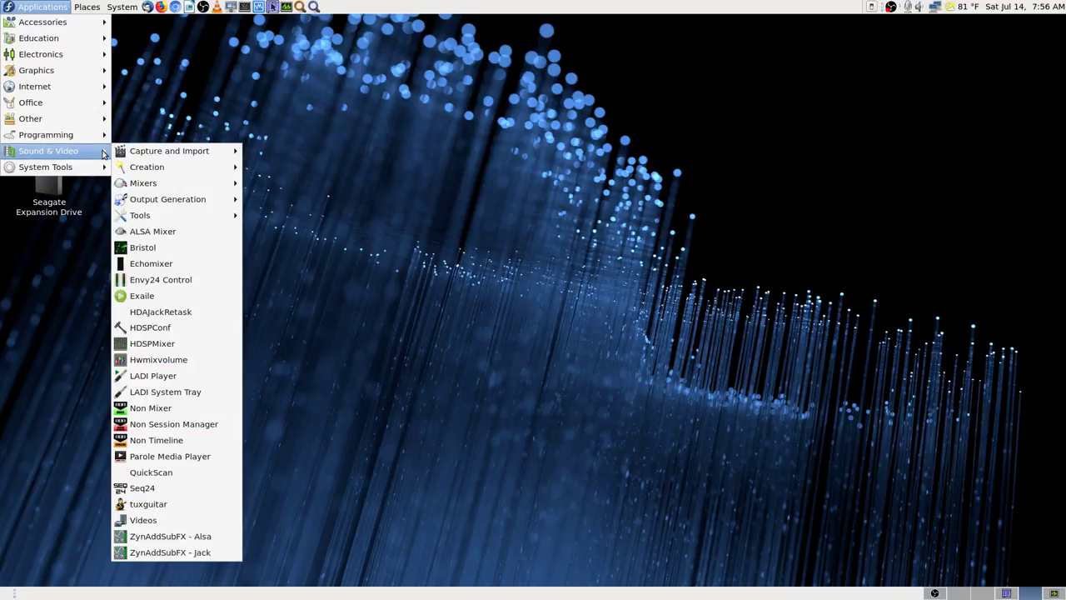
mouse_move(159, 156)
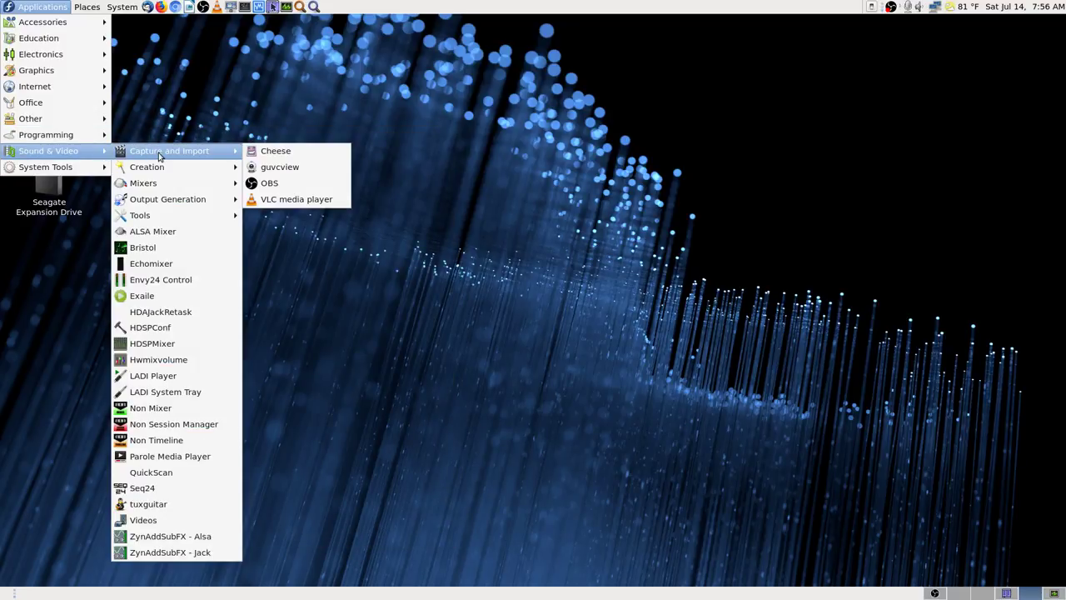
key(Down)
key(Down)
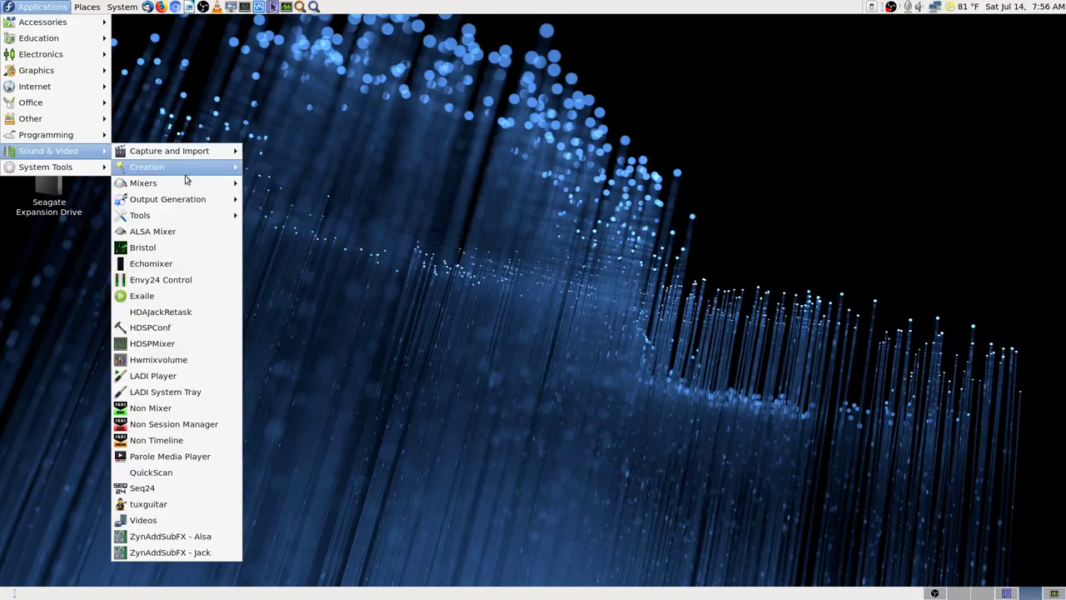
Step: Launch Fedora Media Writer from the System Tools category and move its window nearer the middle of the desktop
mouse_move(68, 23)
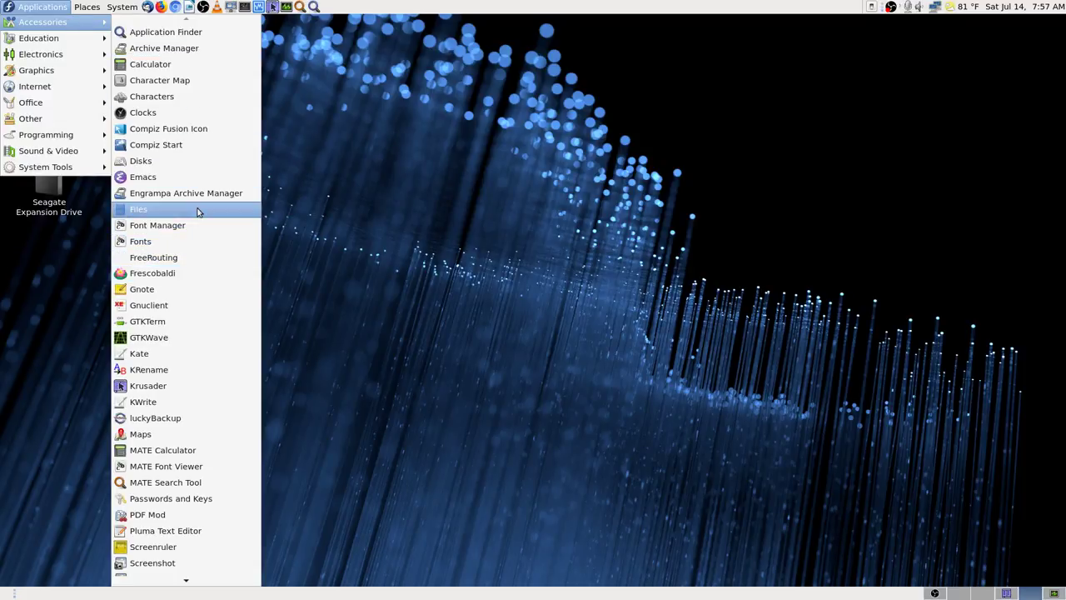
mouse_move(83, 169)
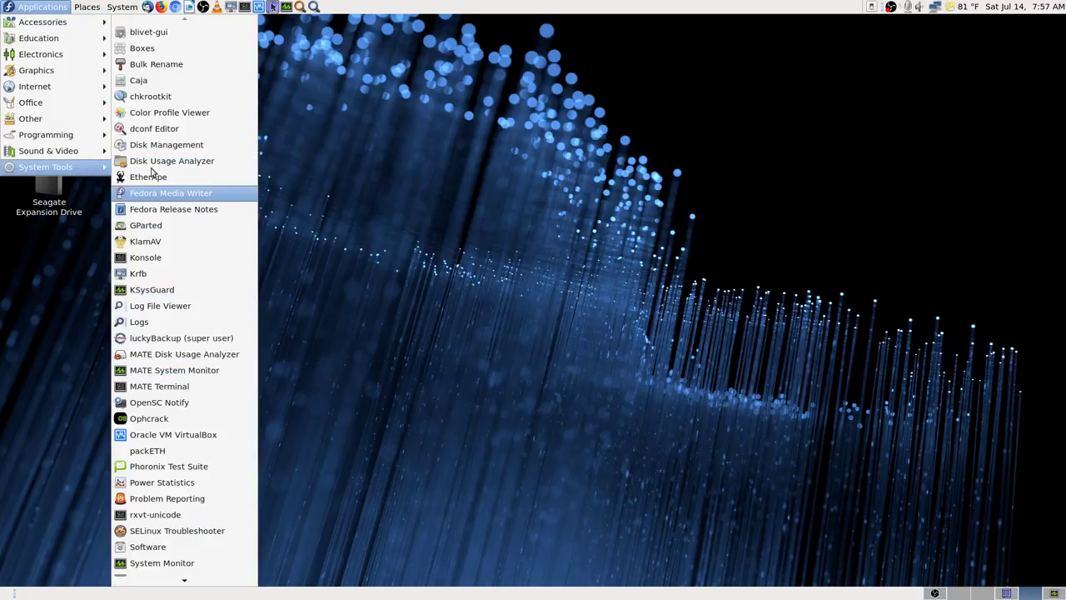
click(236, 196)
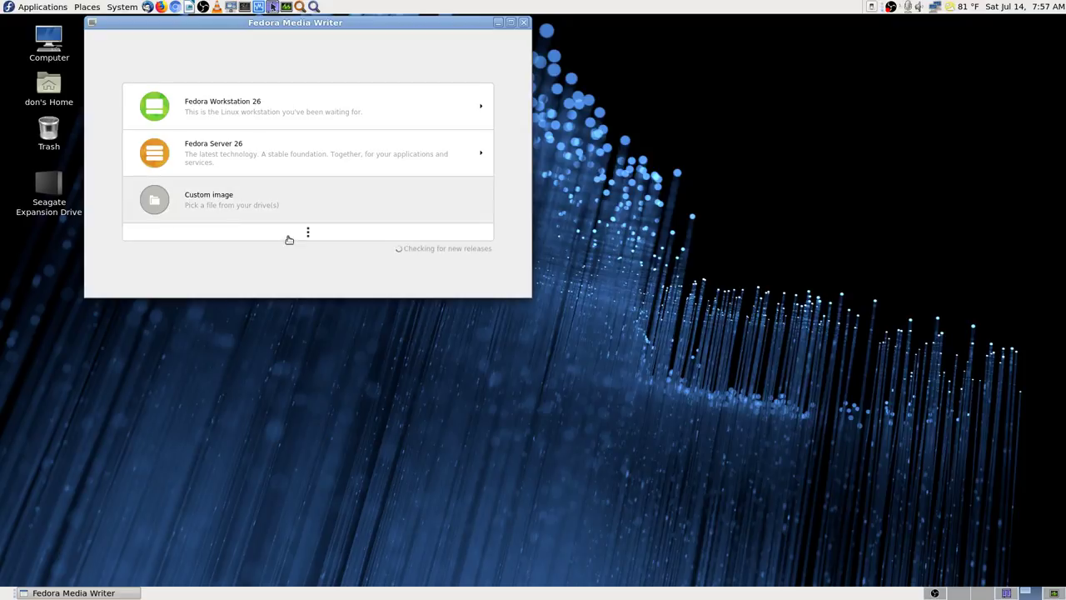
drag(426, 26, 642, 105)
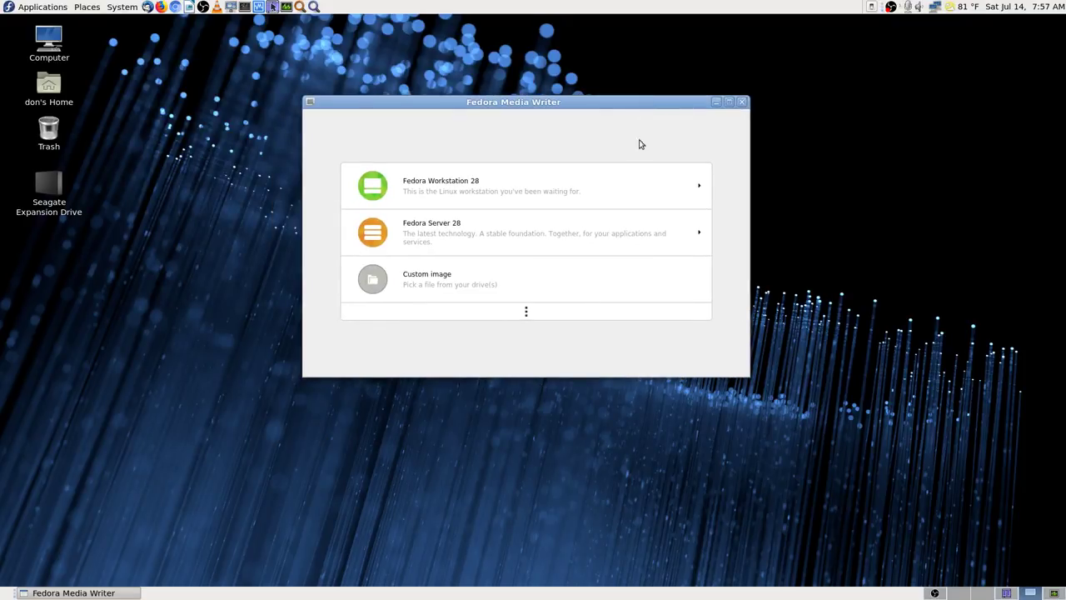
Step: Expand the full list of operating system images to view it, and close Fedora Media Writer
click(526, 312)
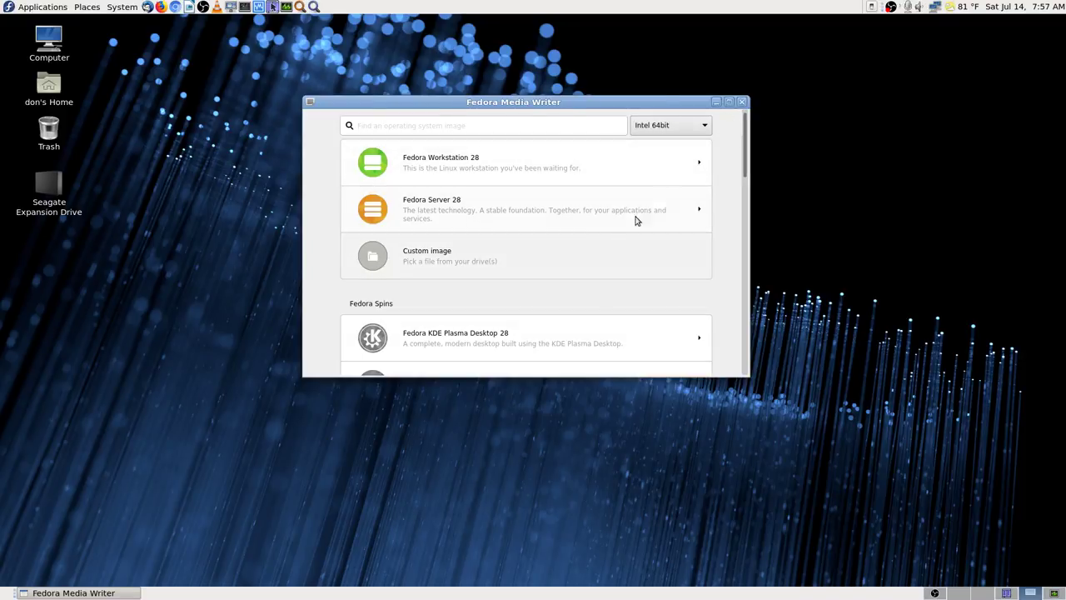
mouse_move(745, 160)
mouse_down()
mouse_move(745, 375)
mouse_move(745, 158)
mouse_up()
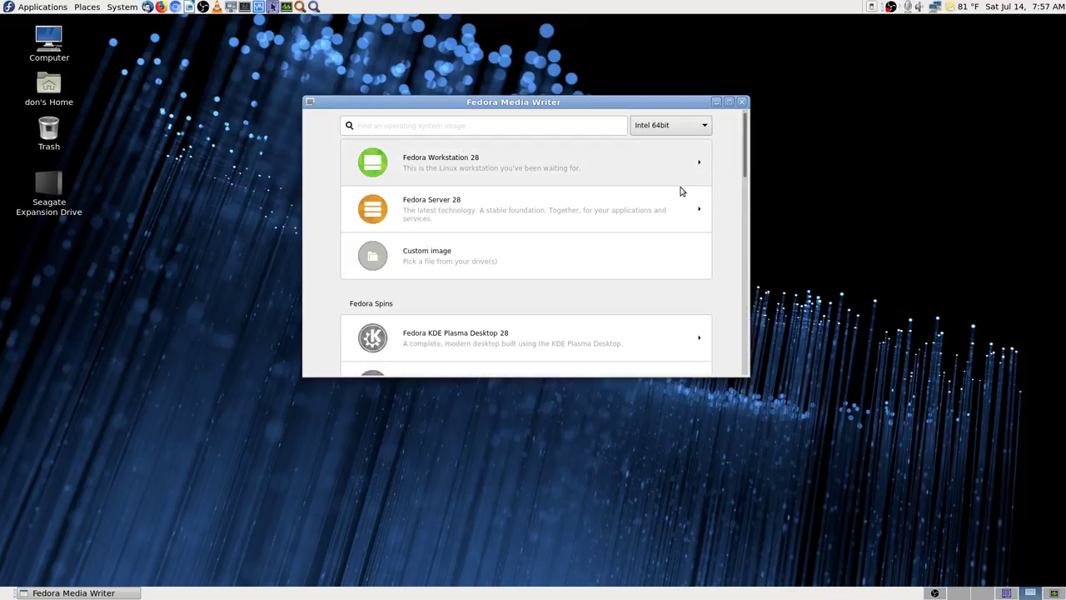
click(742, 103)
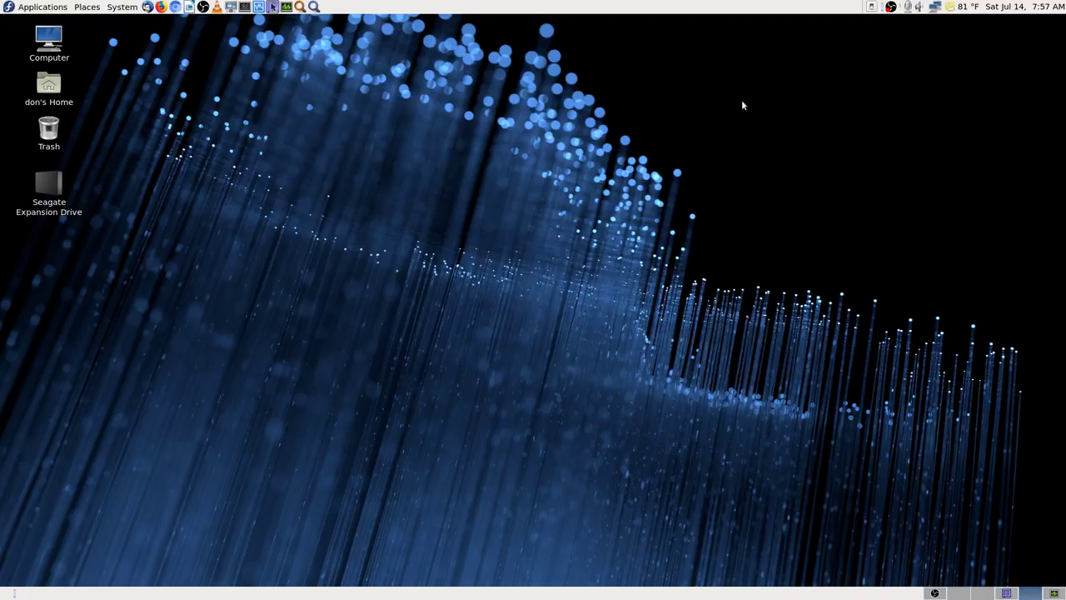
Step: Open Application Finder and search the installed applications for "software"
click(313, 7)
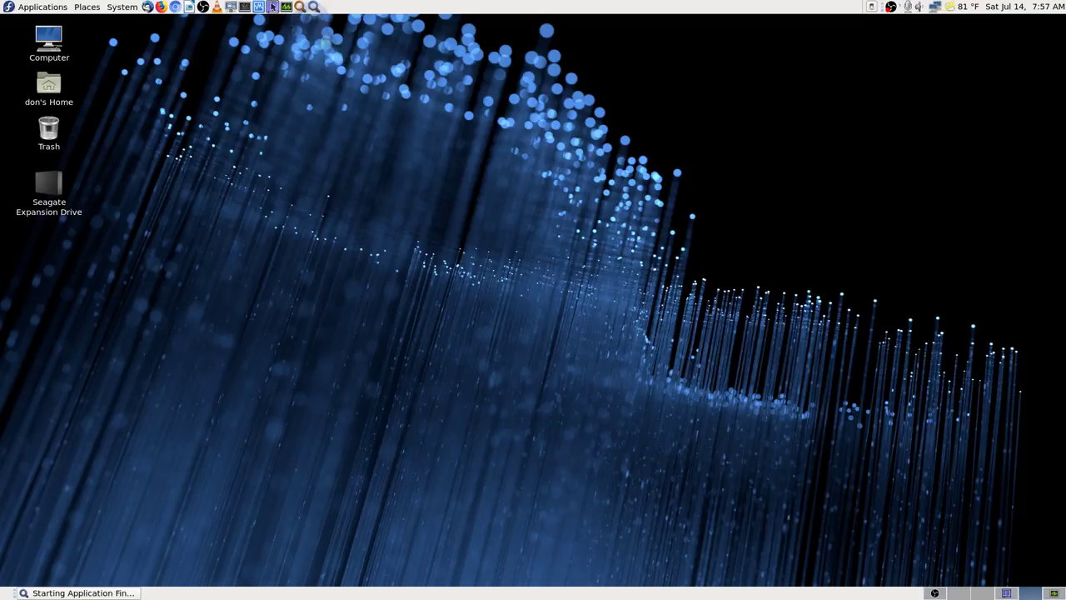
text(softw)
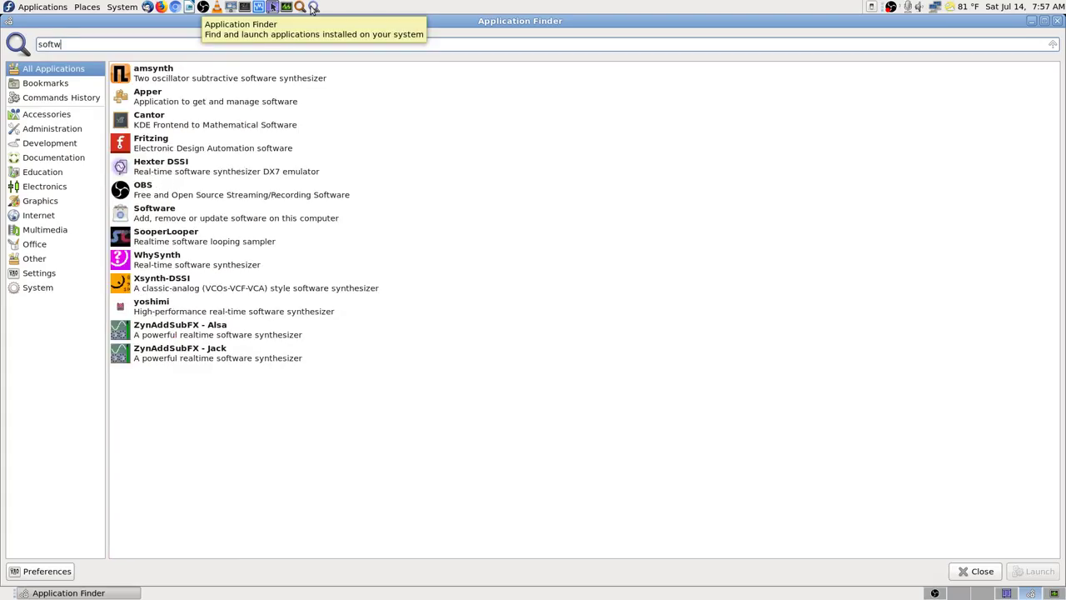
text(are)
Step: Launch the Software application for adding, removing or updating software from the search results, and maximize its window
key(Down)
key(Down)
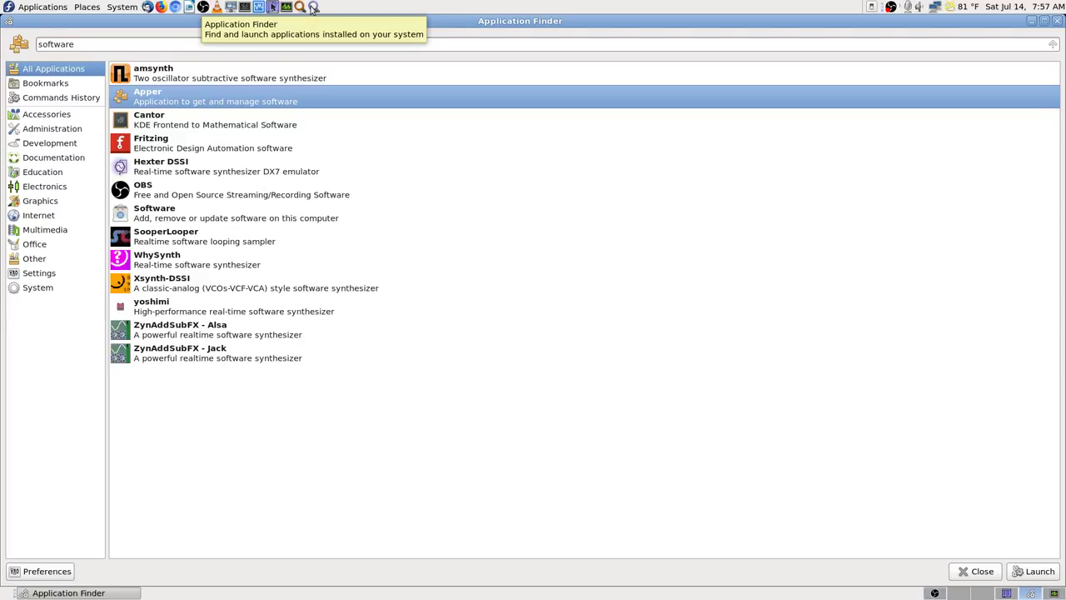
key(Down)
key(Down)
key(Down)
key(Up)
key(Up)
key(Up)
key(Down)
key(Down)
key(Down)
key(Down)
key(Down)
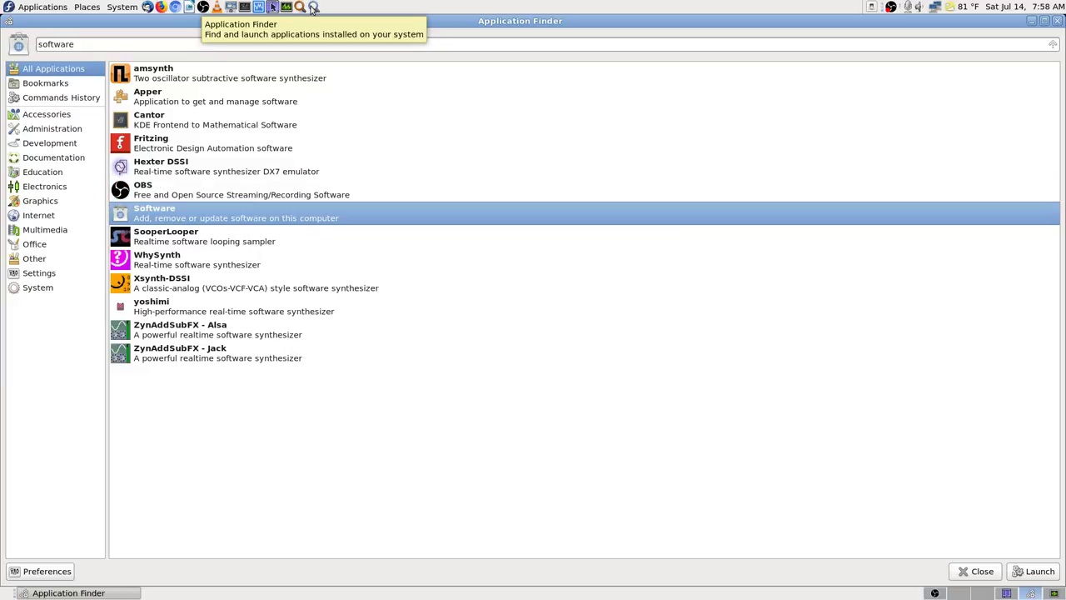
key(Return)
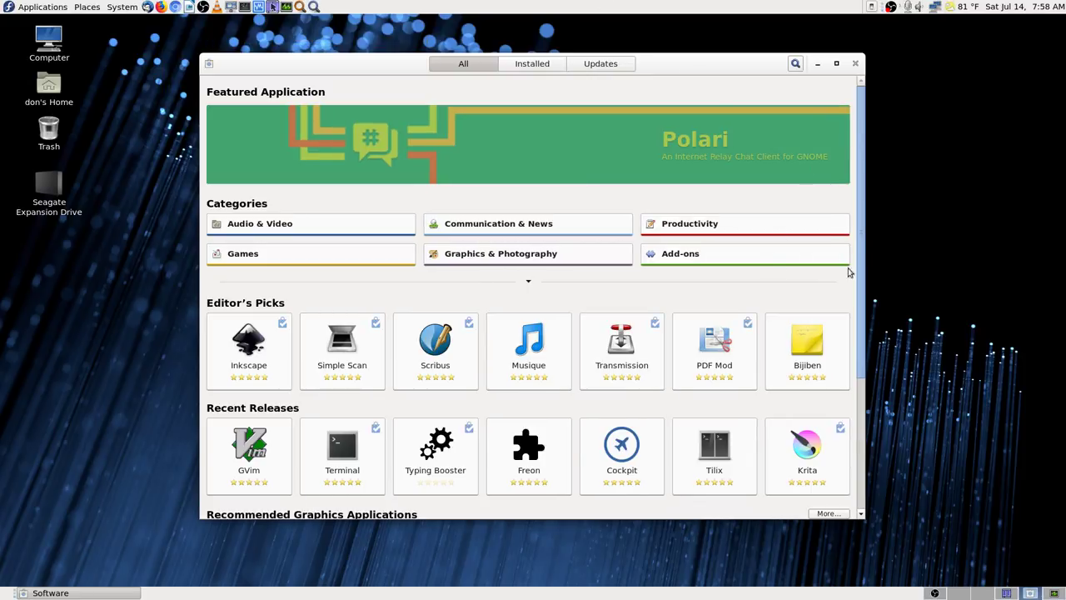
click(836, 64)
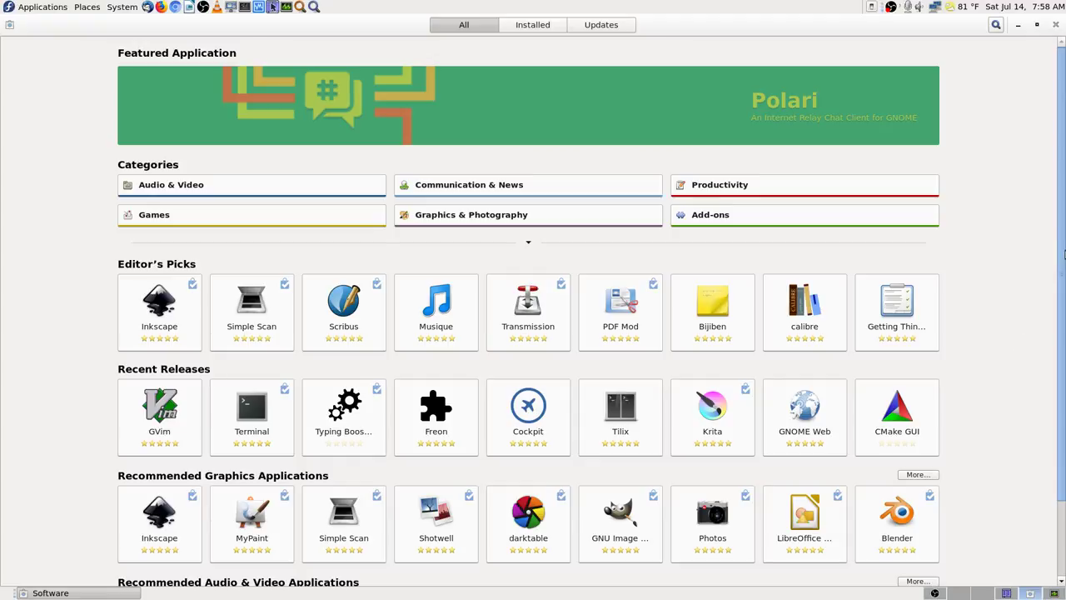
Step: Look through the featured, recent and recommended applications, and open the list of installed applications
scroll(1063, 391, down, 2)
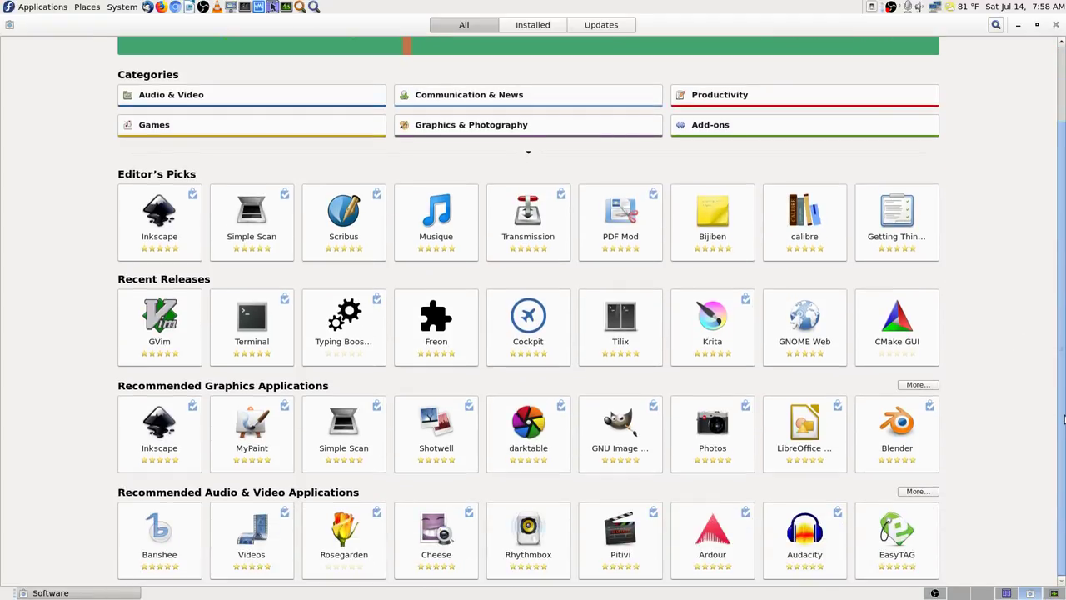
scroll(1063, 416, up, 2)
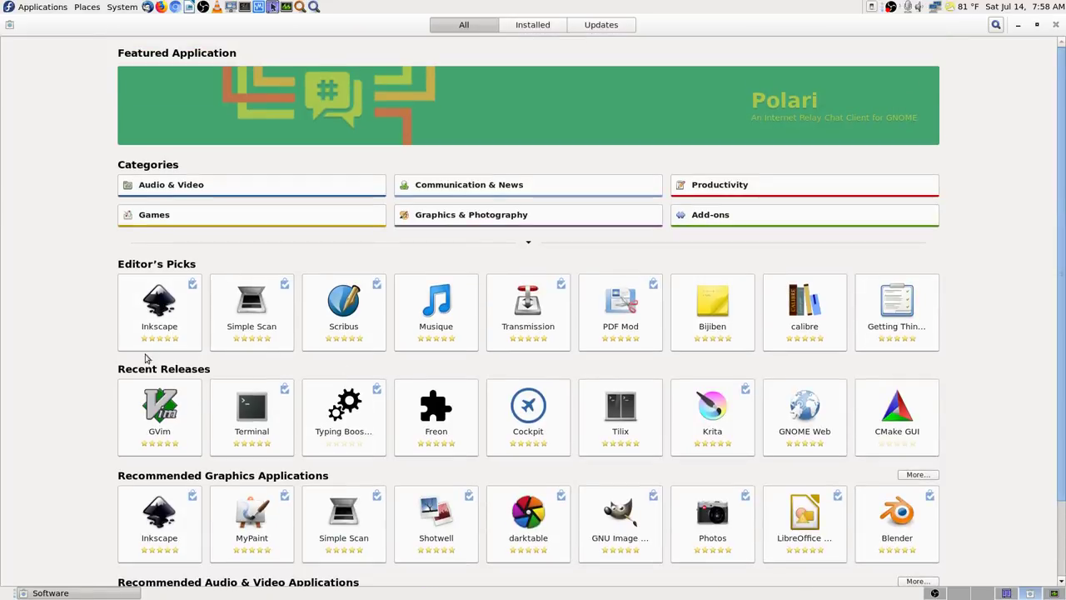
scroll(109, 390, down, 2)
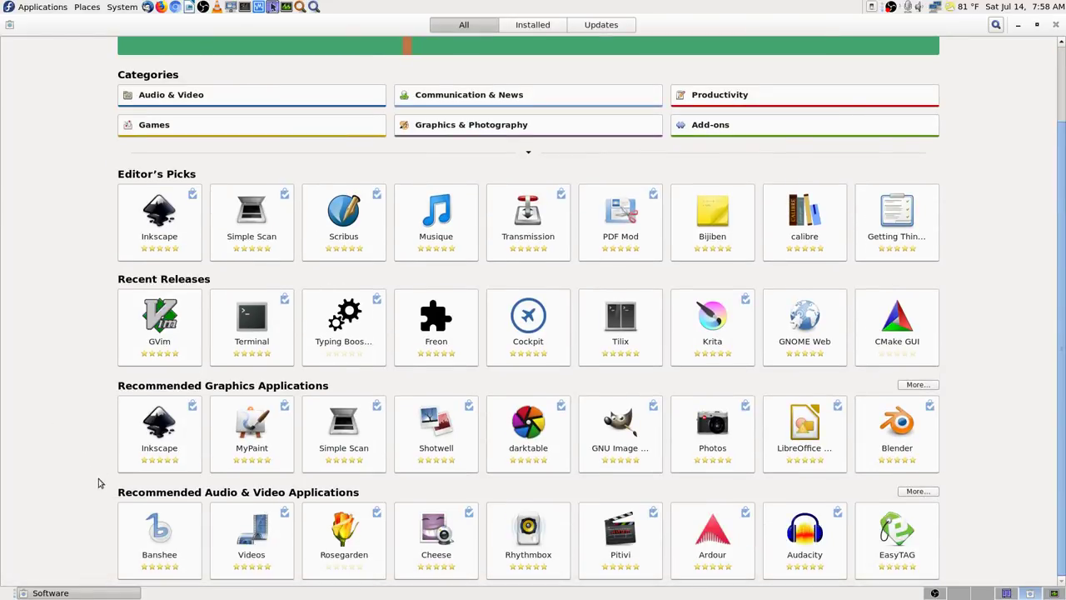
scroll(428, 227, up, 2)
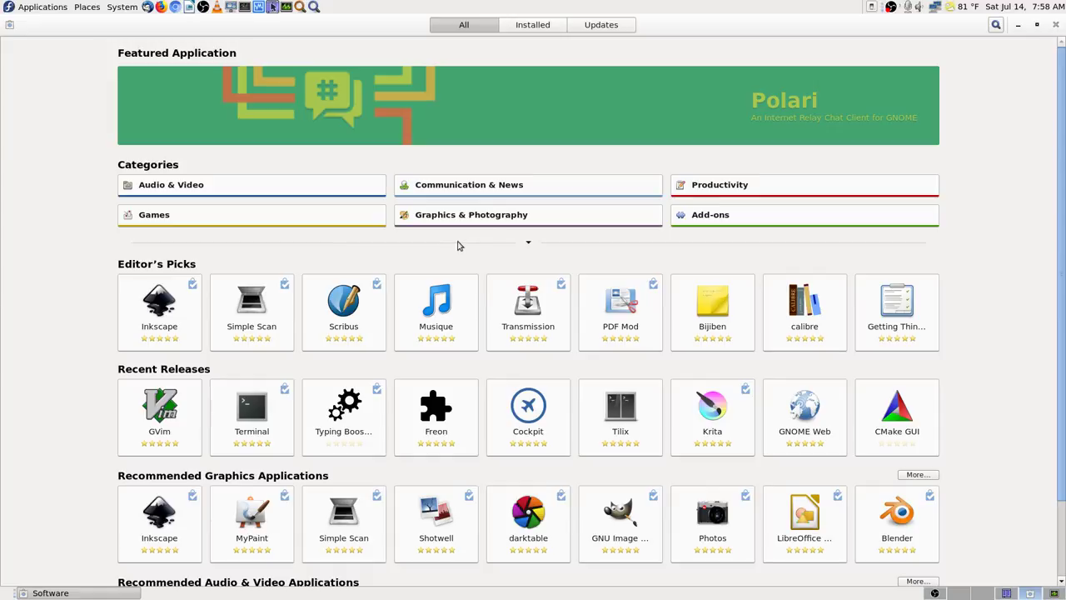
click(547, 28)
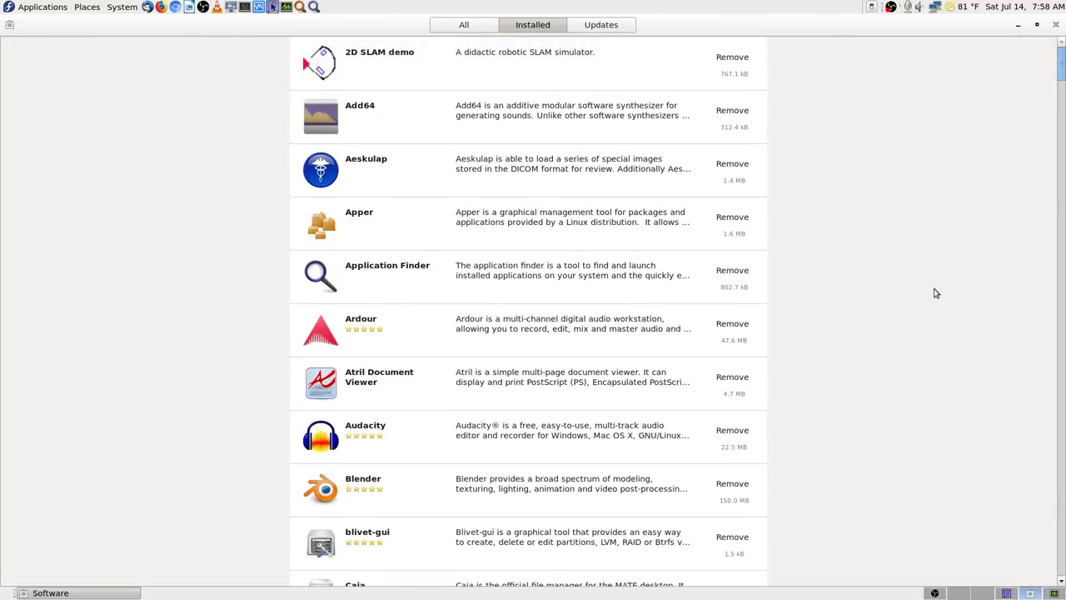
Step: Search the software catalogue for "fed" and view the details page of Fedora Media Writer
text(fed)
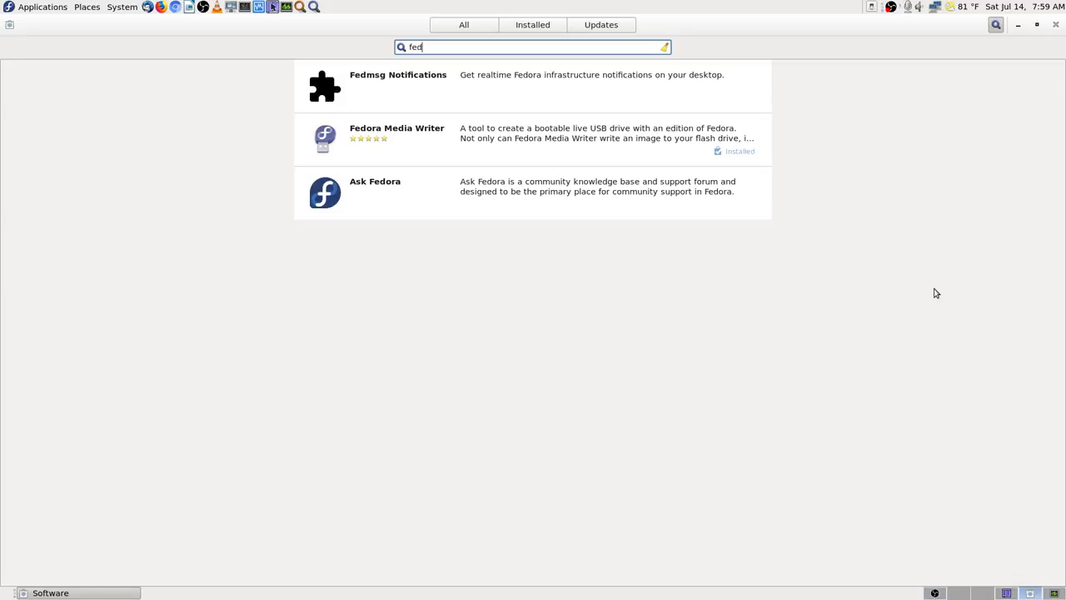
key(Down)
key(Down)
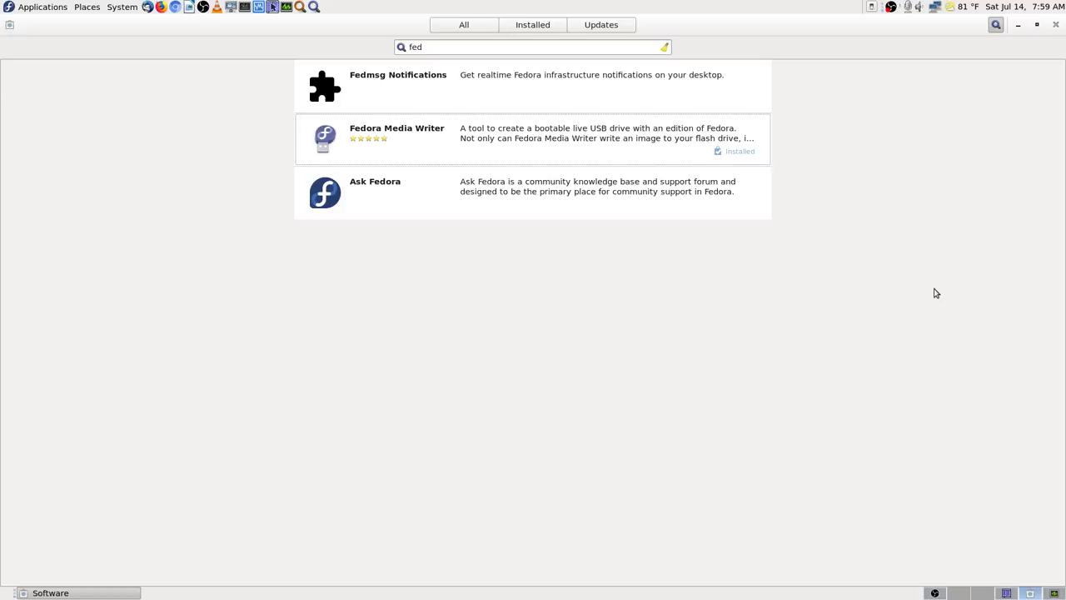
click(732, 154)
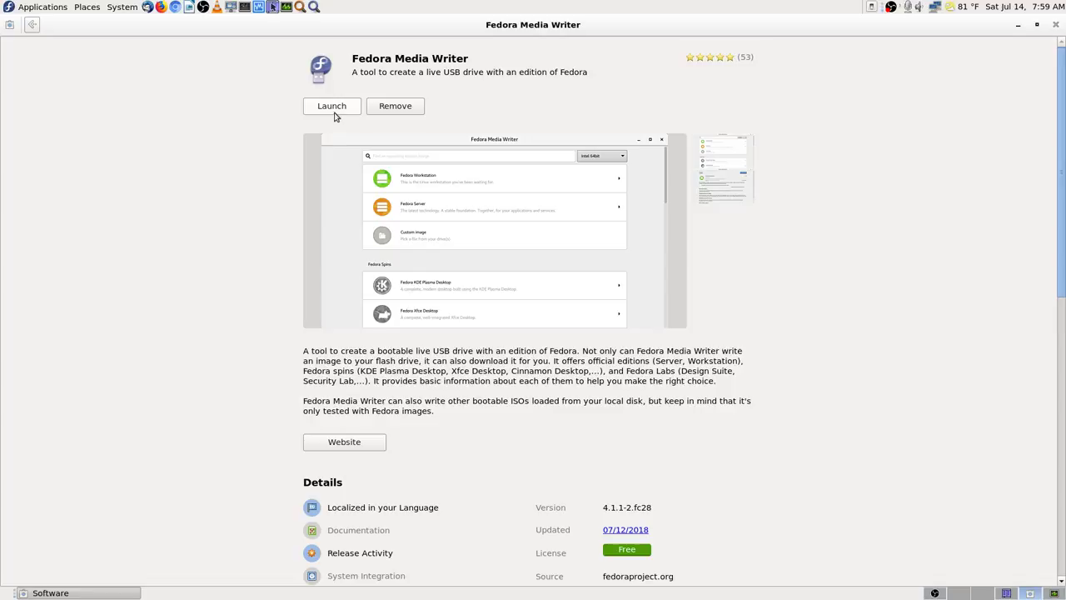
scroll(977, 274, down, 5)
scroll(966, 290, up, 5)
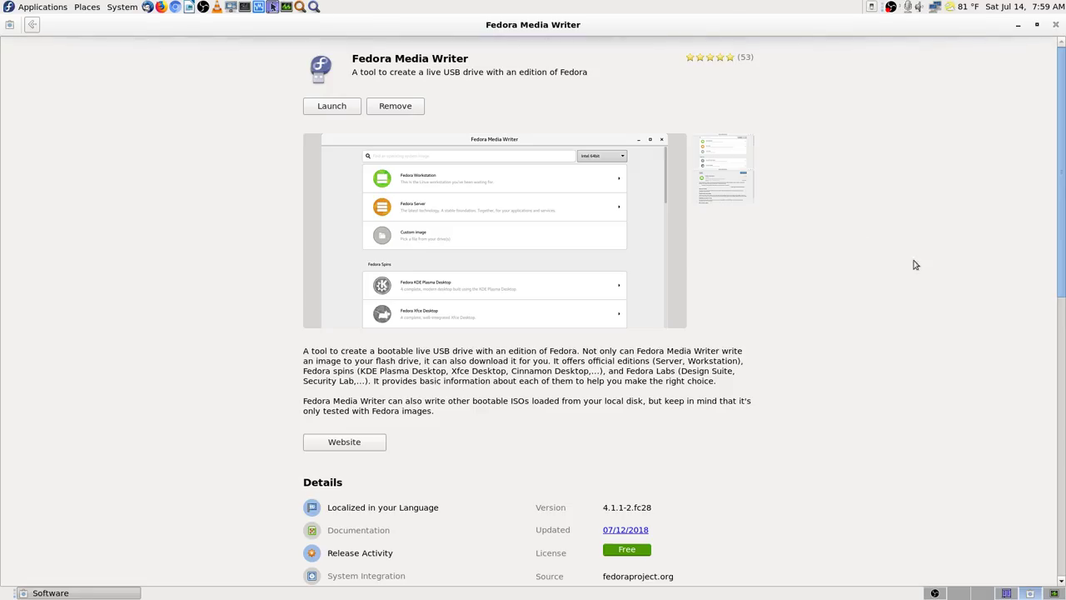
Step: Remove Fedora Media Writer, confirming the removal and authenticating with the root password
click(405, 108)
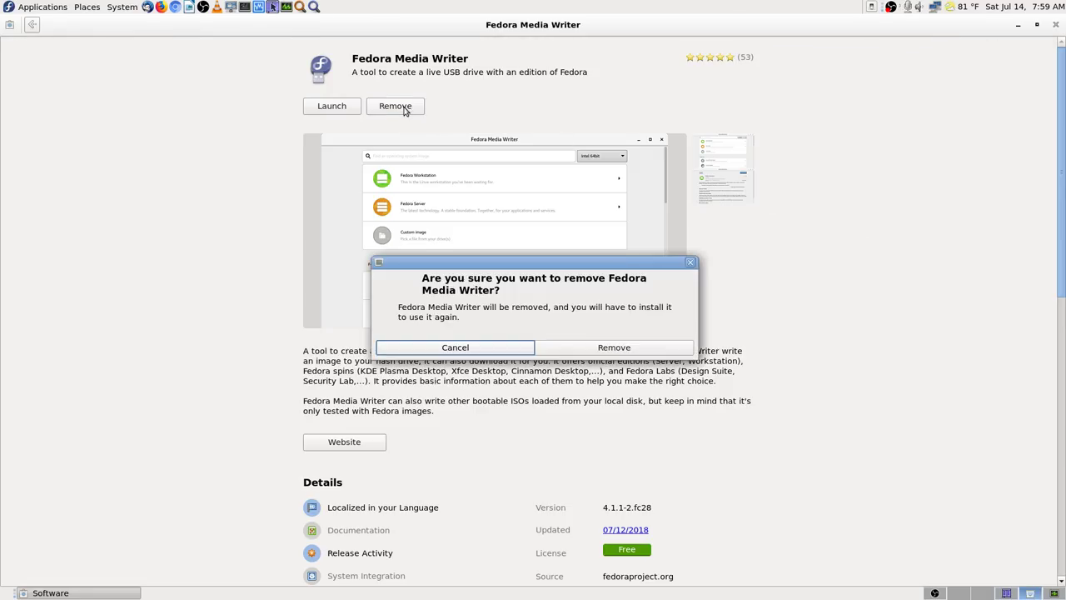
click(618, 349)
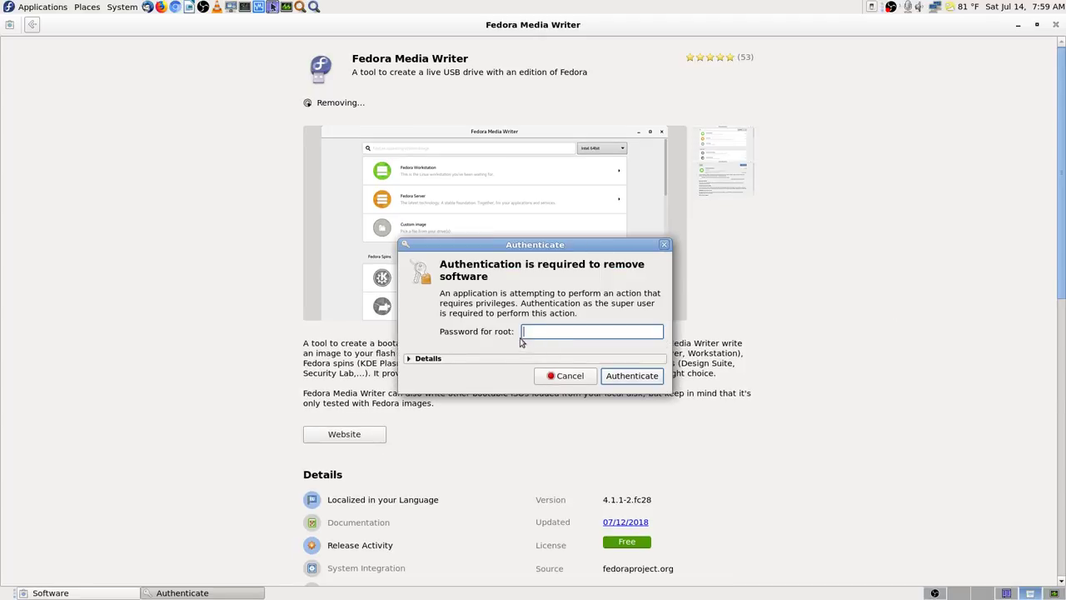
text(***************)
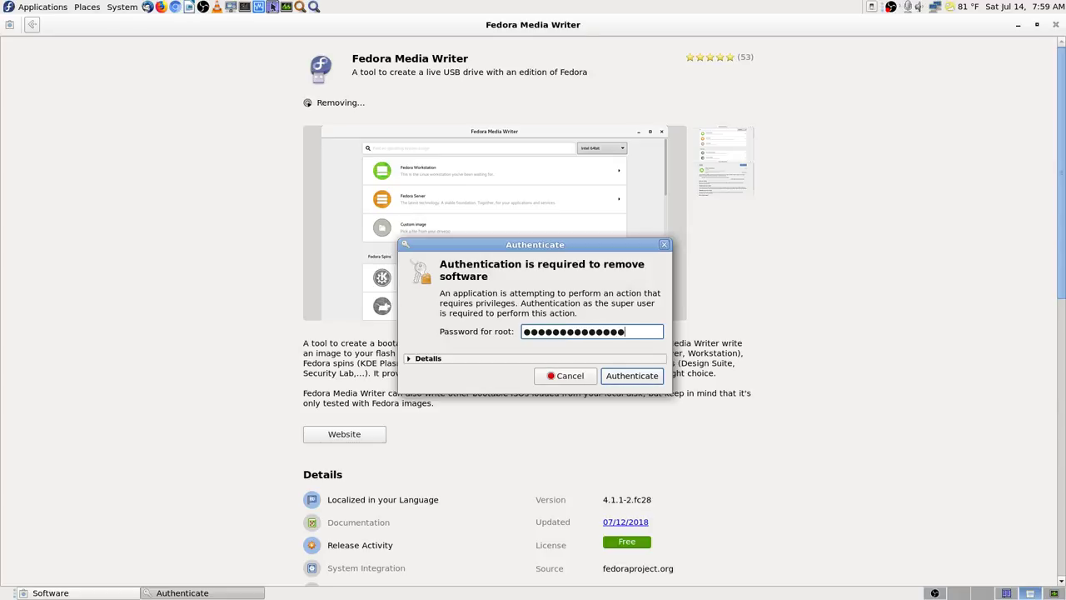
key(Return)
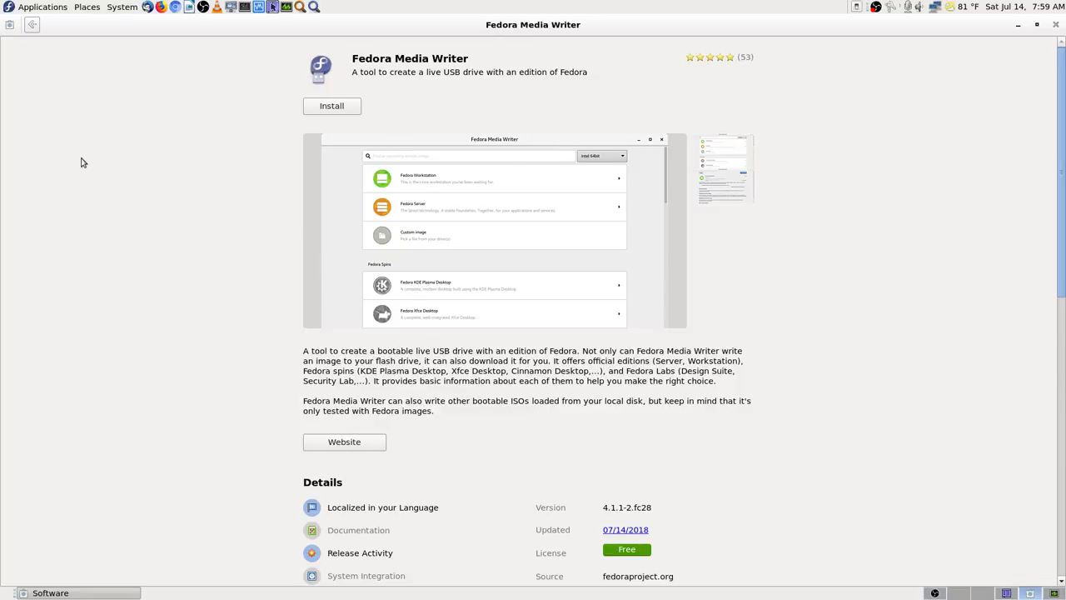
Step: Return to the search results and search the software catalogue for "media writer"
click(31, 27)
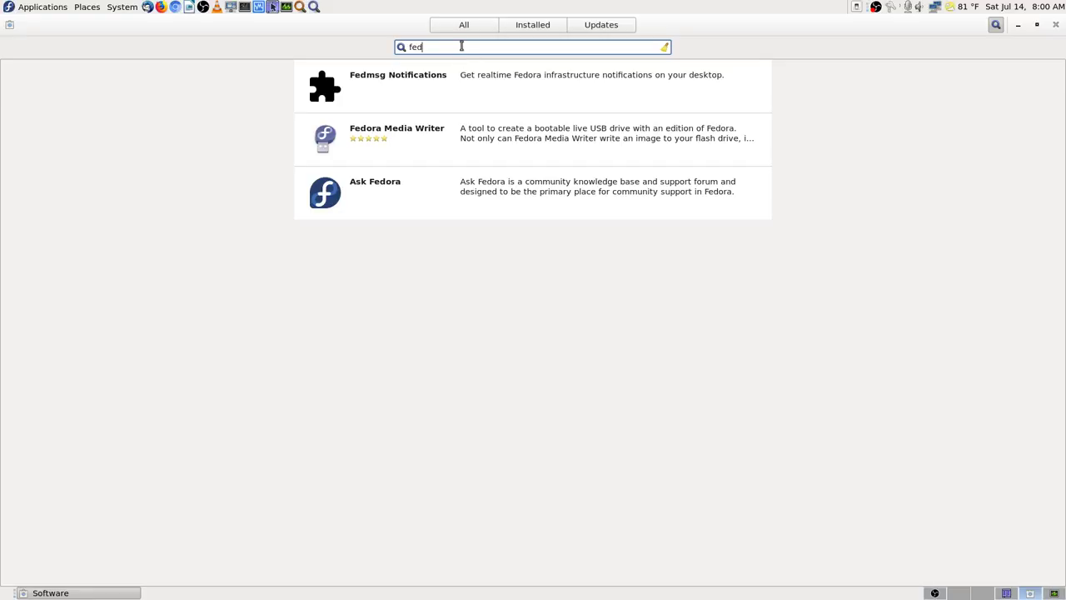
key(BackSpace)
key(BackSpace)
key(BackSpace)
text(media writer)
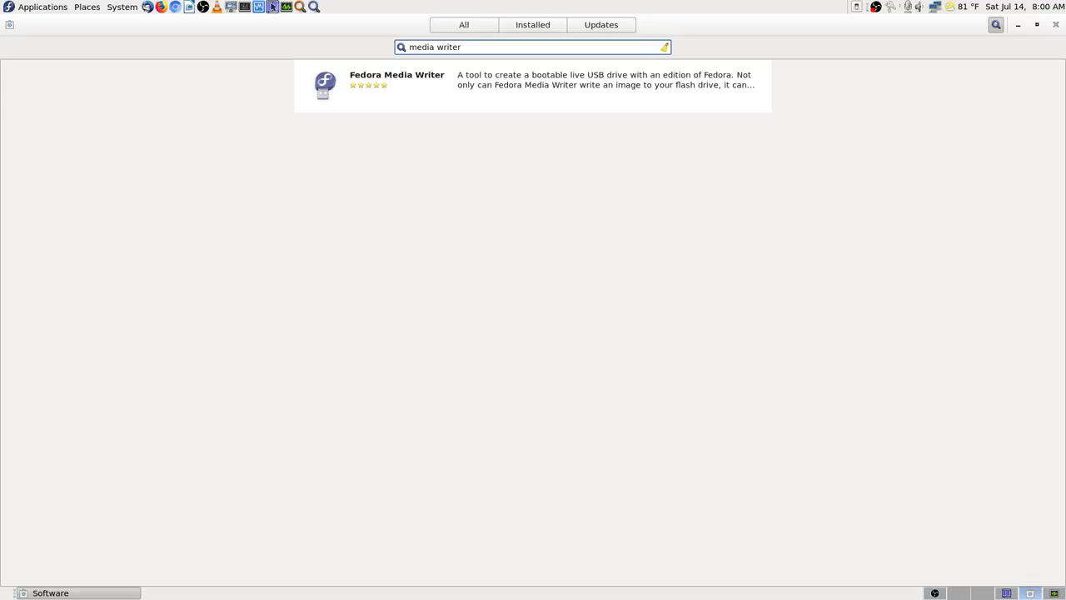
Step: Search the software catalogue for "unetbootin" and close the Software window
key(BackSpace)
key(BackSpace)
key(BackSpace)
key(BackSpace)
key(BackSpace)
key(BackSpace)
key(BackSpace)
key(BackSpace)
key(BackSpace)
key(BackSpace)
key(BackSpace)
key(BackSpace)
text(unetbooti)
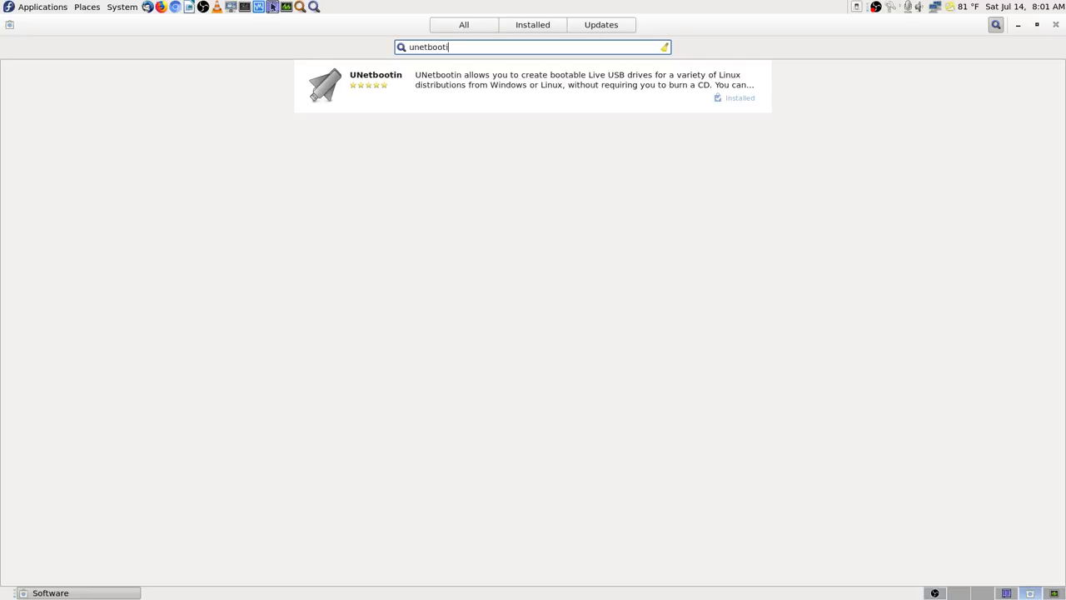
text(n)
click(1055, 24)
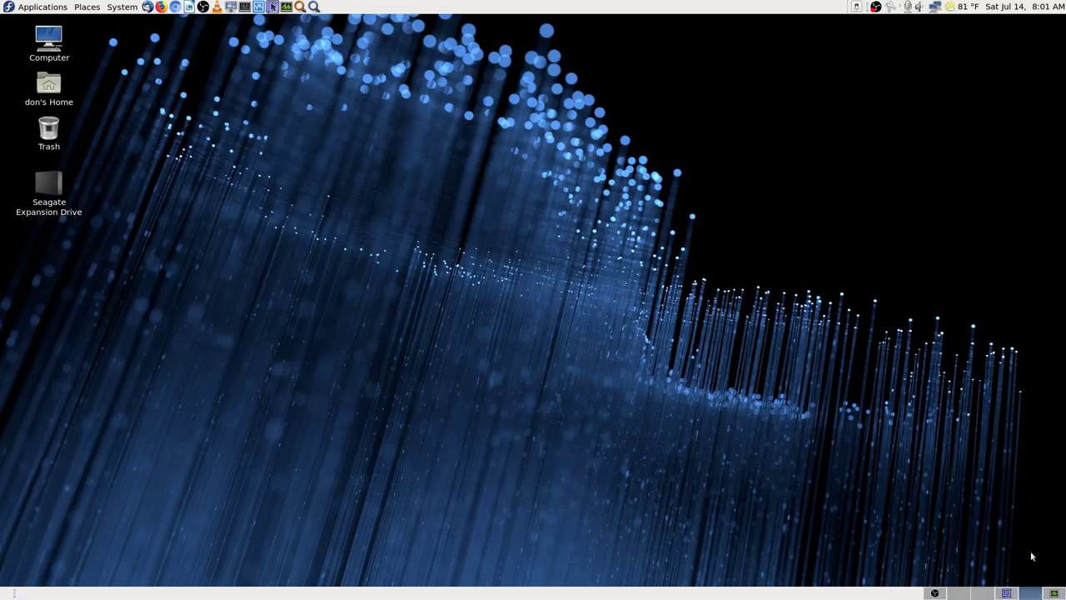
Step: Switch to System Monitor and filter the process table by "software"
click(1053, 593)
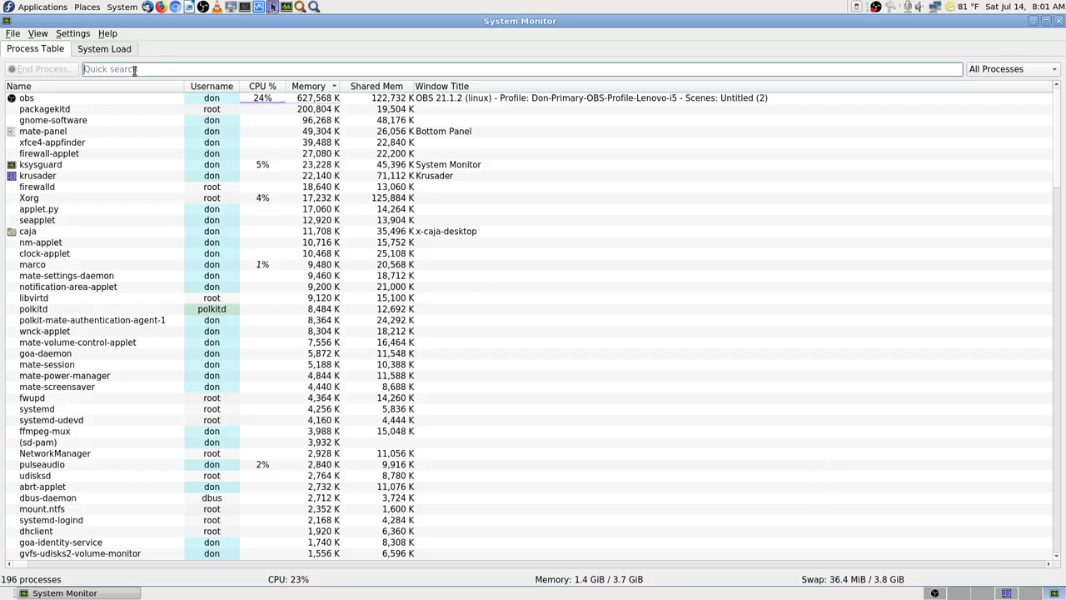
text(software)
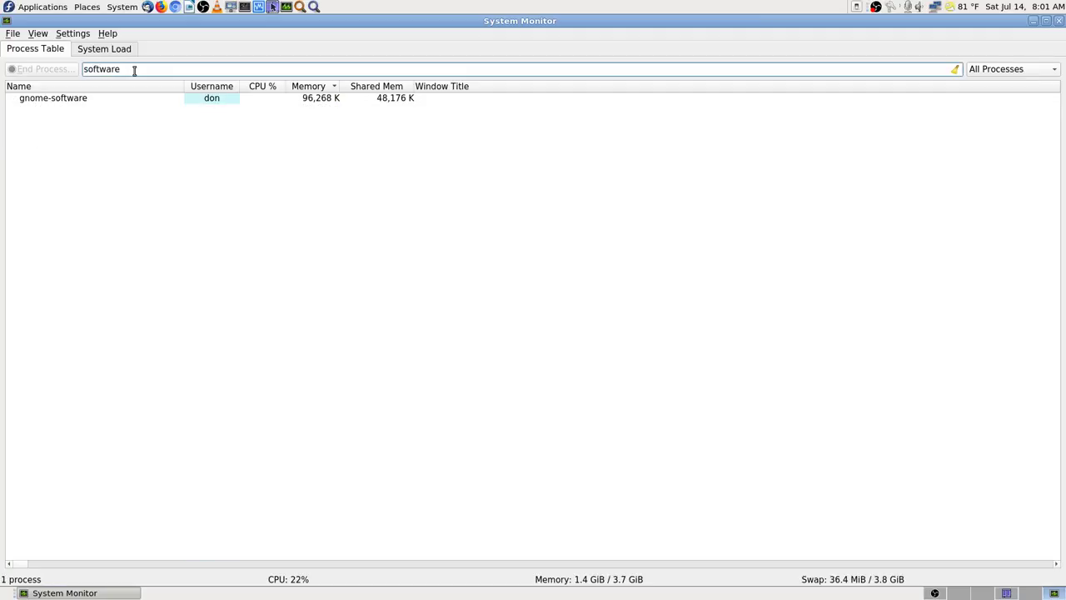
key(Tab)
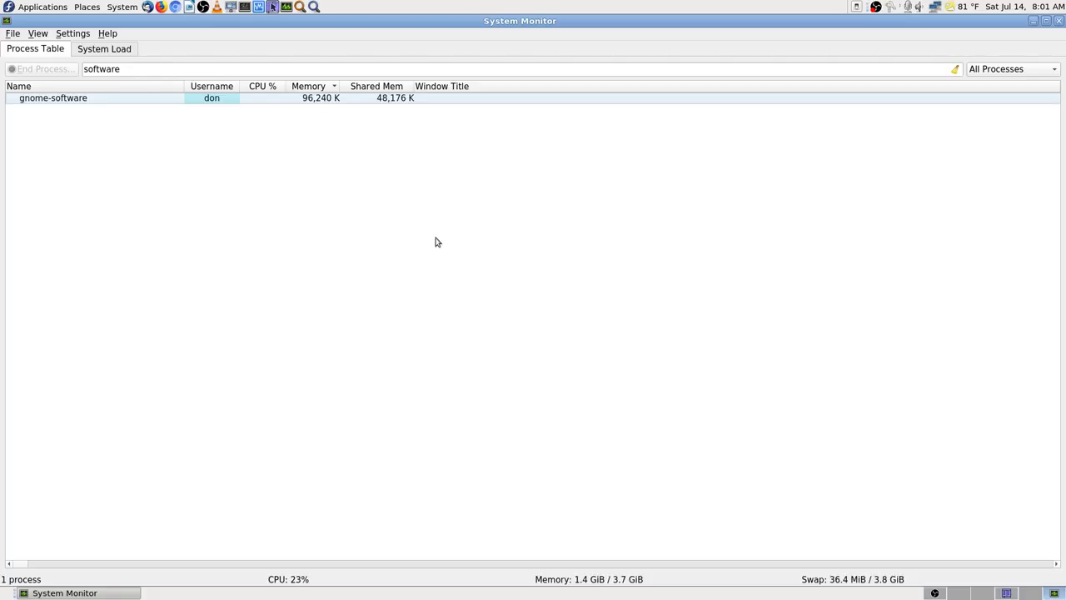
Step: End the gnome-software process and clear the process filter
click(144, 102)
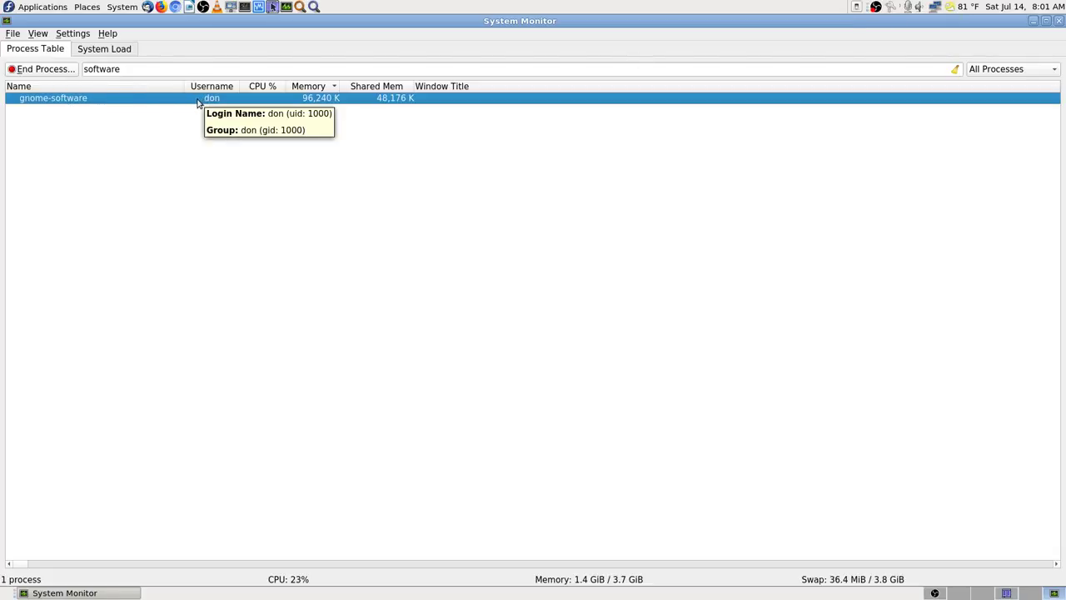
mouse_move(135, 103)
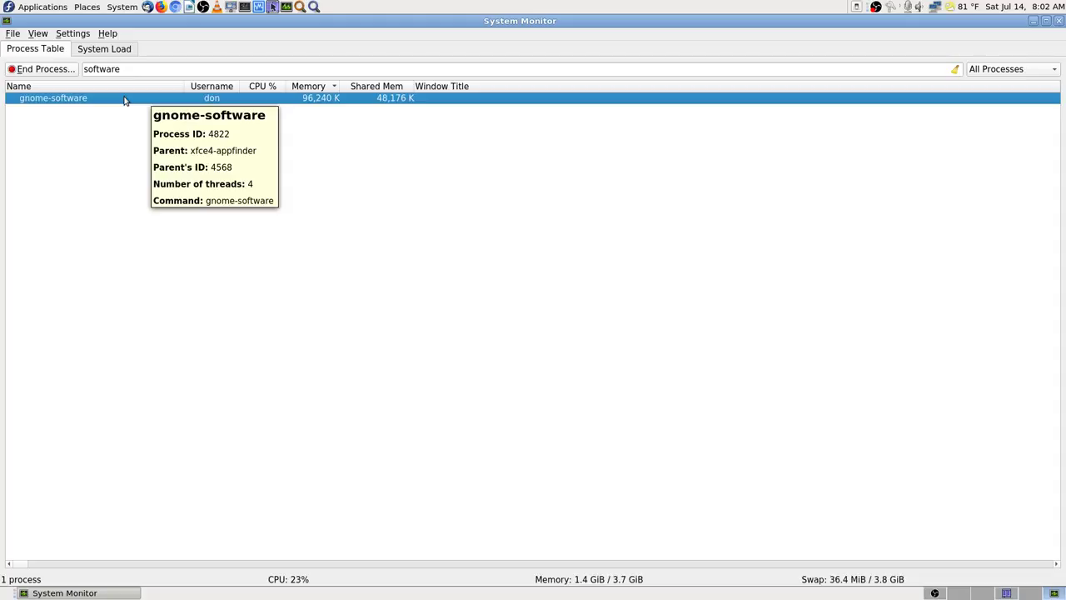
click(70, 73)
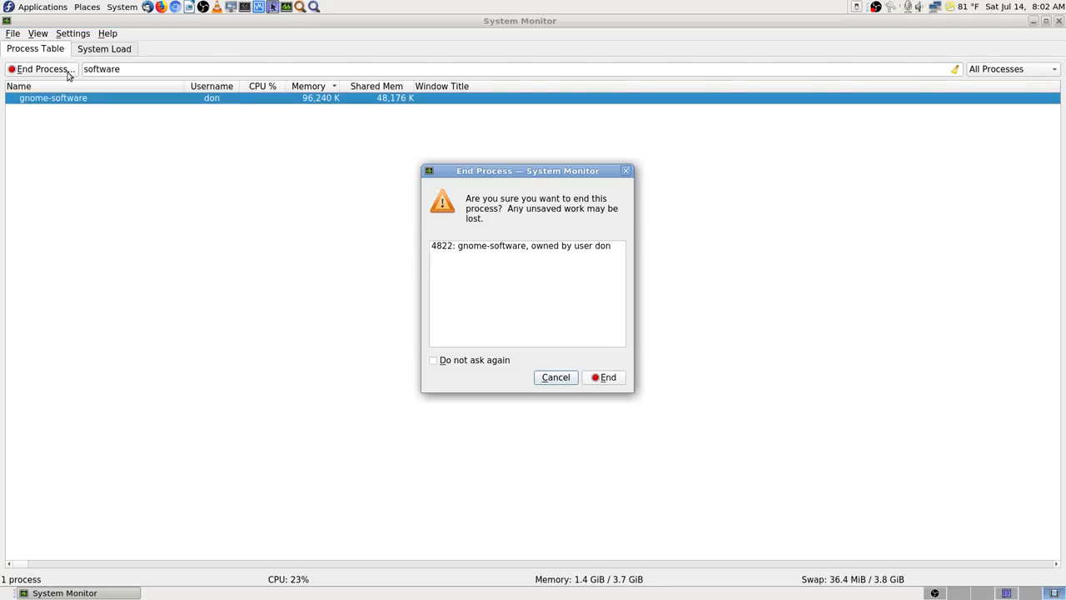
click(621, 382)
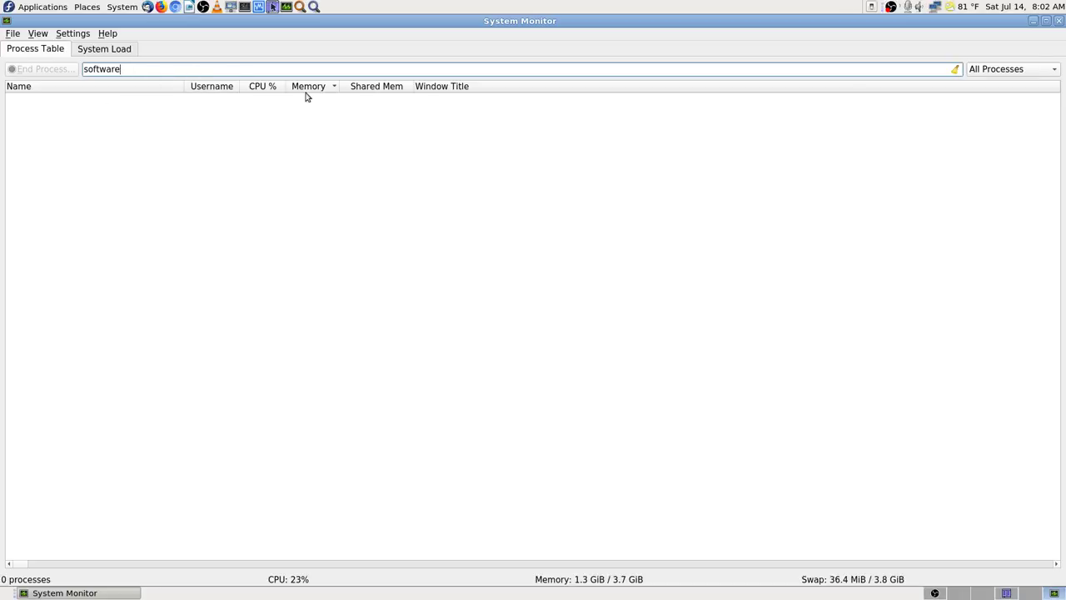
key(ctrl+a)
key(BackSpace)
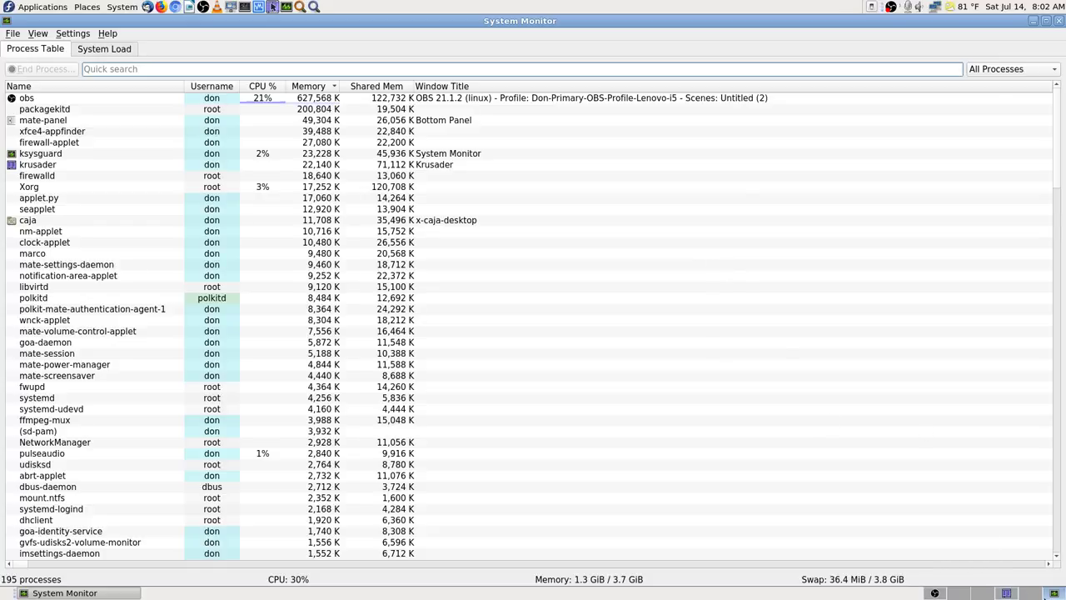
Step: Find dnfdragora in the Application Finder with "dnf" on an empty workspace, launch it and maximize its window
click(1033, 593)
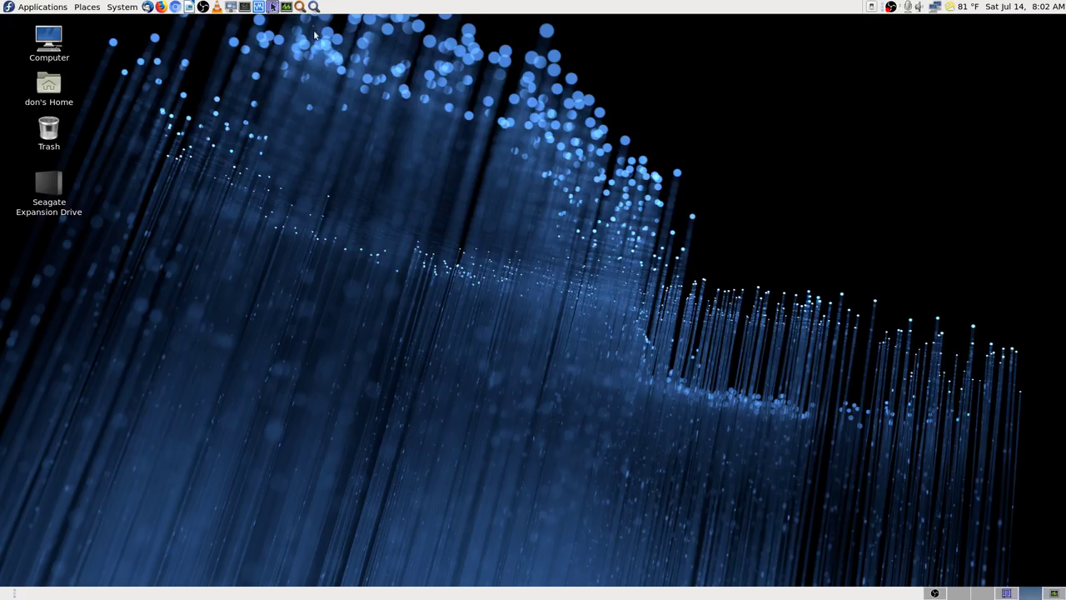
click(313, 6)
text(dnf)
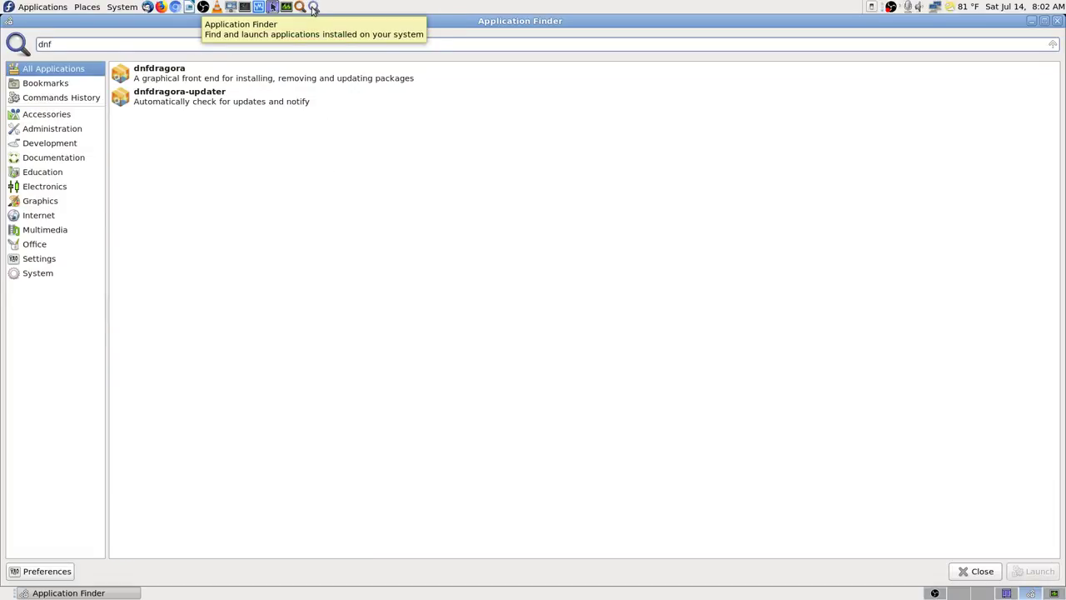
key(Down)
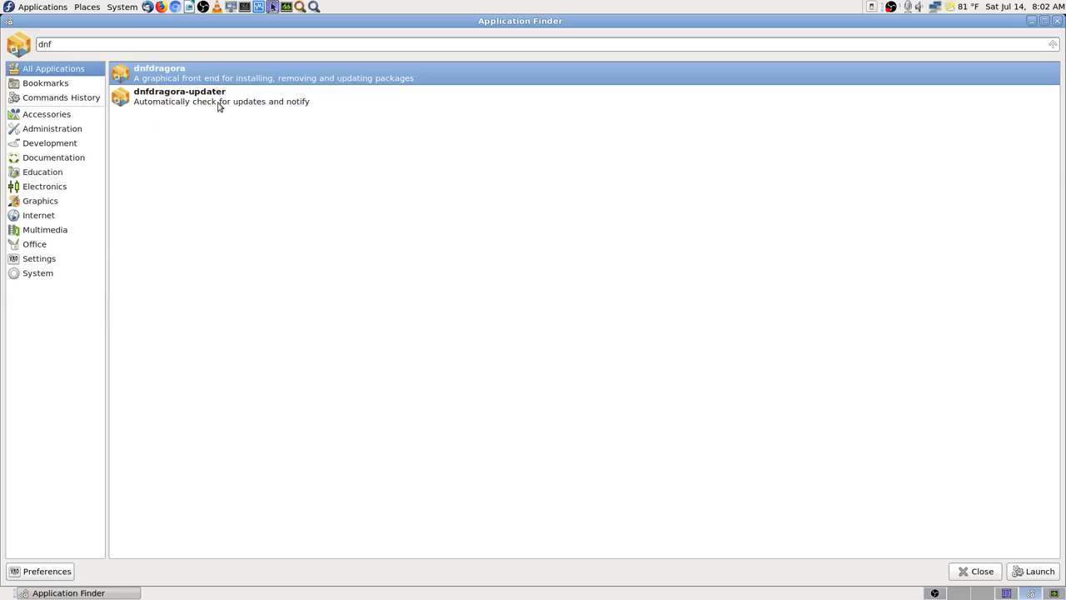
click(165, 101)
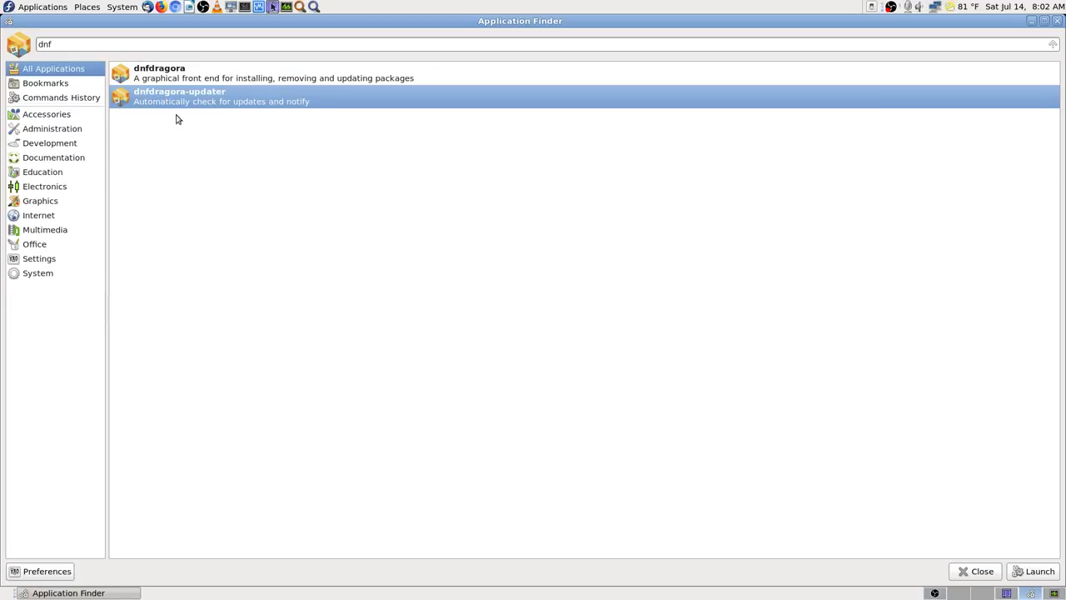
click(234, 77)
key(Return)
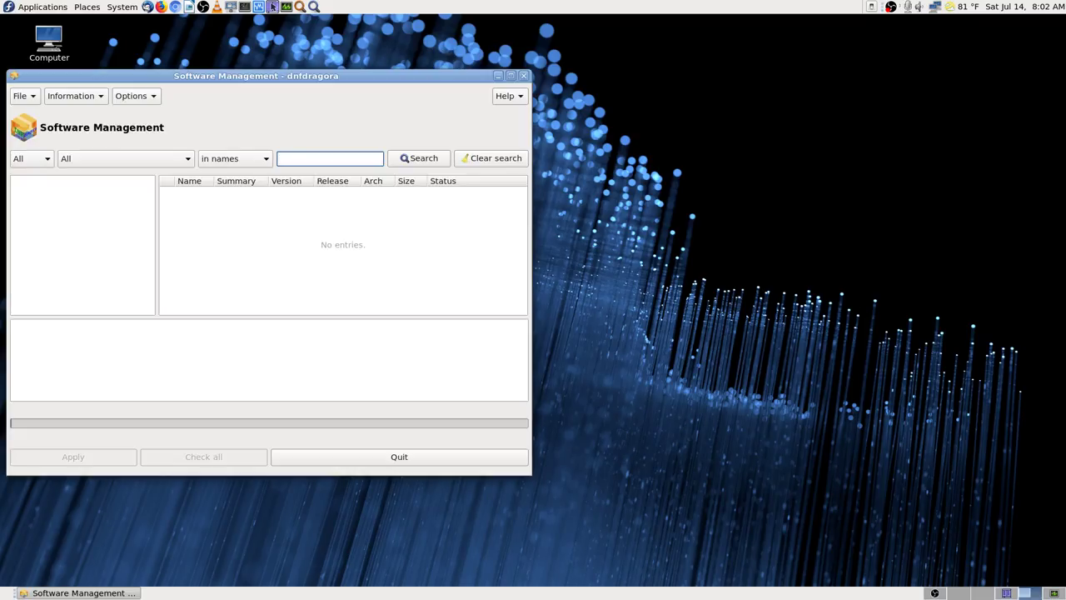
click(510, 76)
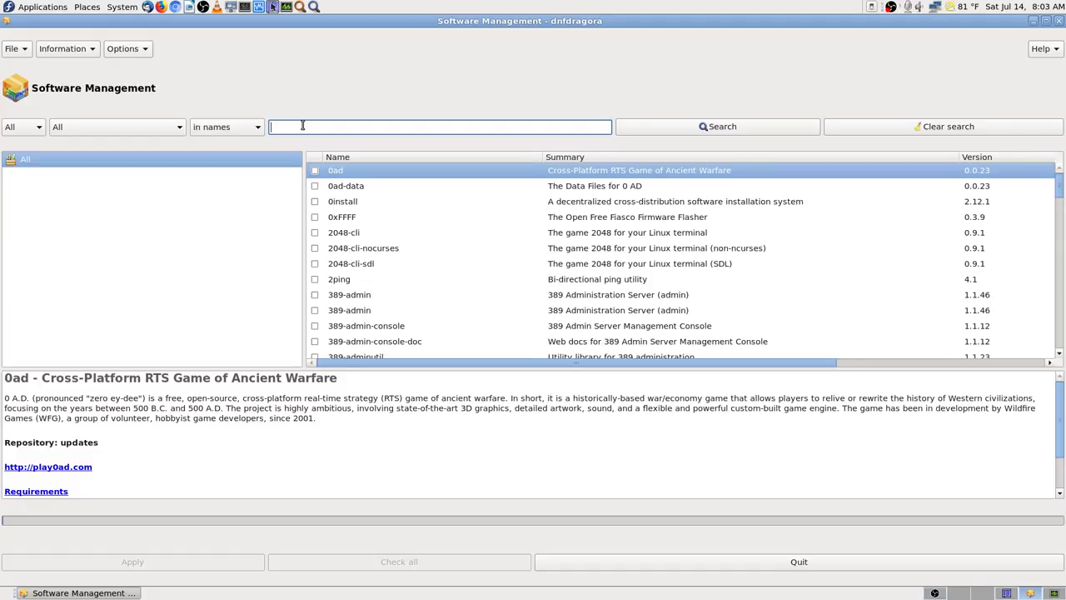
Step: Search the packages for "media writer" in names and in descriptions
text(media )
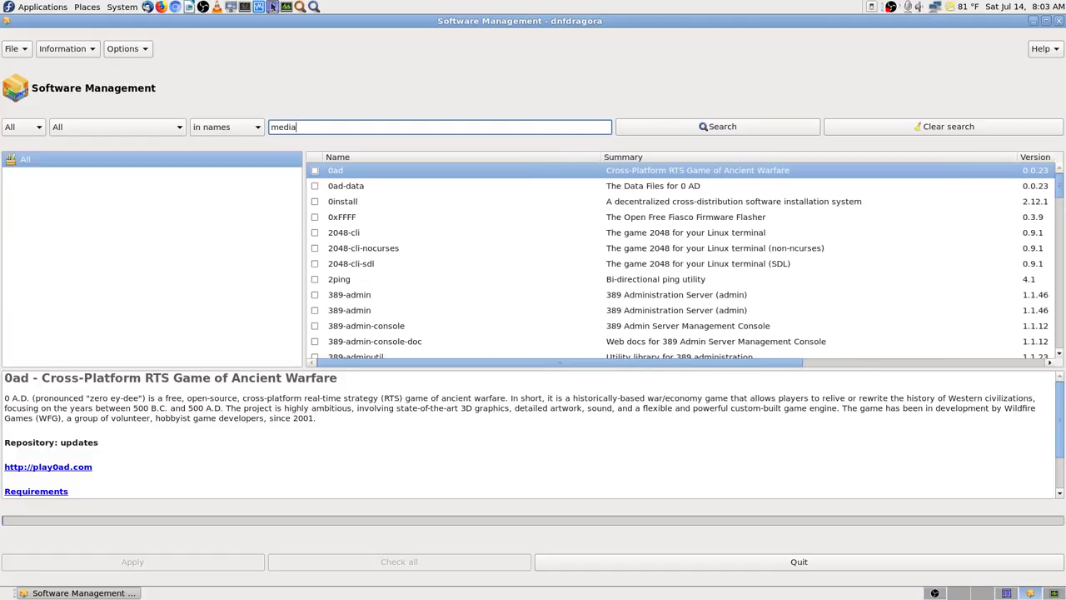
text(writer)
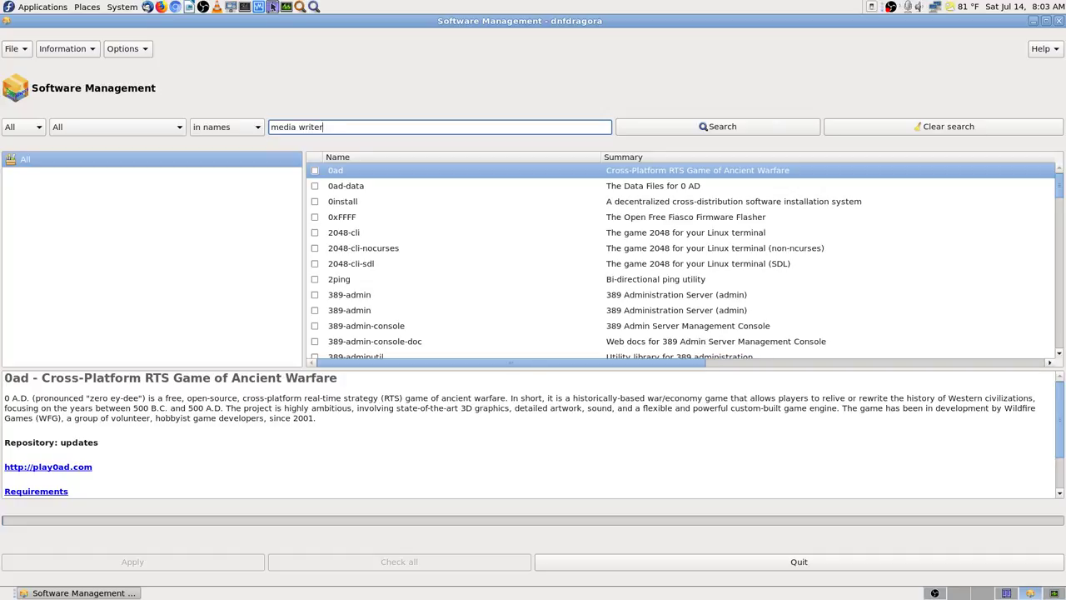
click(704, 126)
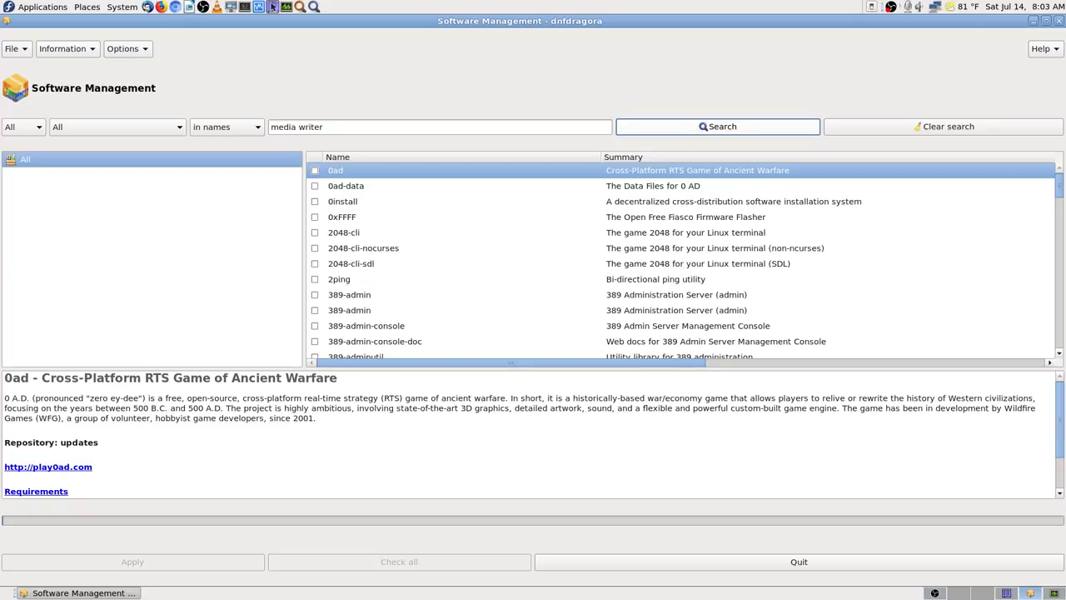
click(245, 130)
click(245, 146)
click(715, 127)
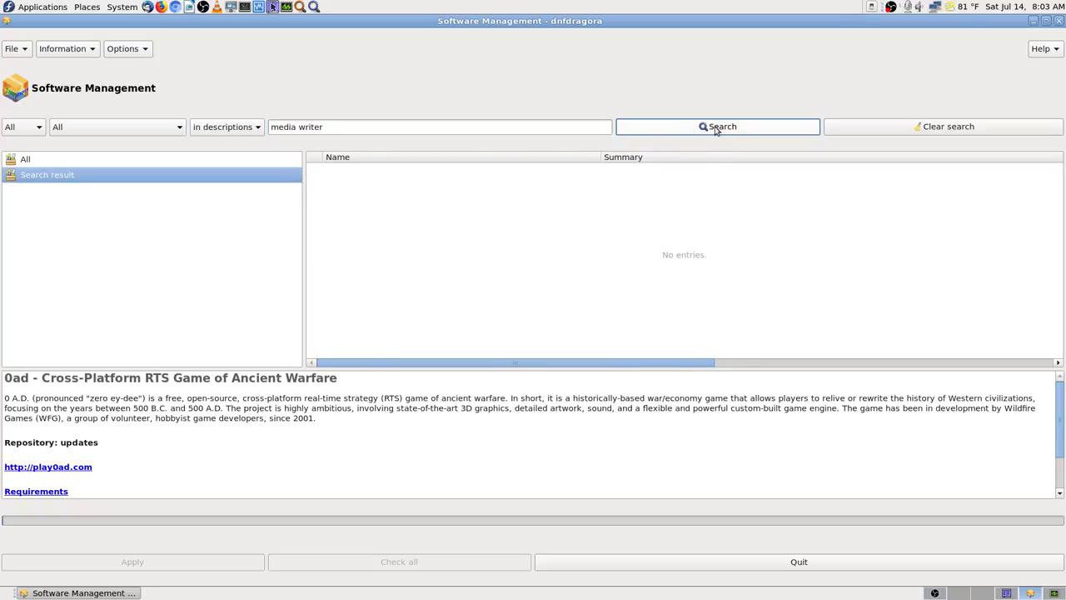
Step: Search for "media writer" in package summaries and inspect the details of the mingw64-mediawriter package
click(240, 129)
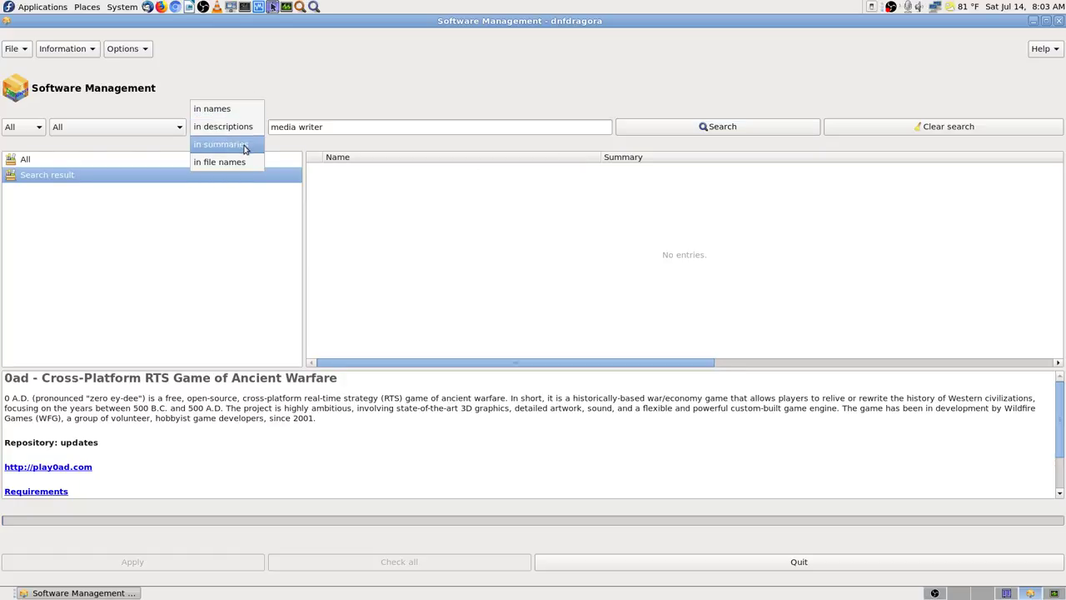
click(245, 146)
click(704, 129)
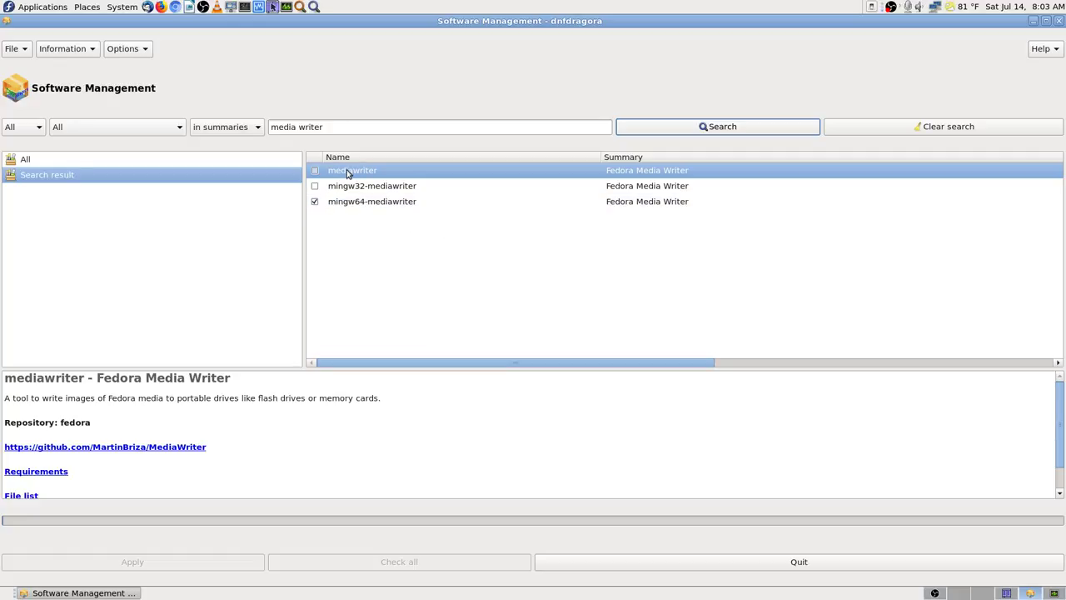
click(381, 203)
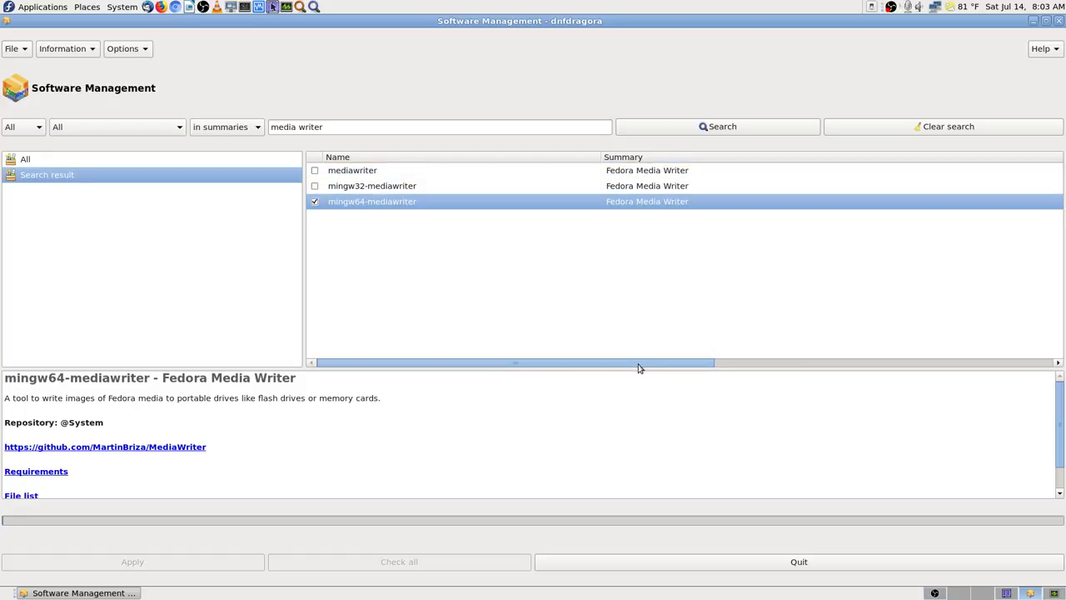
drag(638, 364, 1063, 389)
drag(733, 363, 391, 363)
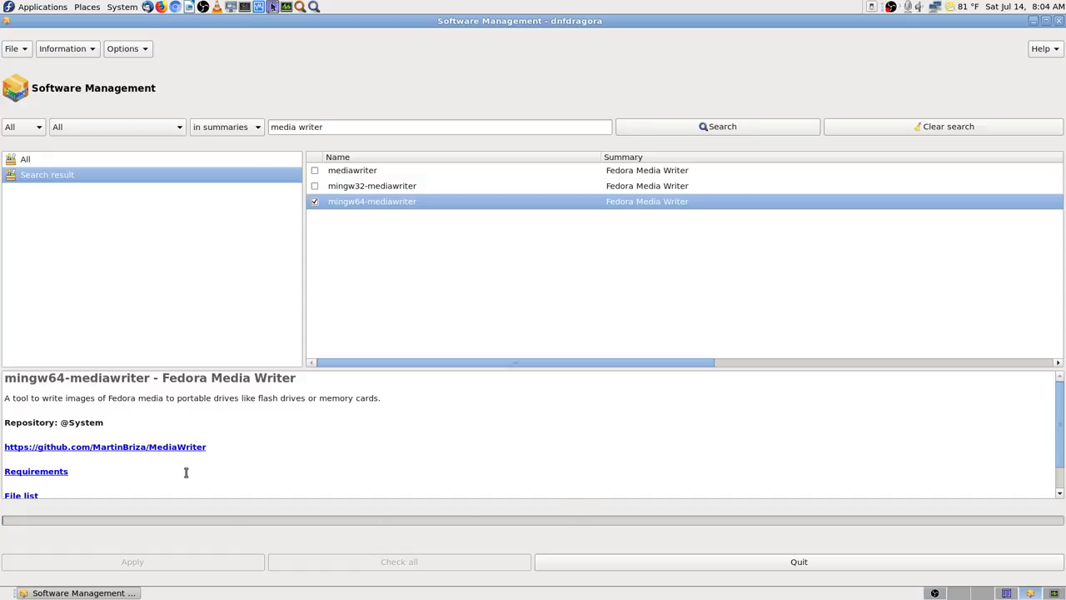
Step: Start Firefox on an empty workspace and switch back to the dnfdragora window
click(798, 561)
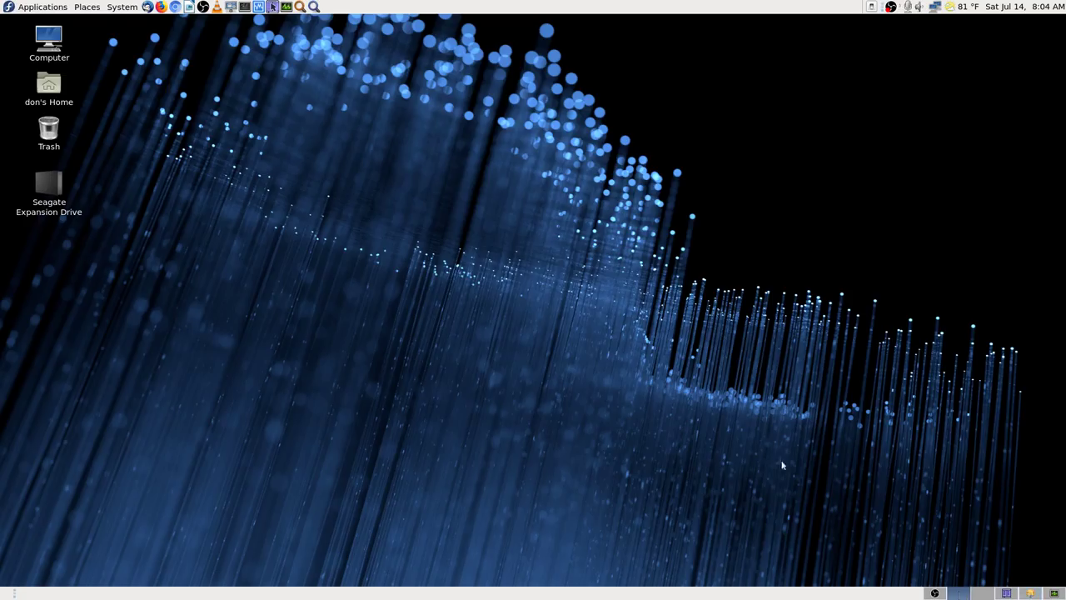
click(162, 8)
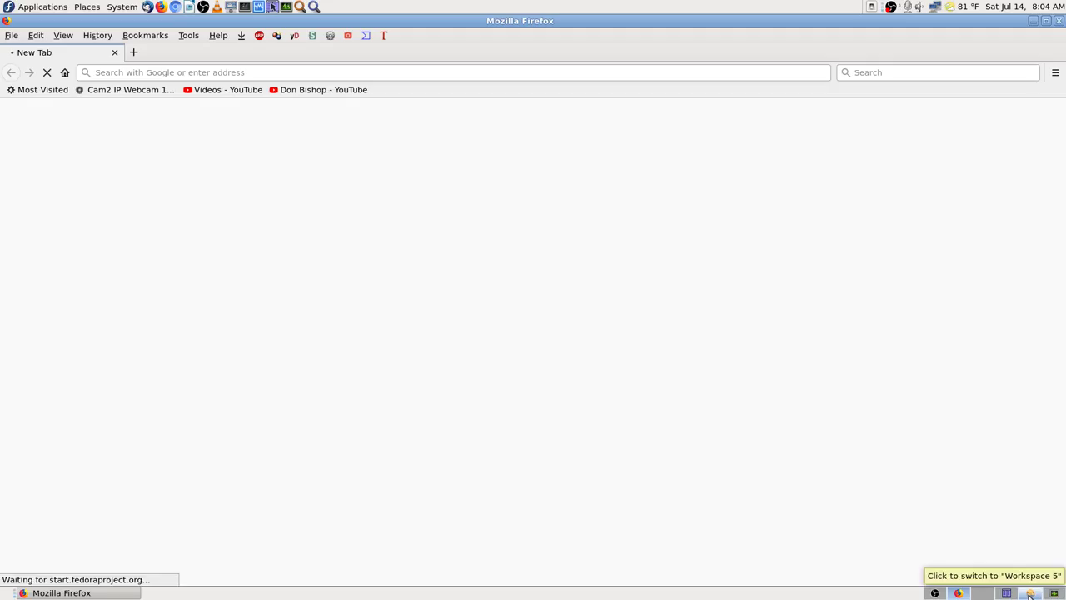
click(1030, 593)
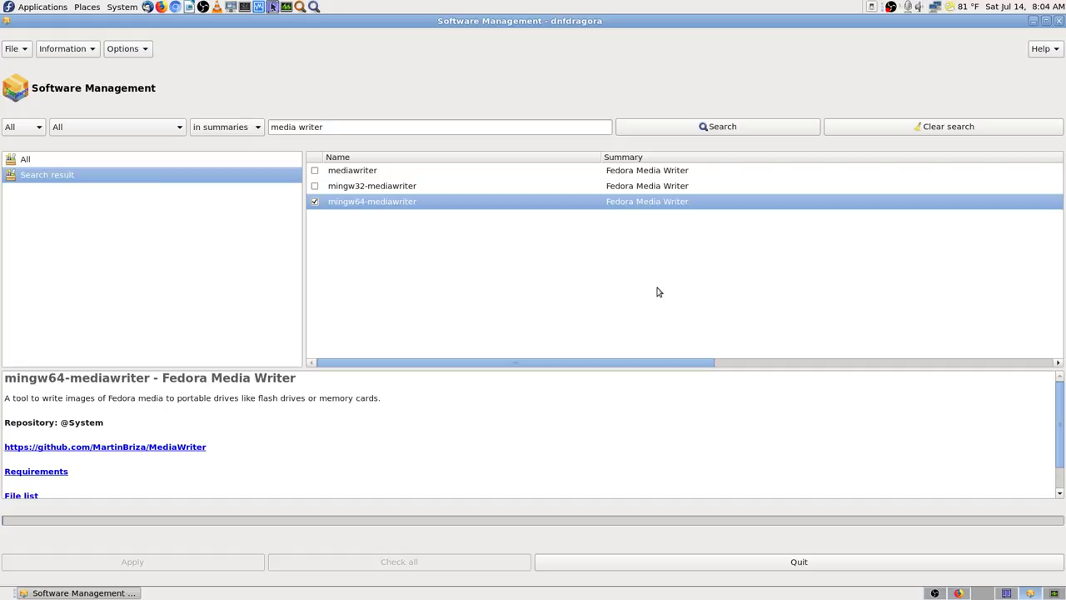
Step: Compare the mediawriter and mingw64-mediawriter packages and open the GitHub project page of mingw64-mediawriter
click(374, 170)
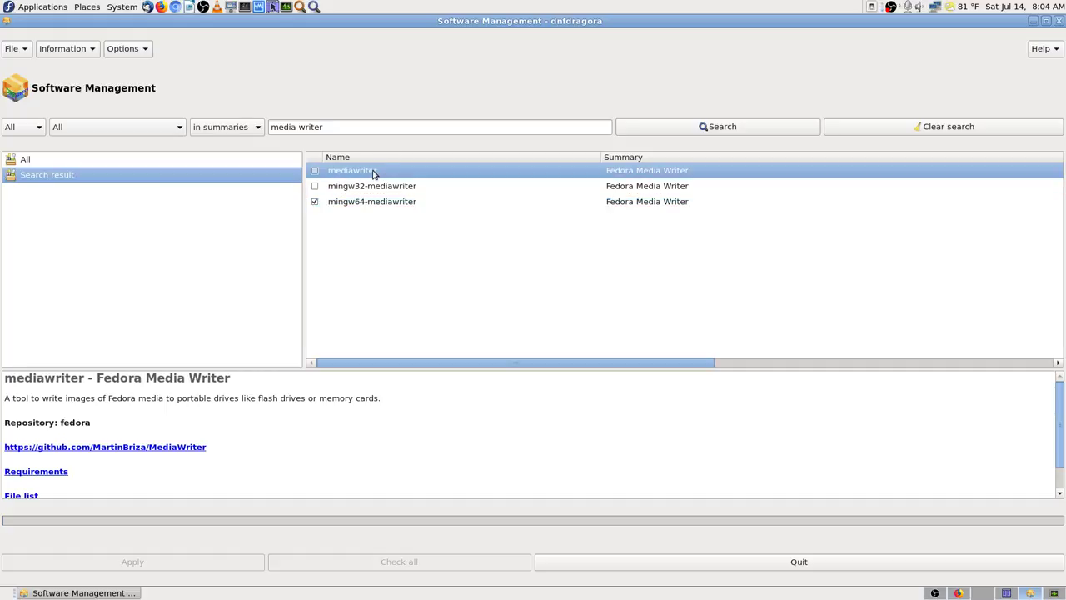
click(380, 202)
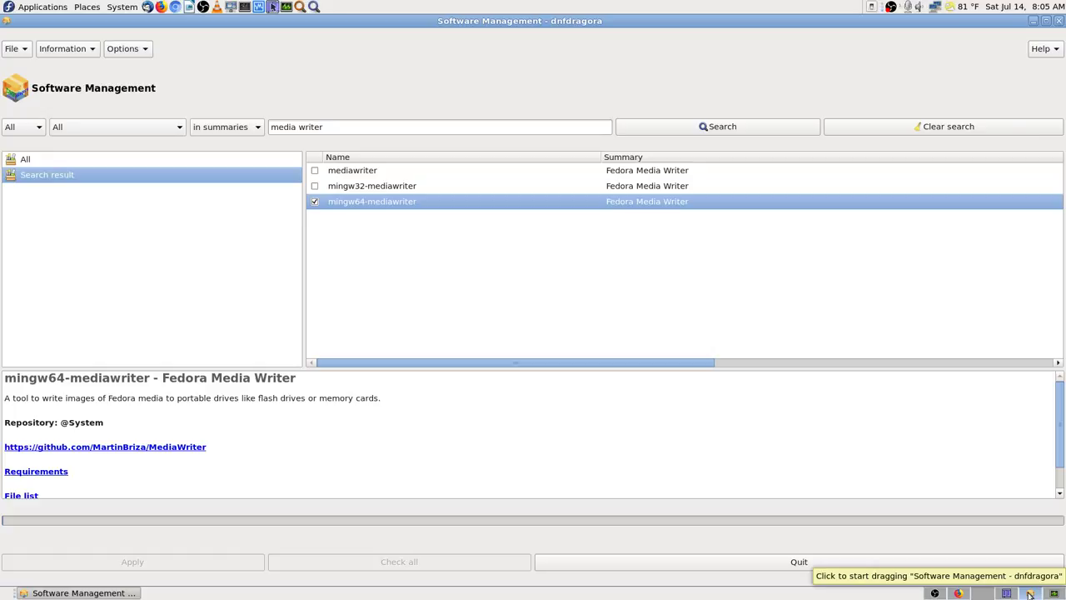
click(190, 448)
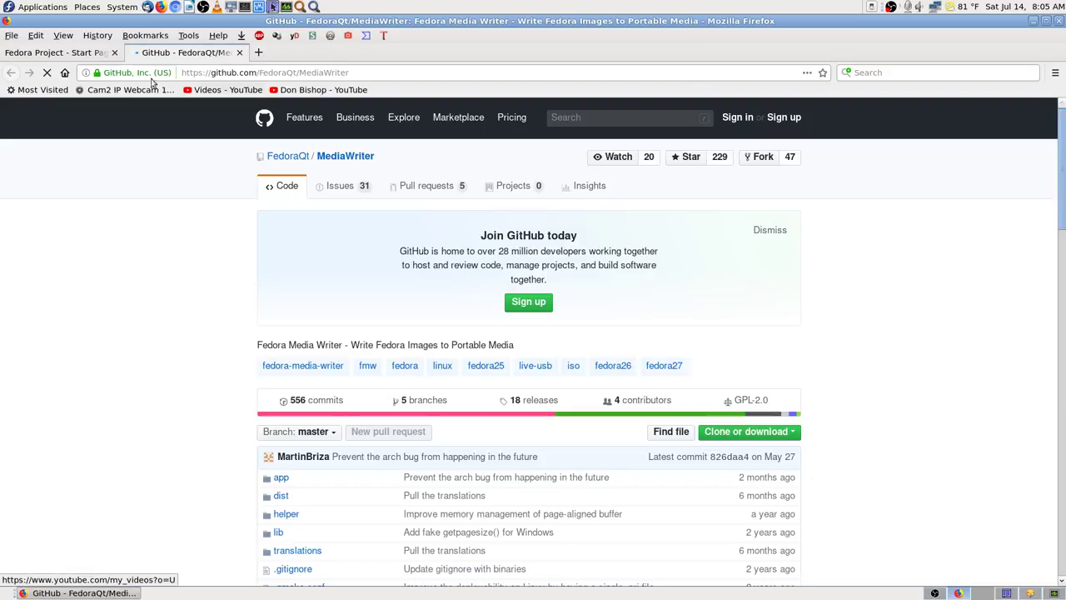
Step: Close the Fedora Project start page and hide the browser's bookmarks toolbar
click(98, 54)
click(114, 52)
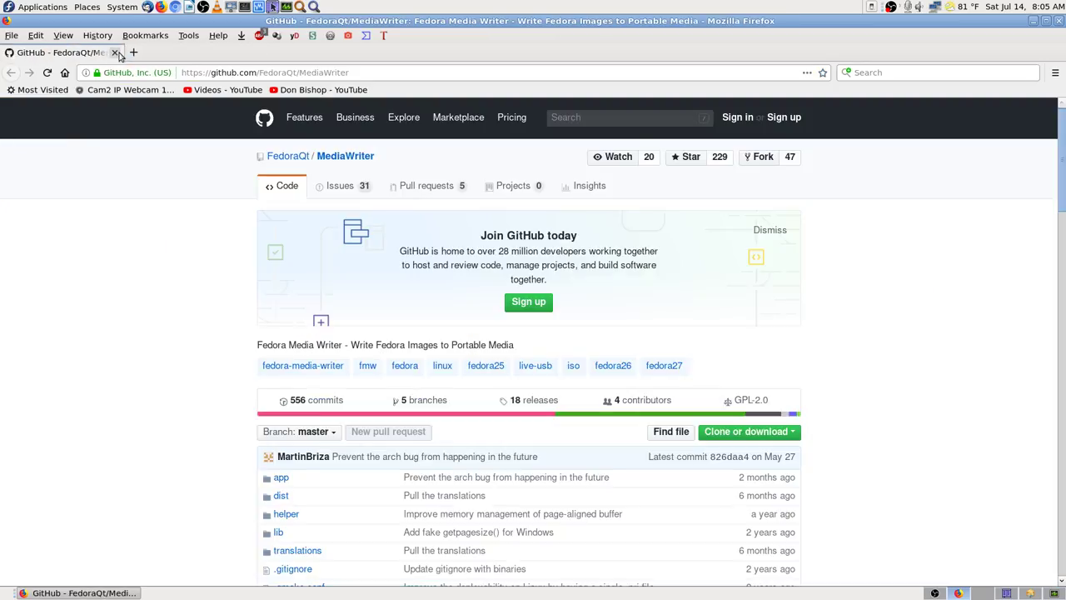
right_click(450, 47)
click(503, 117)
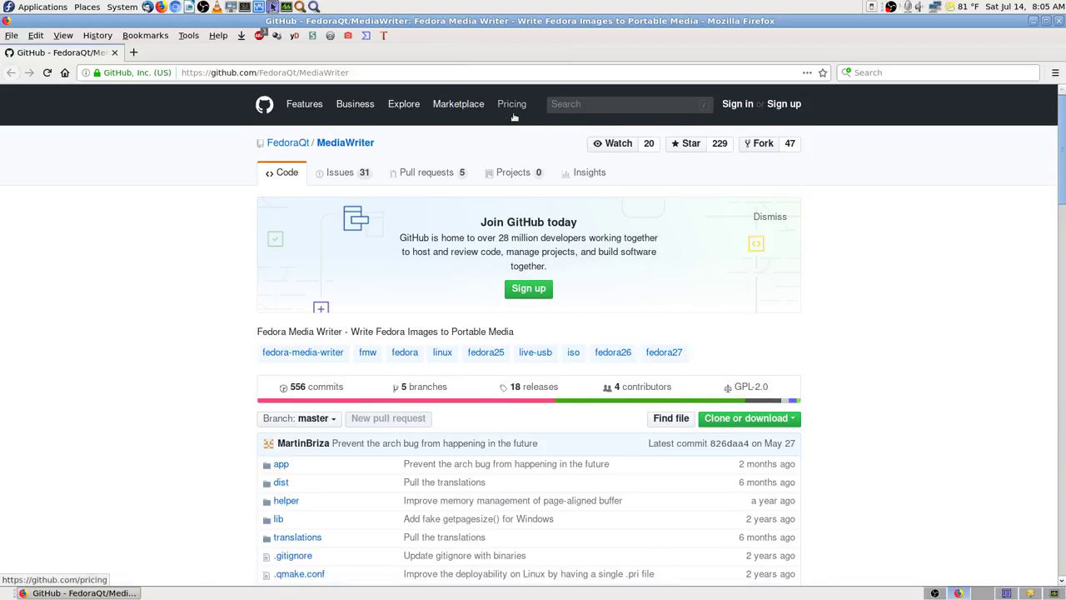
Step: Read the FedoraQt/MediaWriter GitHub page down to the README's description of Fedora Media Writer, rechecking the package in dnfdragora
scroll(184, 378, down, 2)
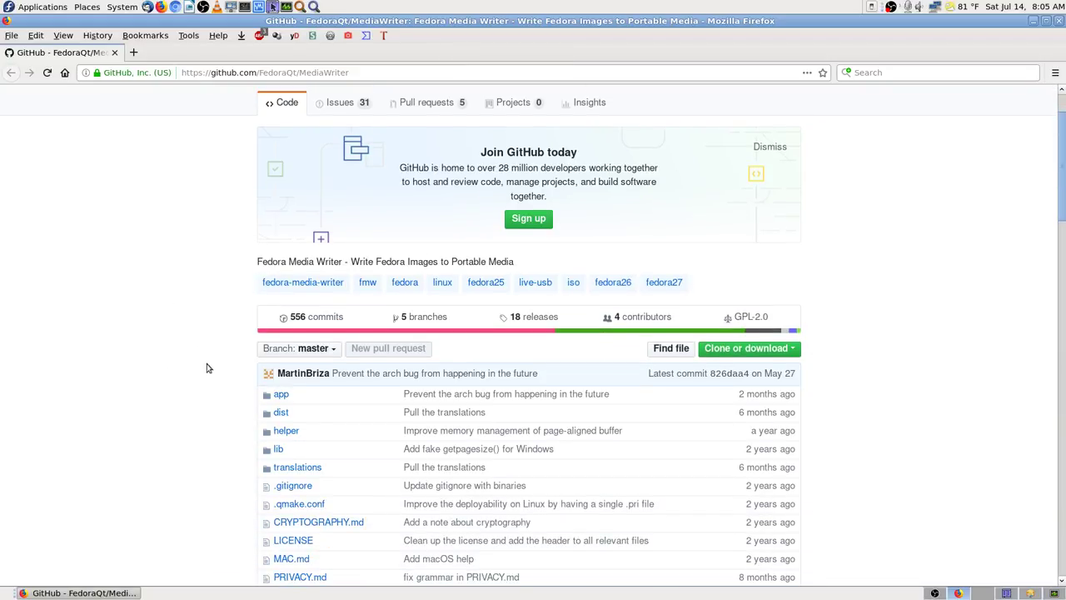
click(1026, 594)
click(404, 209)
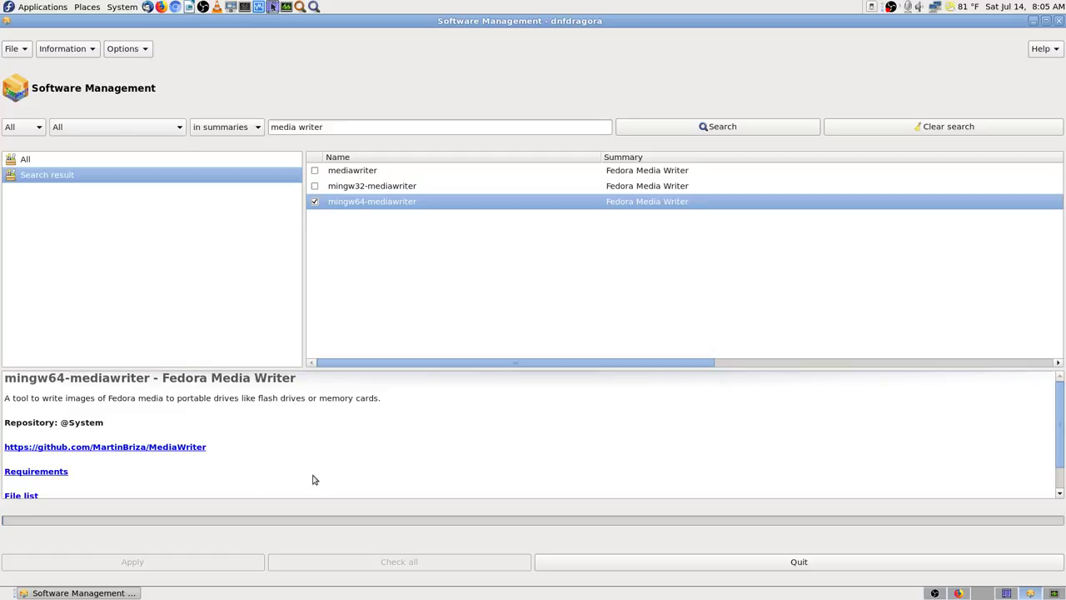
click(959, 593)
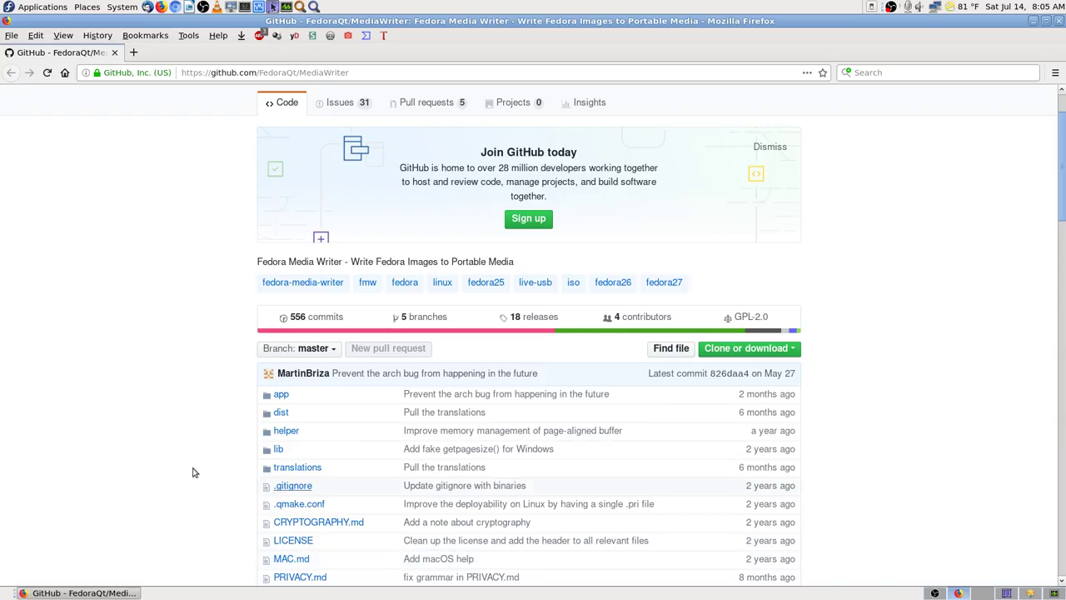
scroll(159, 416, down, 3)
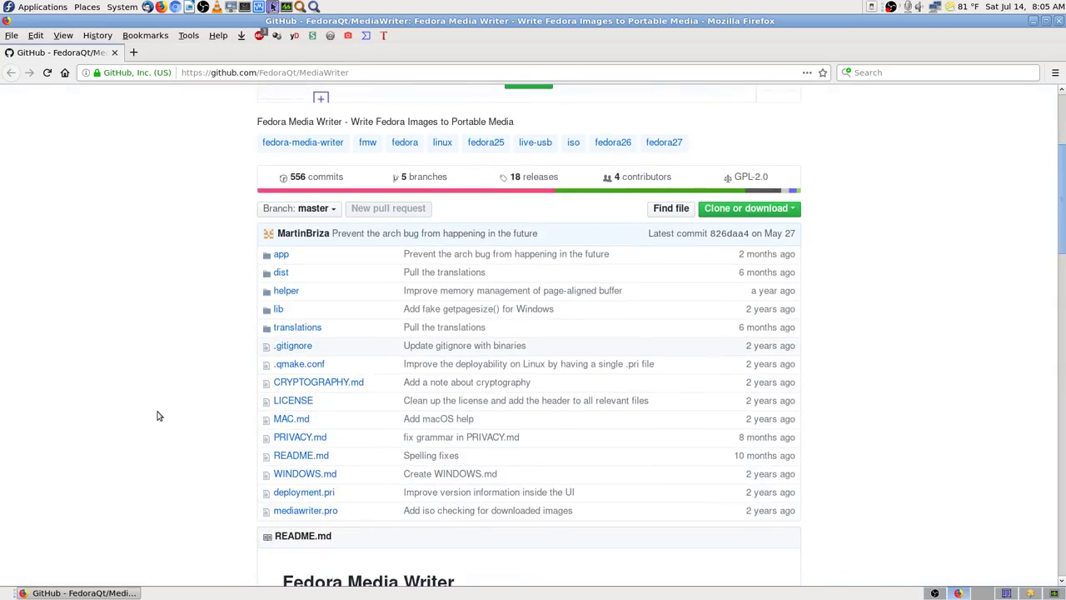
scroll(158, 416, down, 10)
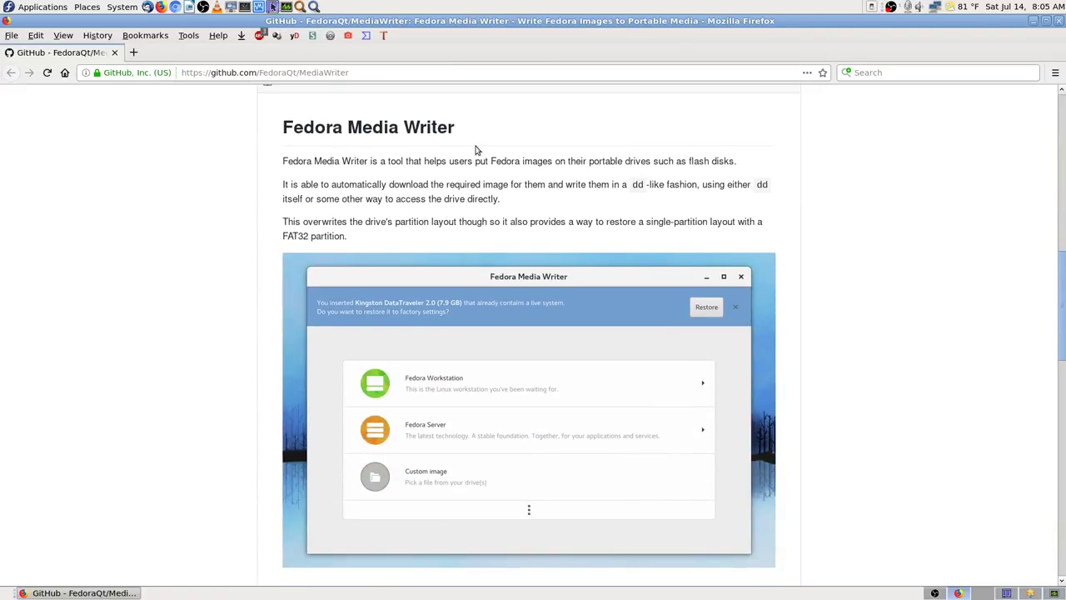
Step: Search the installed applications for "media write" in the Application Finder and clear the search text
click(313, 8)
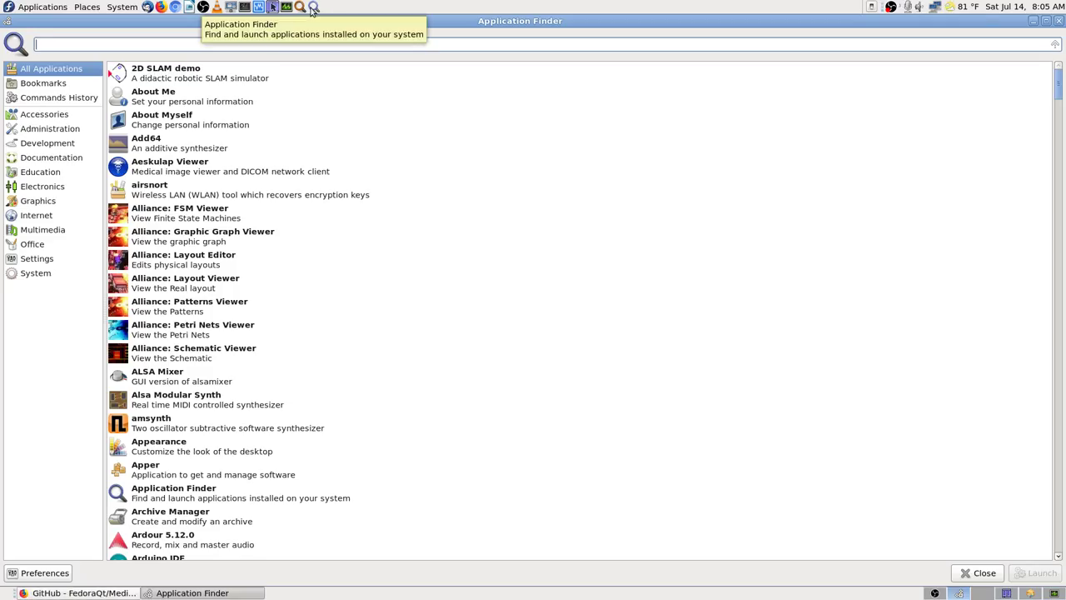
text(media)
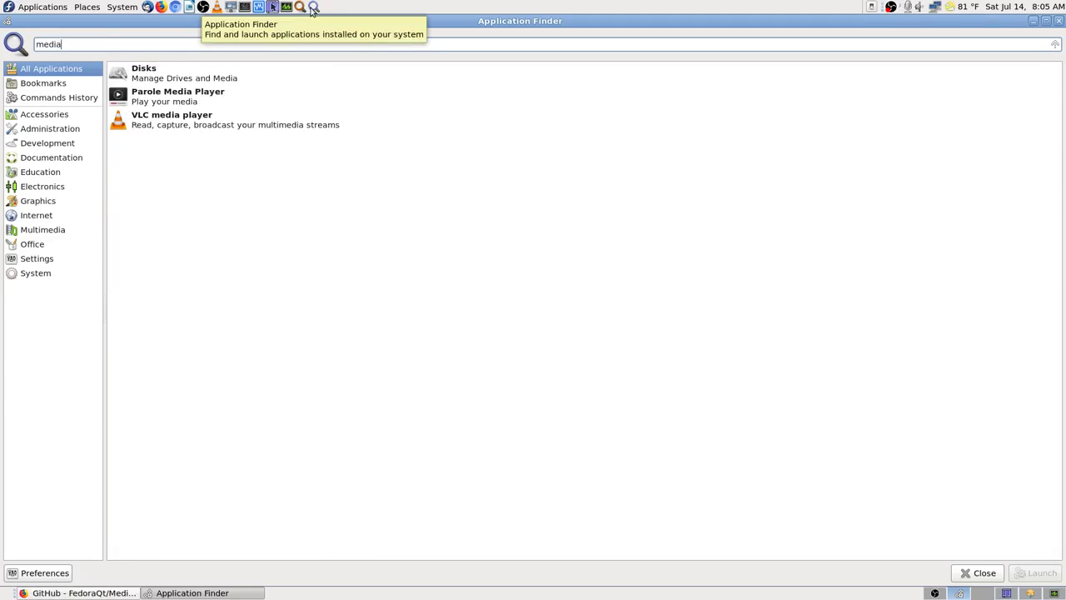
text( writ)
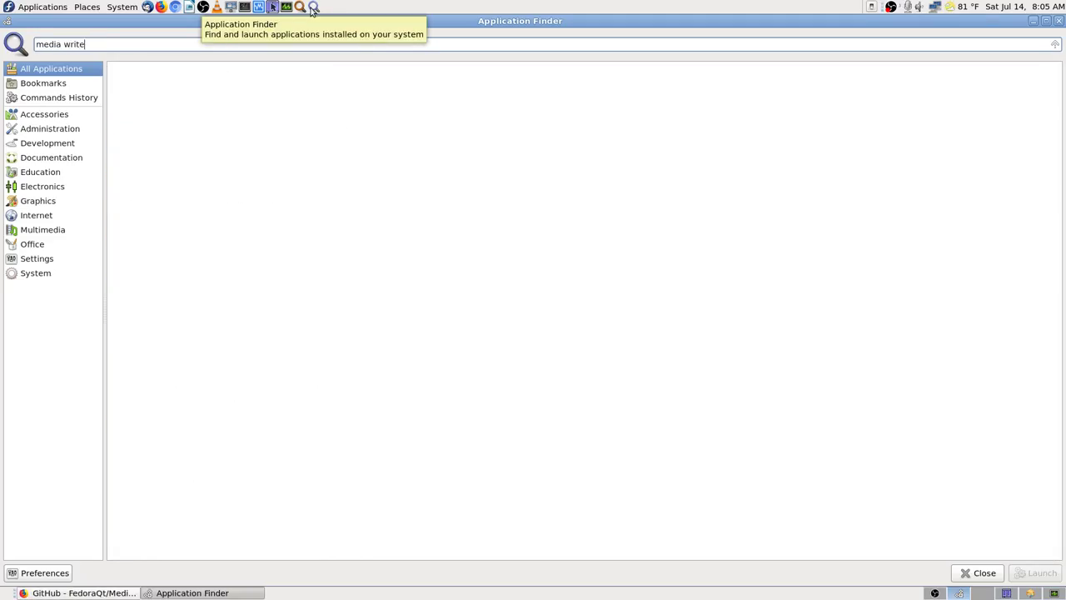
text(e)
key(BackSpace)
key(BackSpace)
key(BackSpace)
key(BackSpace)
key(BackSpace)
key(BackSpace)
key(BackSpace)
key(BackSpace)
key(BackSpace)
key(BackSpace)
key(BackSpace)
Step: Search the installed applications for "fedora"
text(fefor)
key(BackSpace)
key(BackSpace)
key(BackSpace)
key(BackSpace)
key(BackSpace)
text(fedoar)
key(BackSpace)
key(BackSpace)
text(ra)
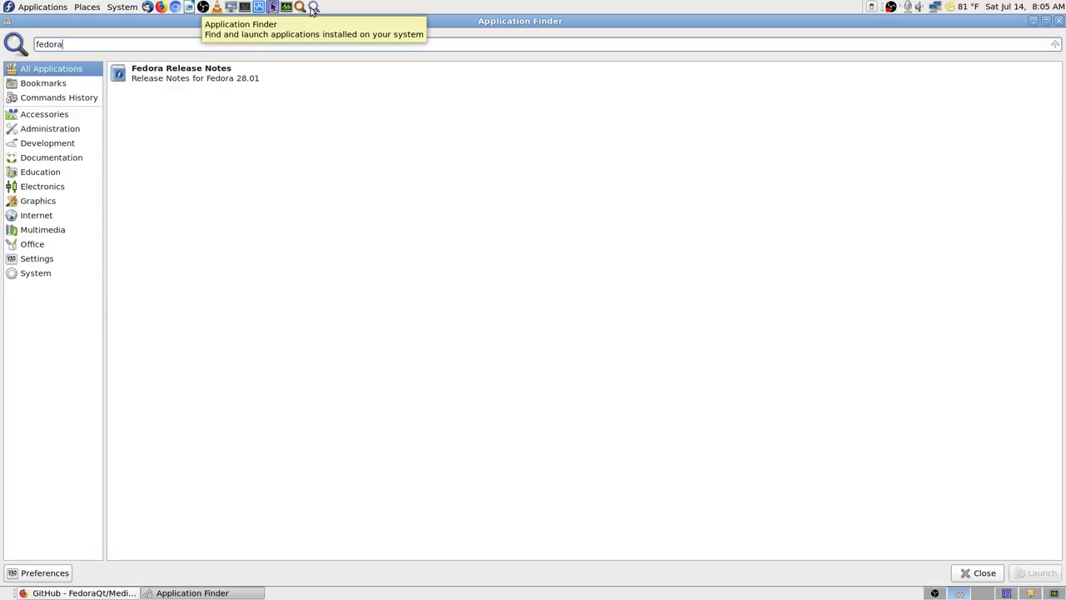
Step: Search the installed applications for "media" again, close the Application Finder and switch back to dnfdragora
key(BackSpace)
key(BackSpace)
key(BackSpace)
key(BackSpace)
key(BackSpace)
text(media wr)
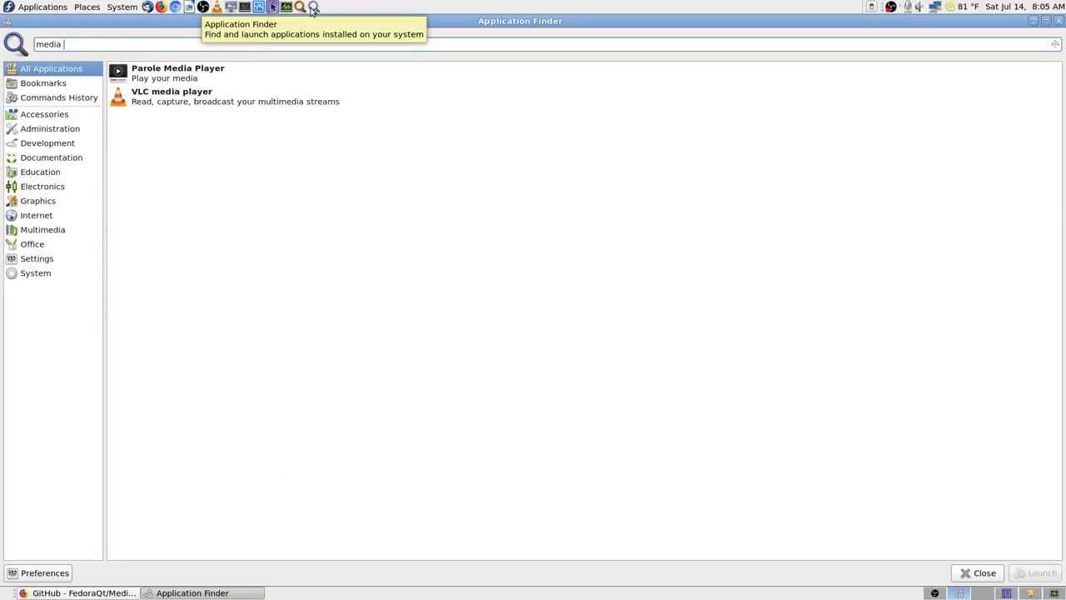
key(BackSpace)
key(BackSpace)
key(BackSpace)
key(BackSpace)
key(BackSpace)
key(BackSpace)
key(BackSpace)
key(BackSpace)
key(BackSpace)
key(BackSpace)
key(BackSpace)
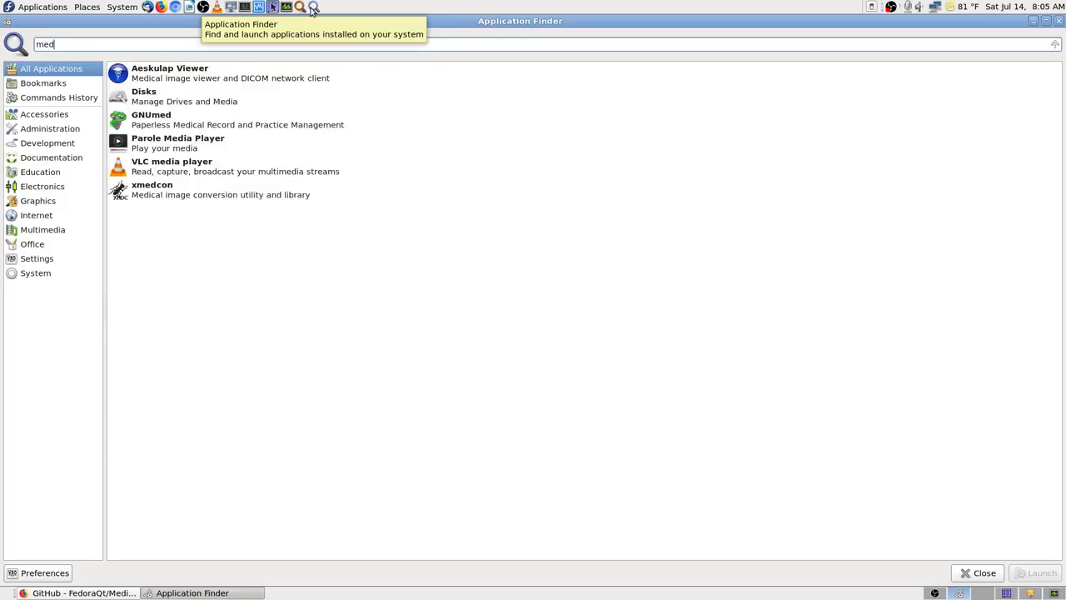
key(Escape)
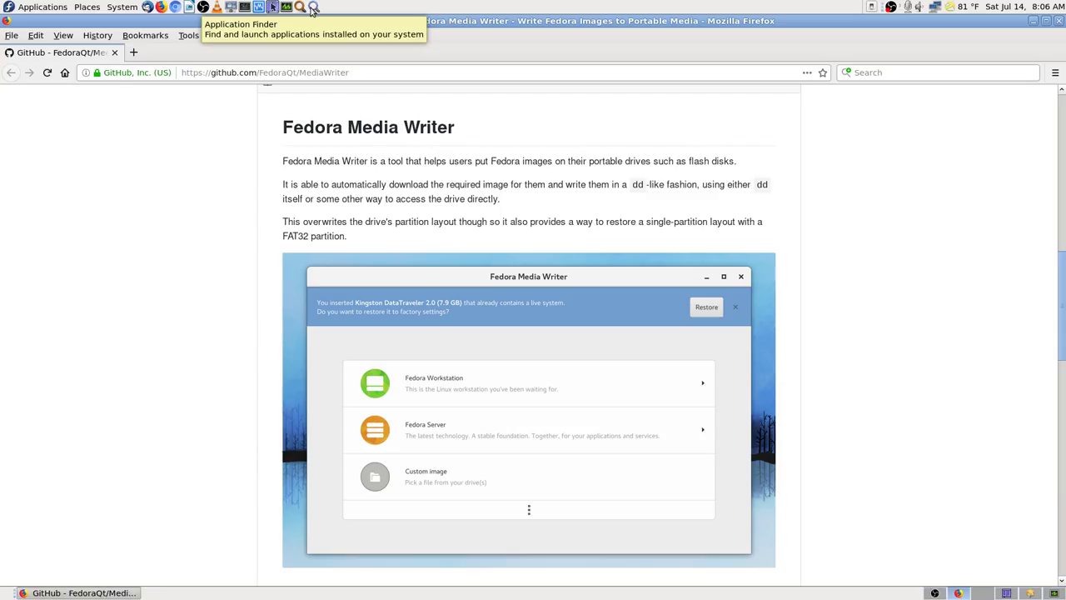
click(1025, 595)
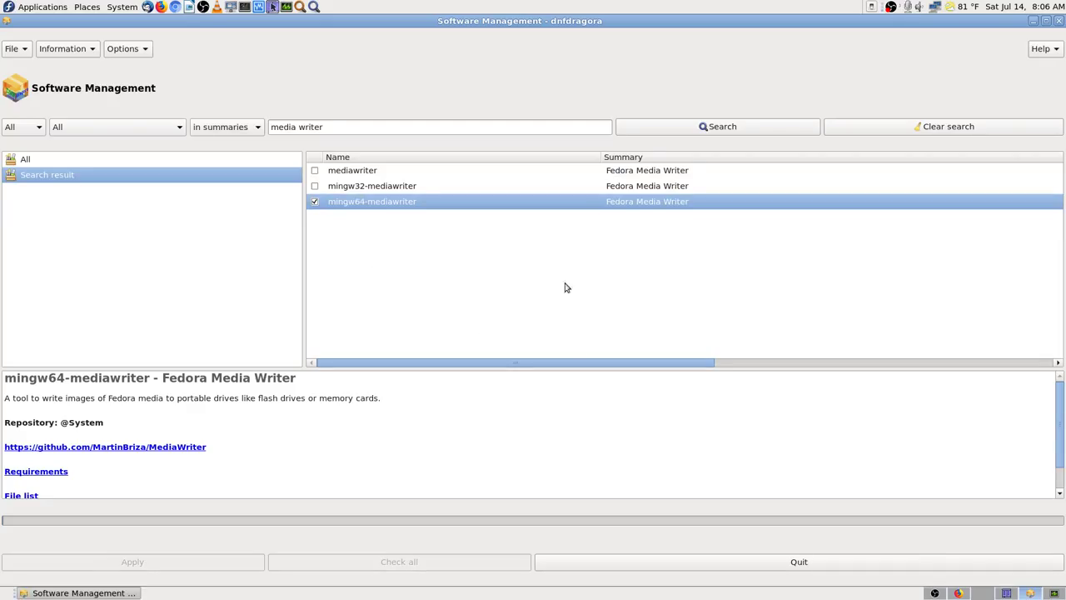
Step: Read the Troubleshooting and Building sections of the MediaWriter GitHub page in Firefox, and return to dnfdragora
click(965, 593)
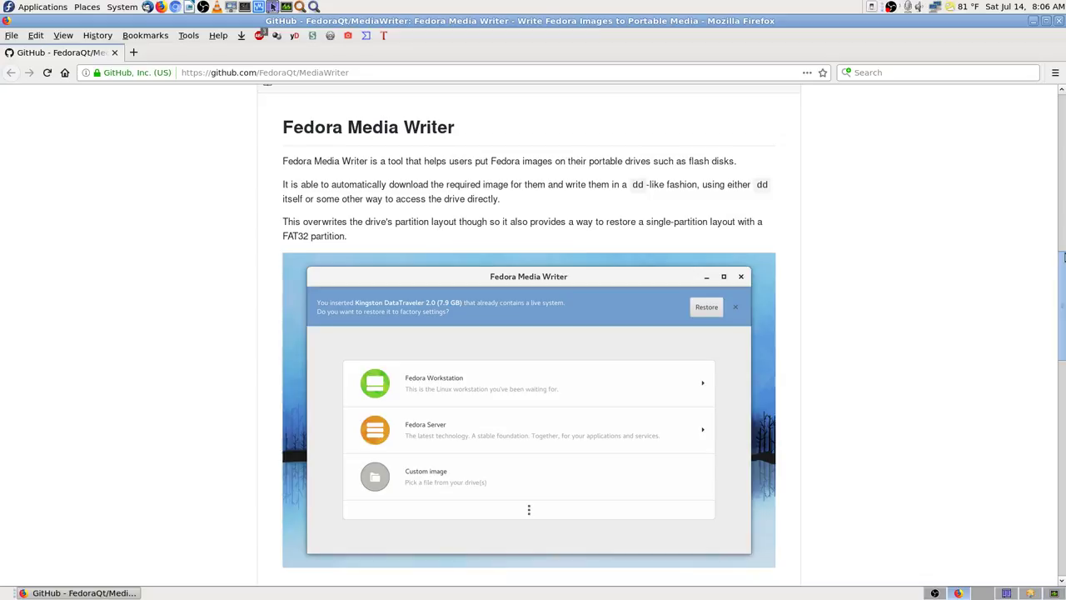
drag(1060, 279, 1063, 394)
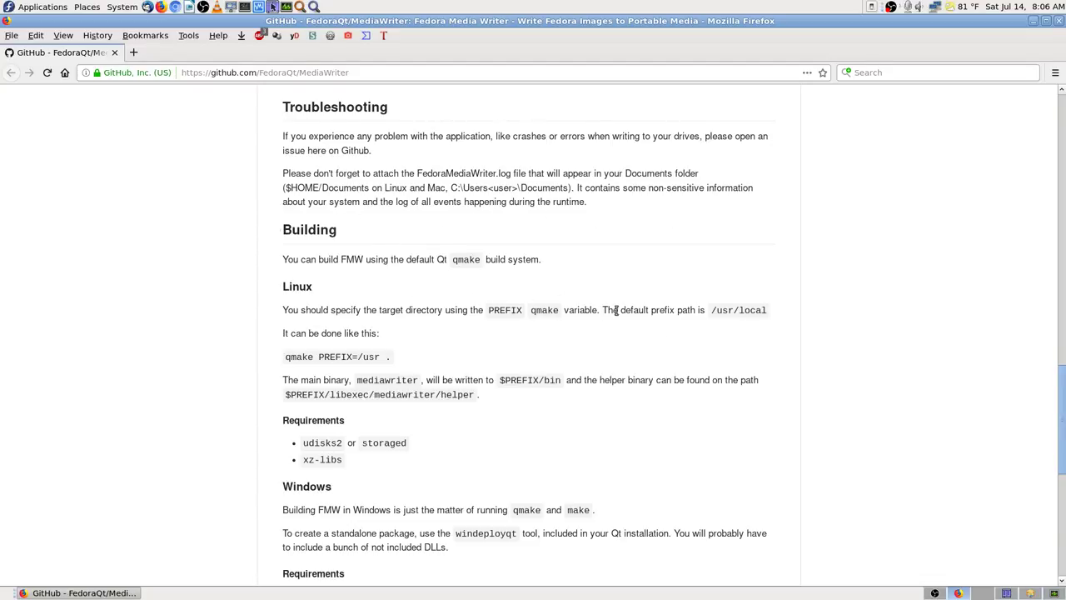
click(1051, 593)
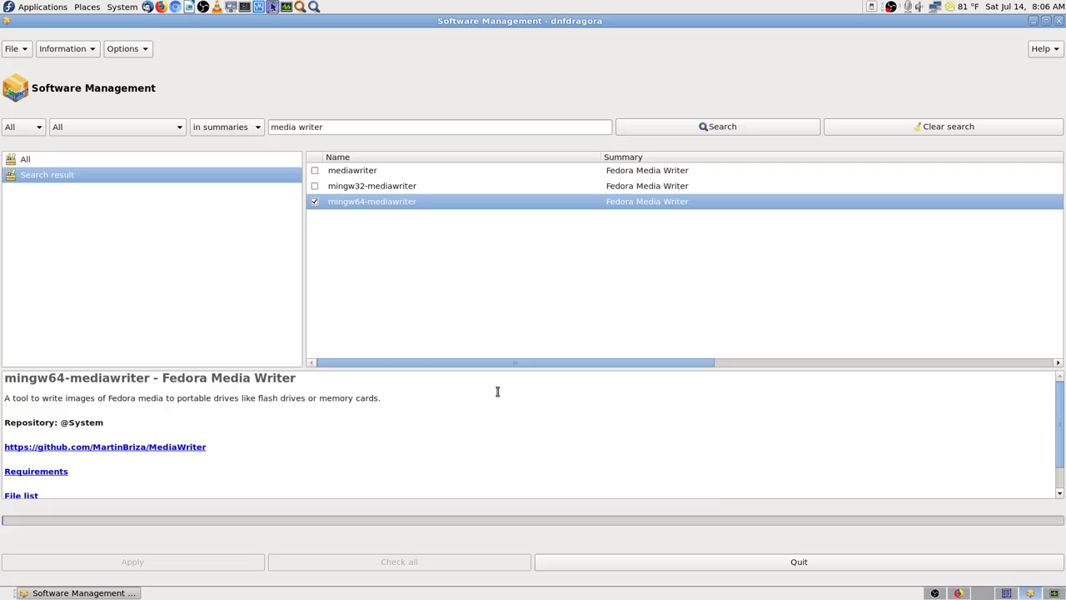
Step: Request removal of the mingw64-mediawriter package and save a screenshot of the transaction's dependency list
click(315, 202)
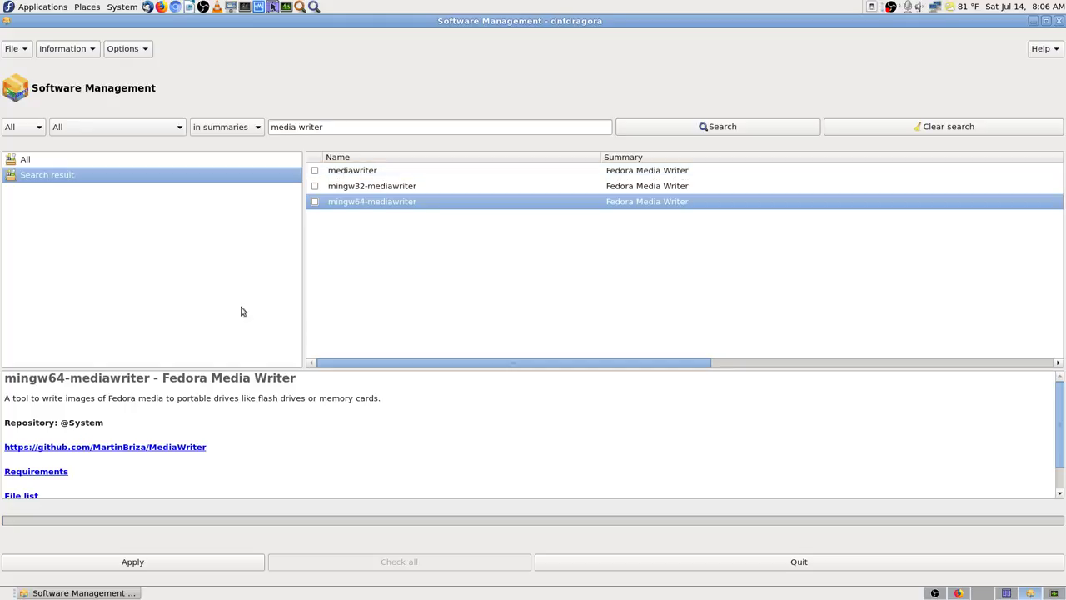
click(184, 564)
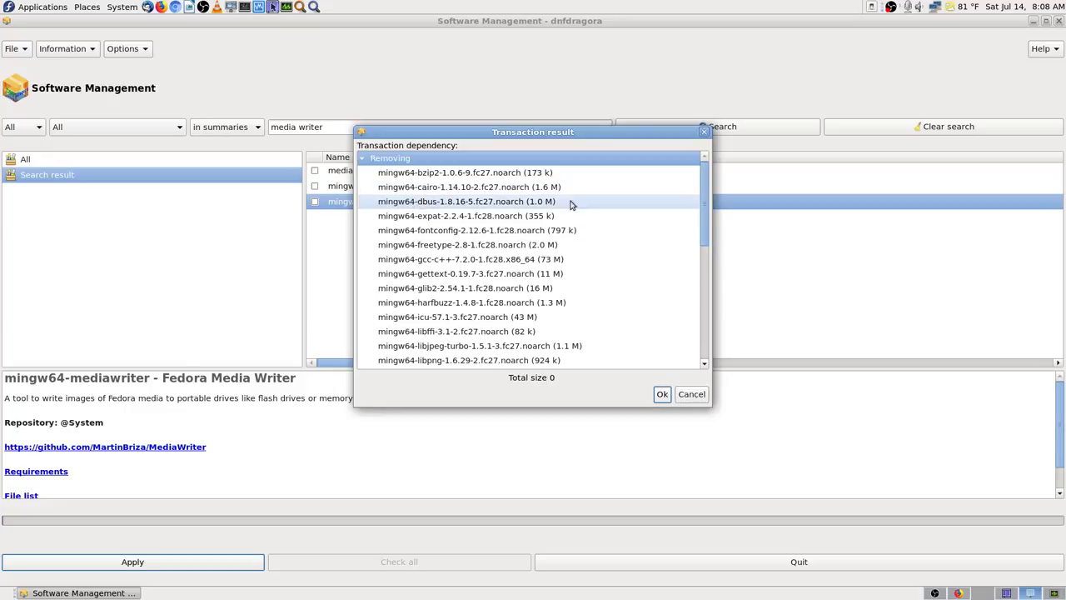
drag(701, 204, 705, 155)
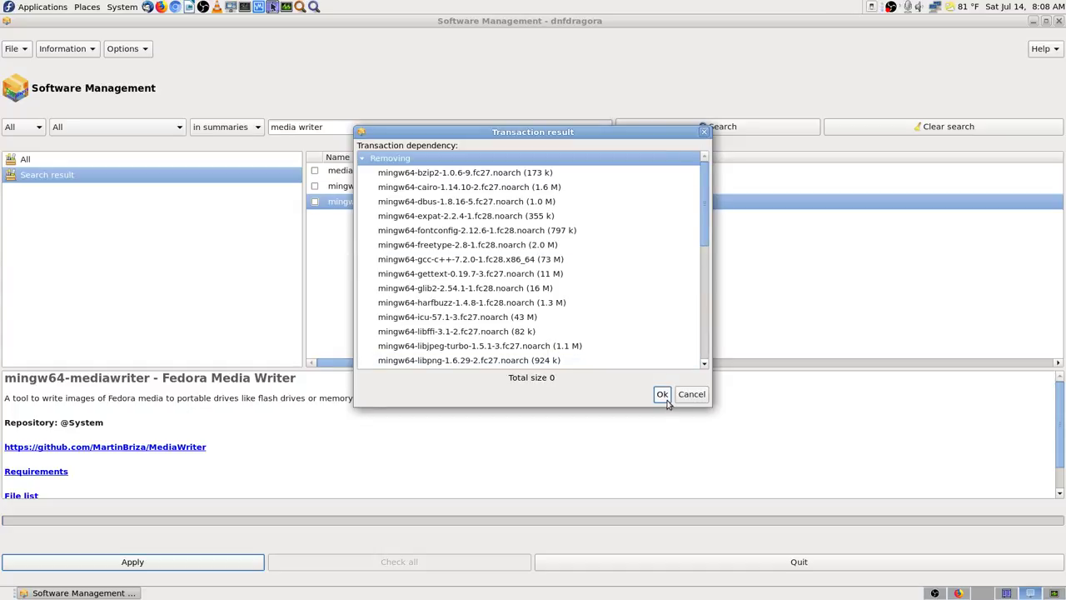
key(Print)
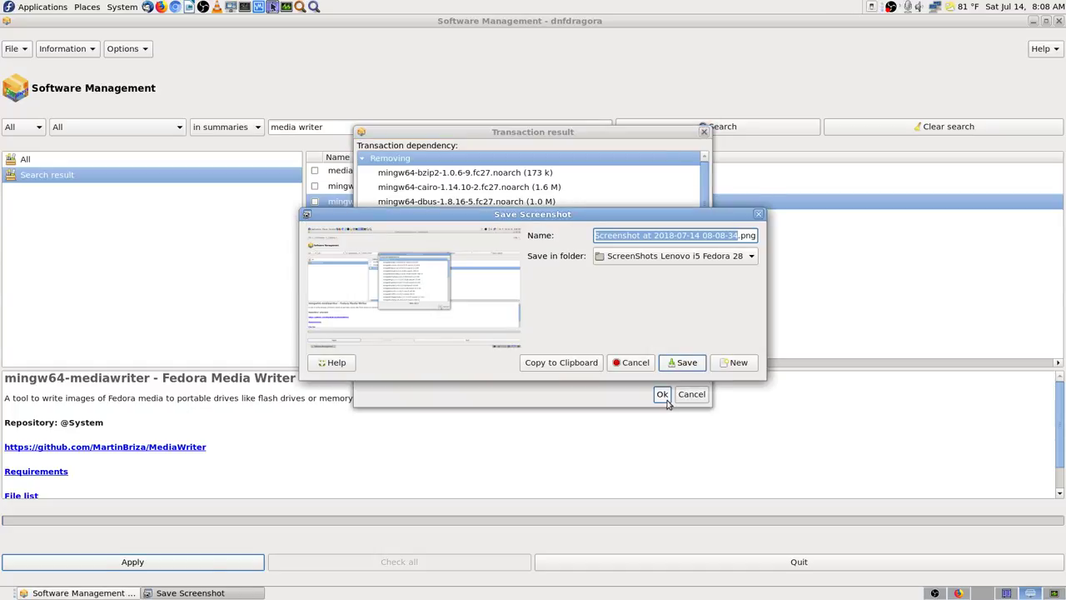
key(Return)
Step: Confirm the removal transaction and authenticate with the root password
click(663, 397)
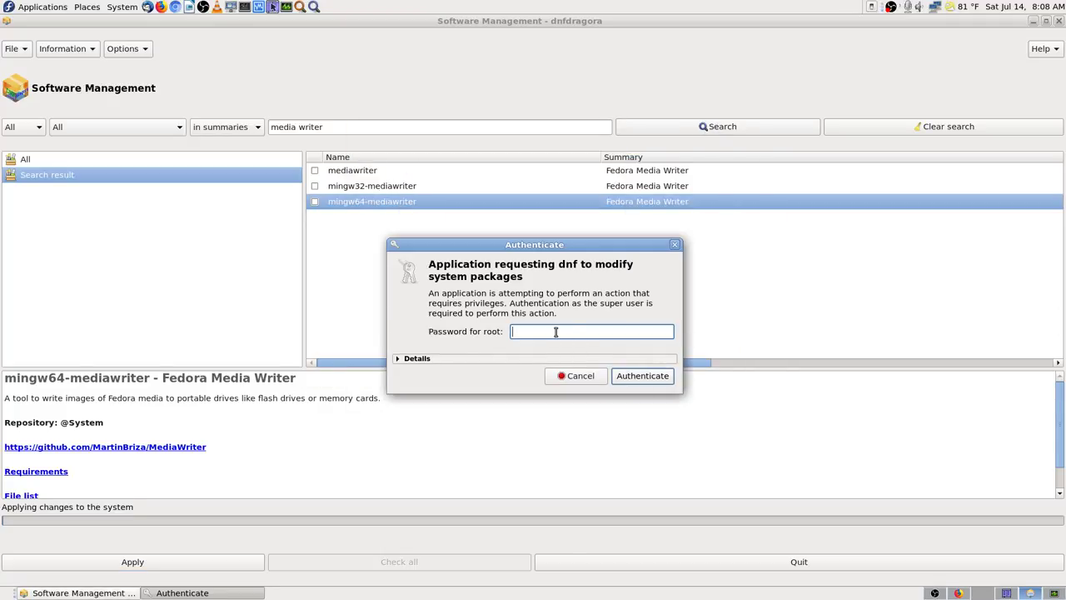
text(************)
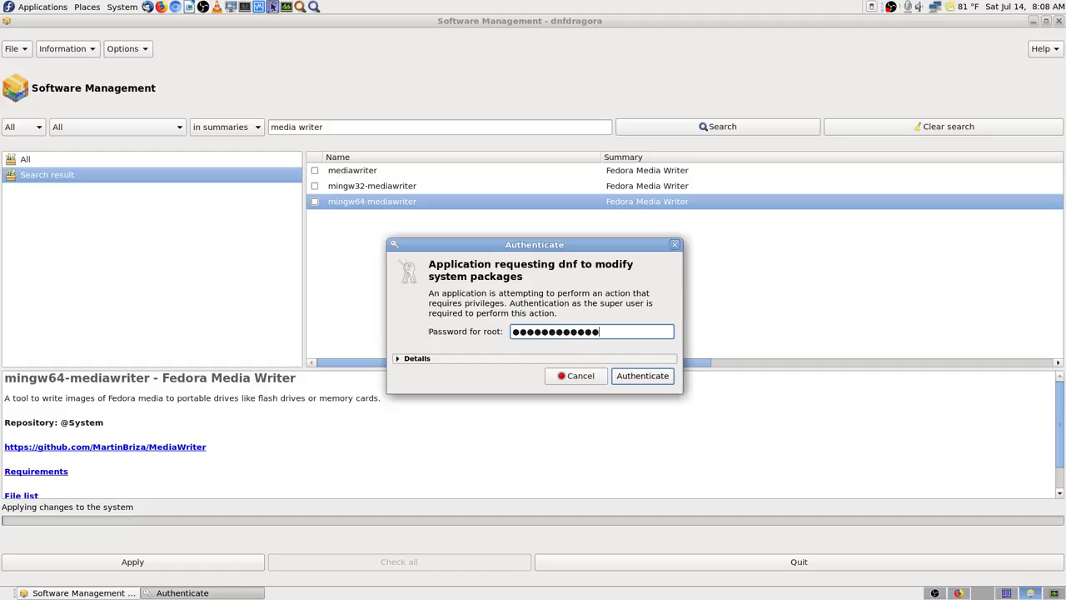
key(Return)
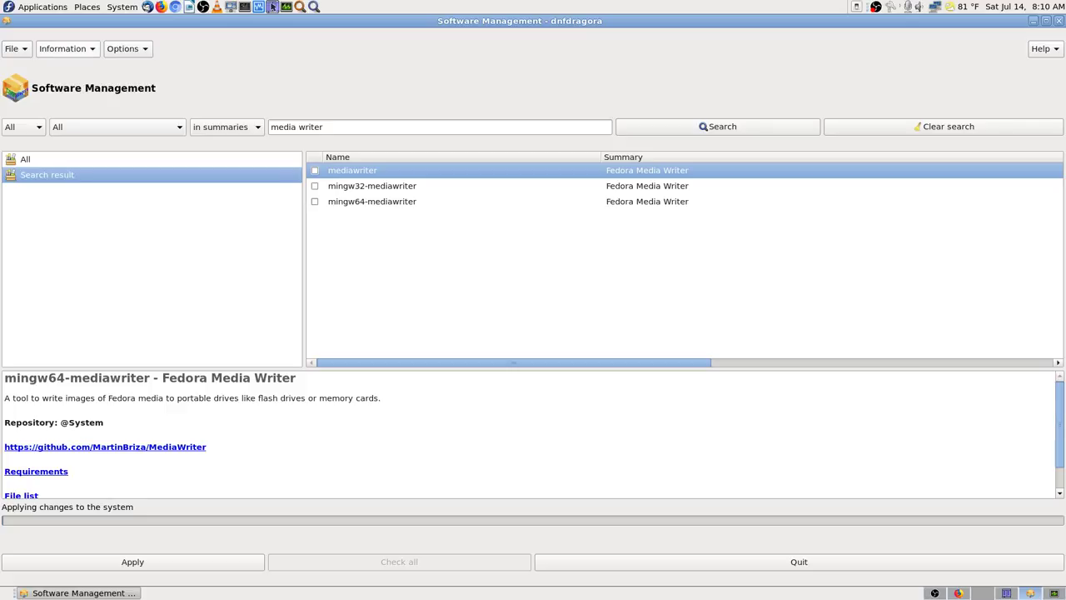
click(91, 50)
click(138, 50)
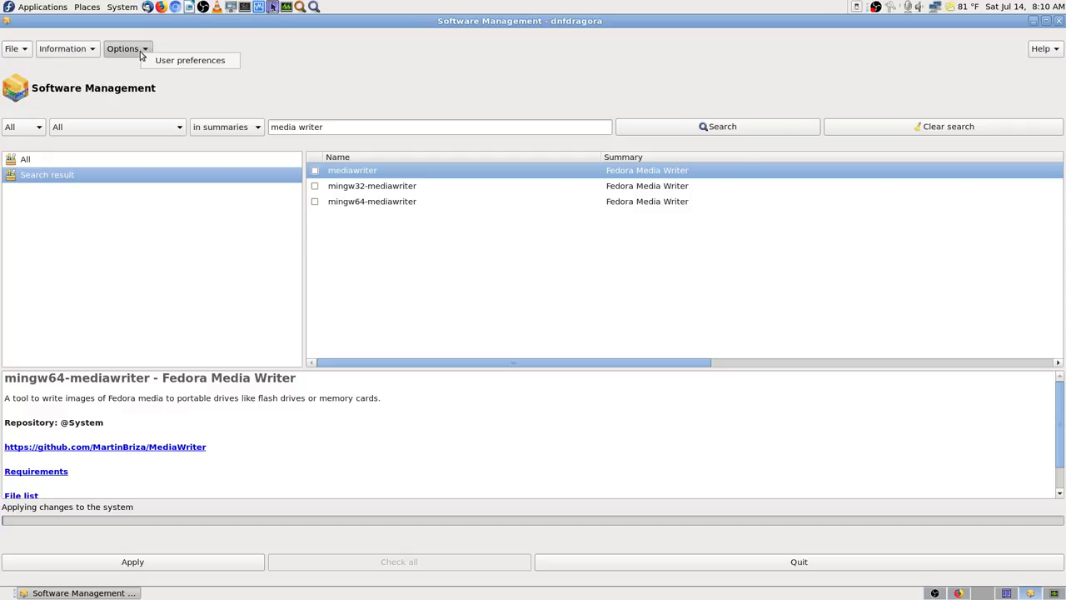
click(200, 101)
click(22, 52)
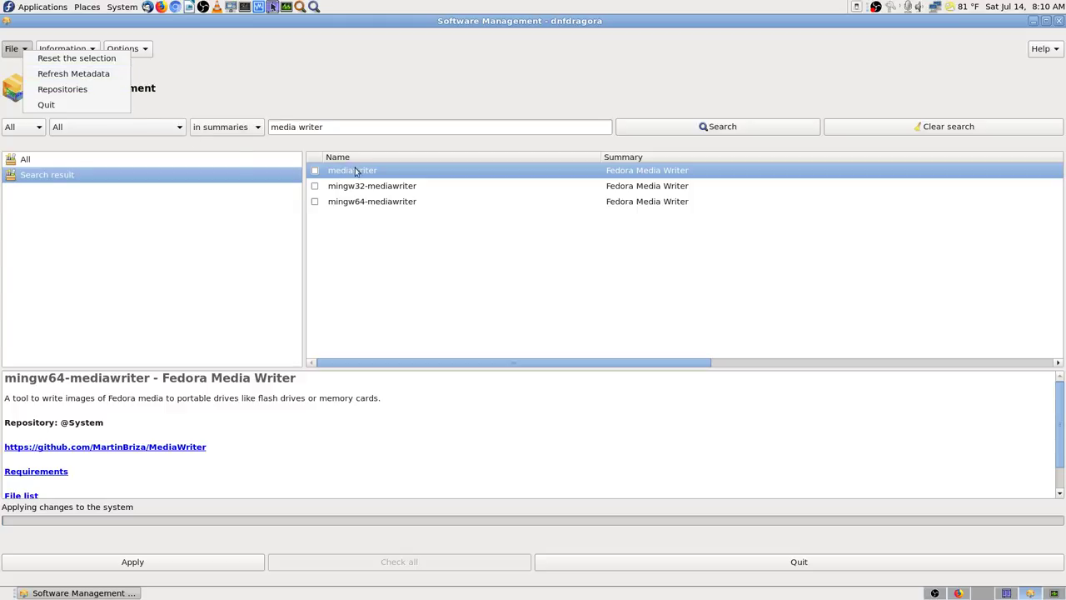
click(417, 79)
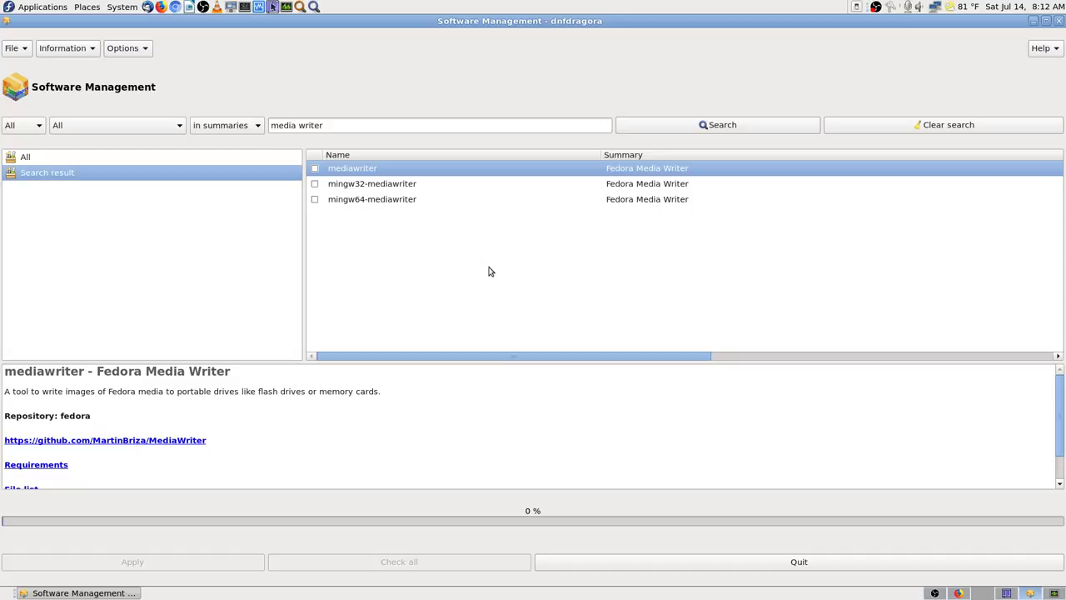
Step: Save a screenshot of the package list and compare the details of mingw64-mediawriter and mediawriter
key(Print)
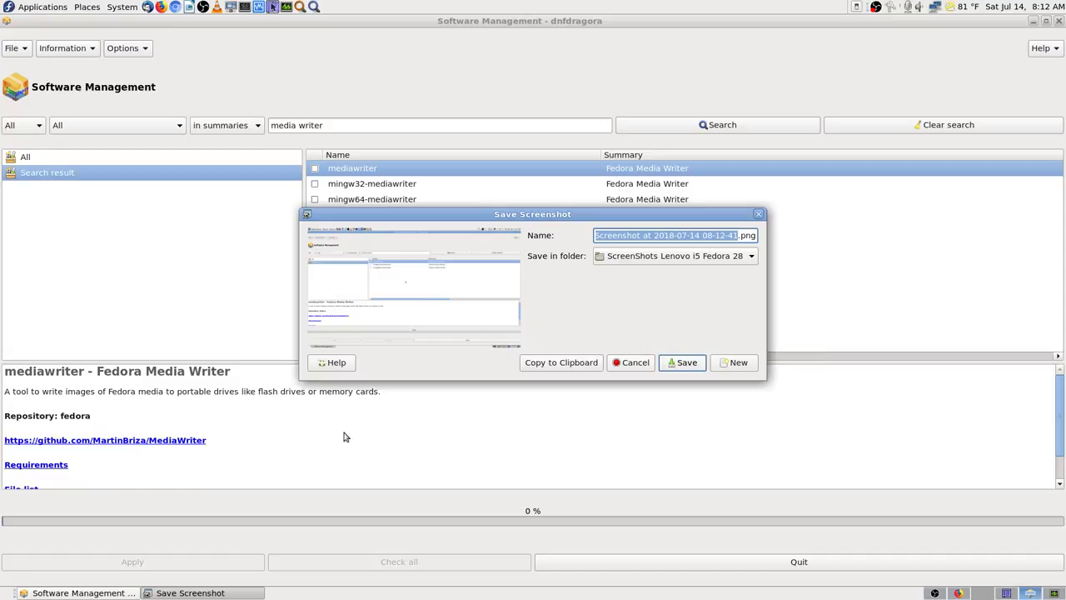
click(683, 363)
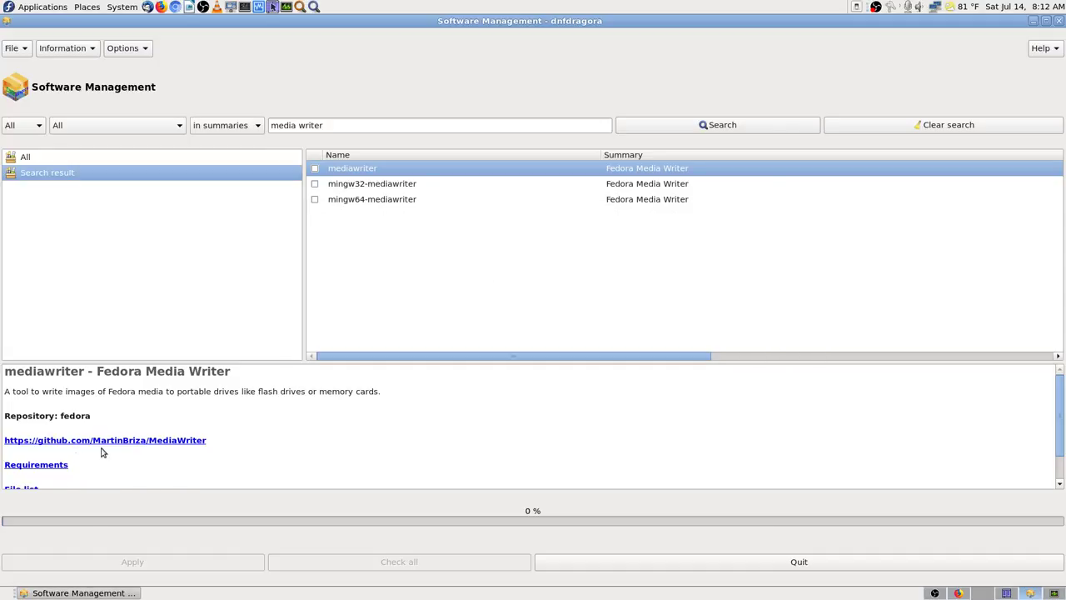
click(388, 201)
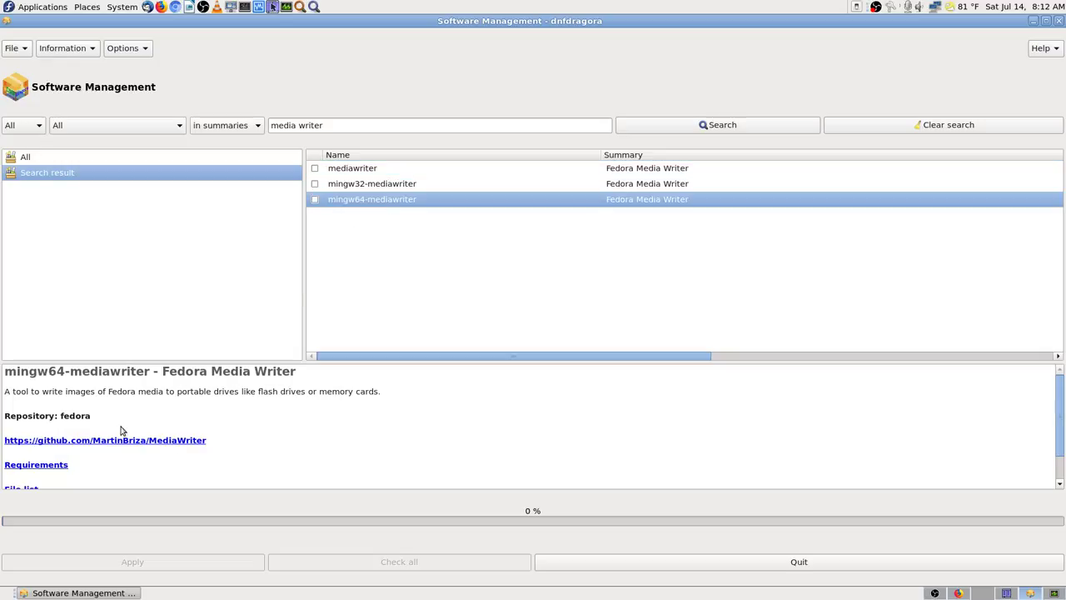
click(358, 169)
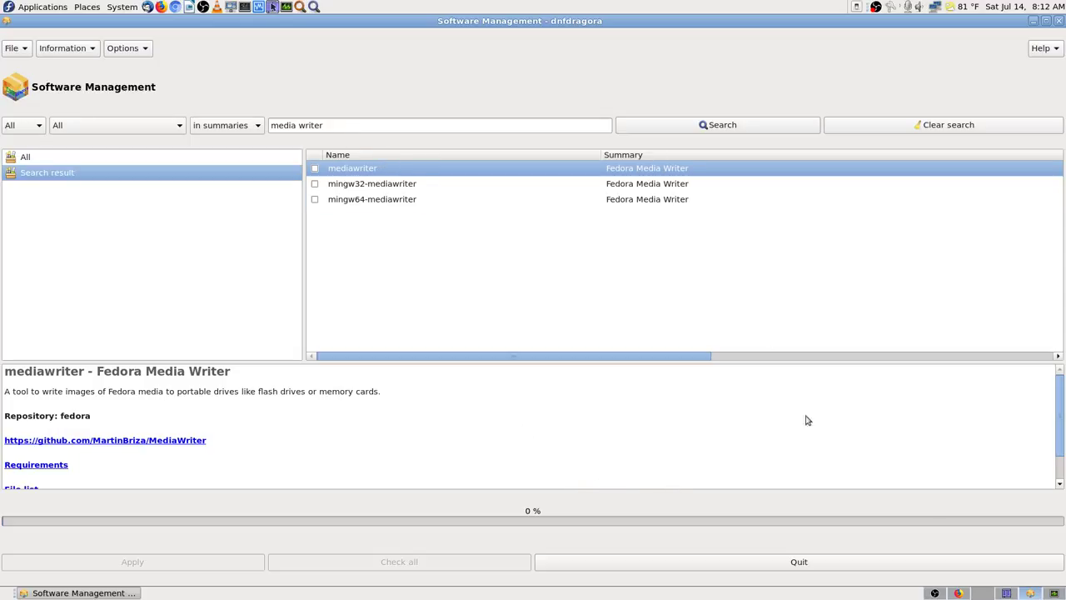
Step: Quit Firefox and close the Krusader file manager on their workspaces
click(960, 593)
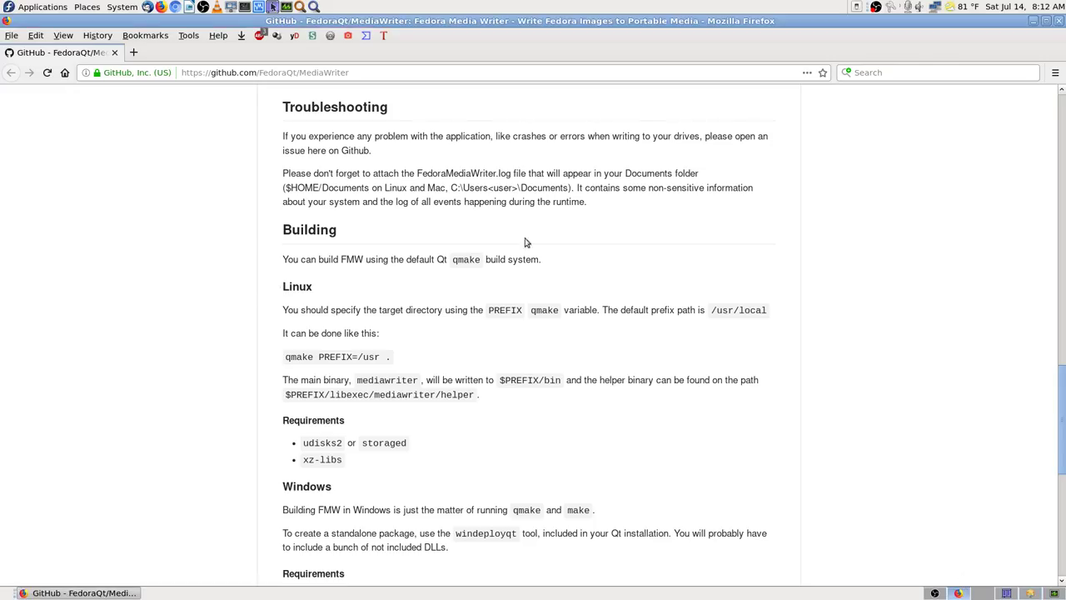
key(ctrl+q)
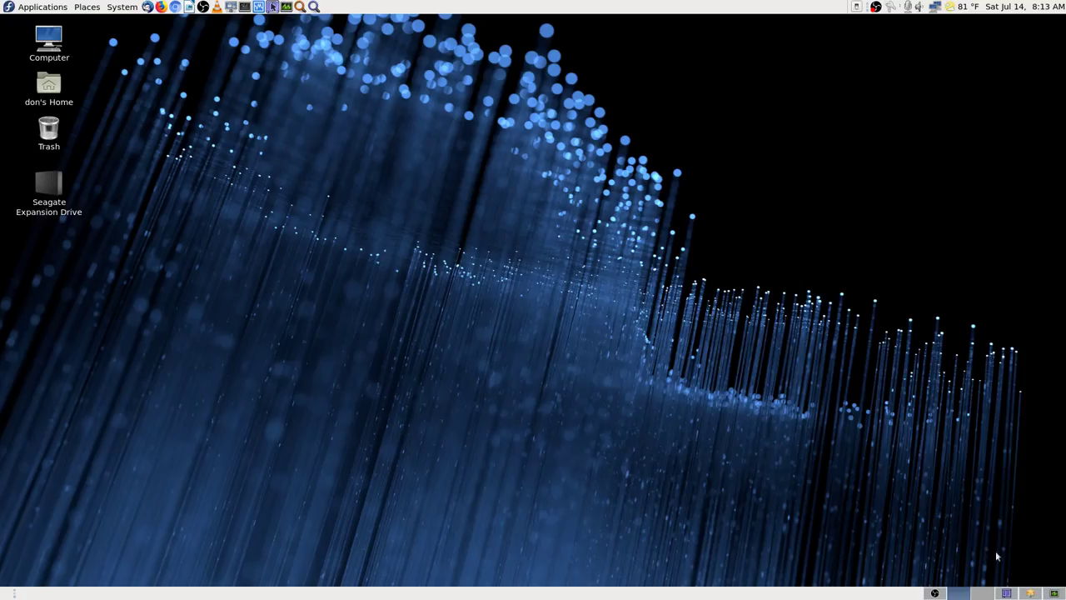
click(1005, 593)
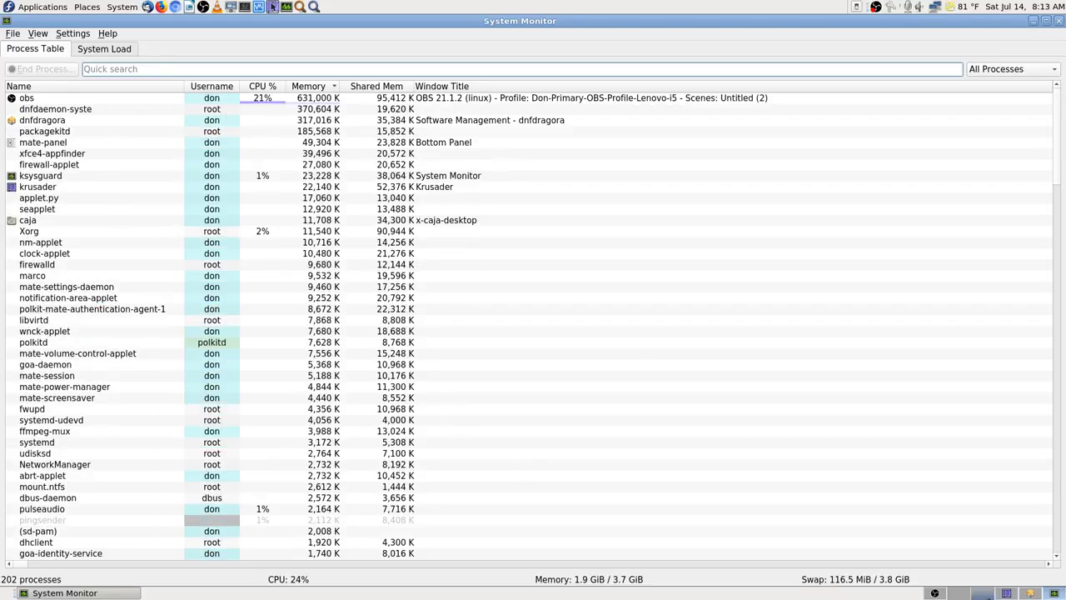
click(1006, 593)
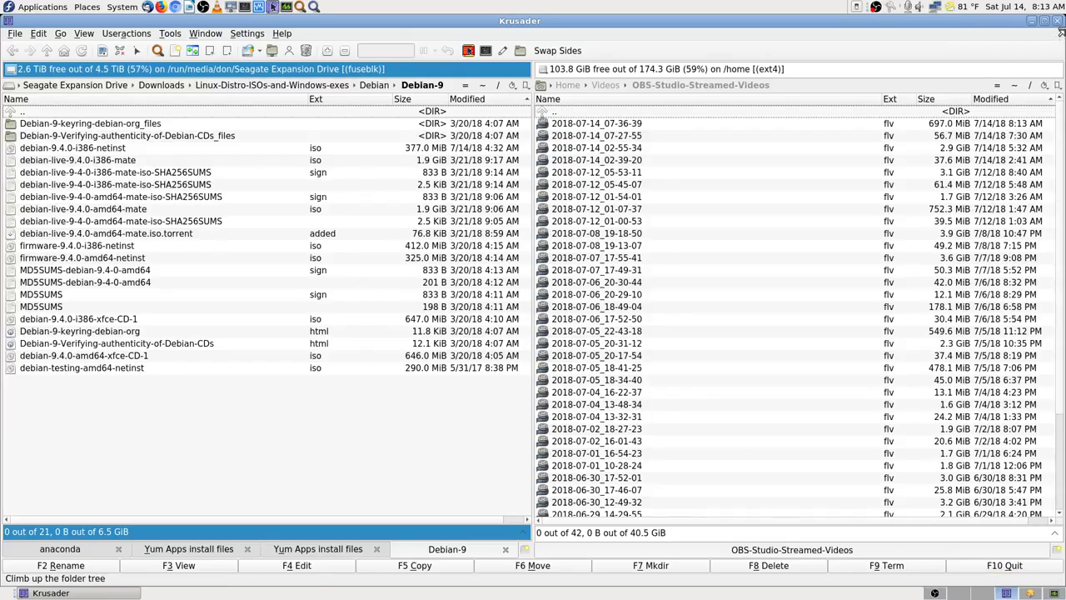
click(1056, 20)
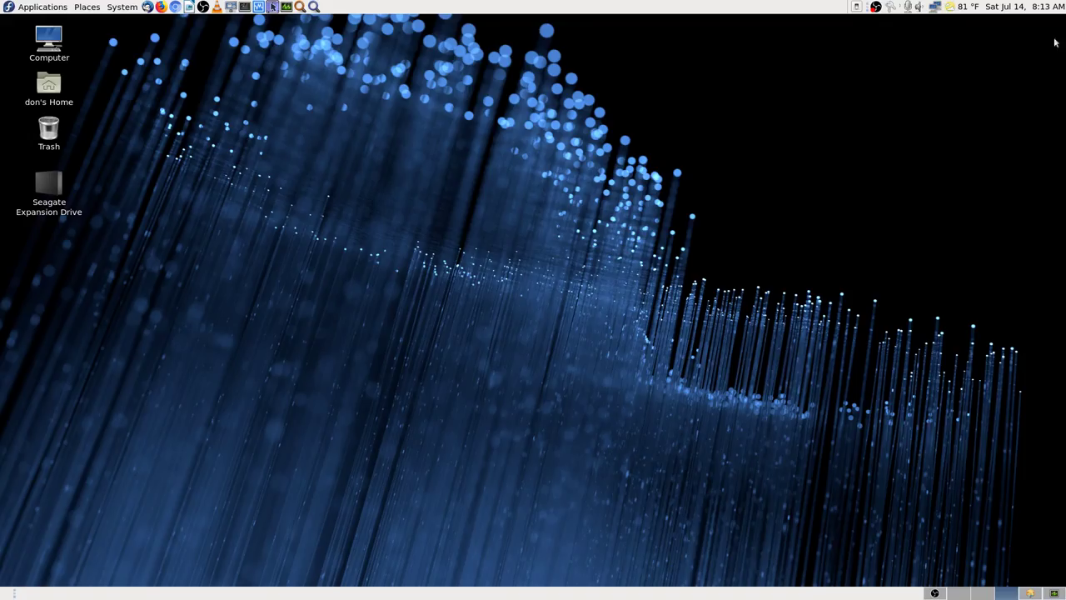
Step: Open the Application Finder on an empty workspace, search the installed applications for "usb" and clear the search text
click(1029, 593)
click(983, 593)
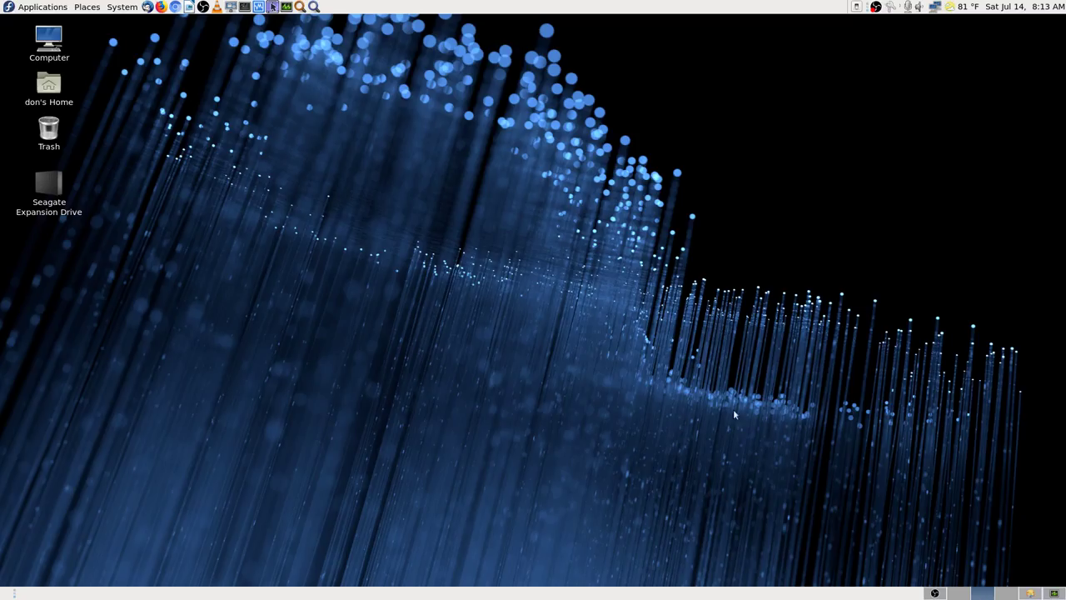
click(313, 6)
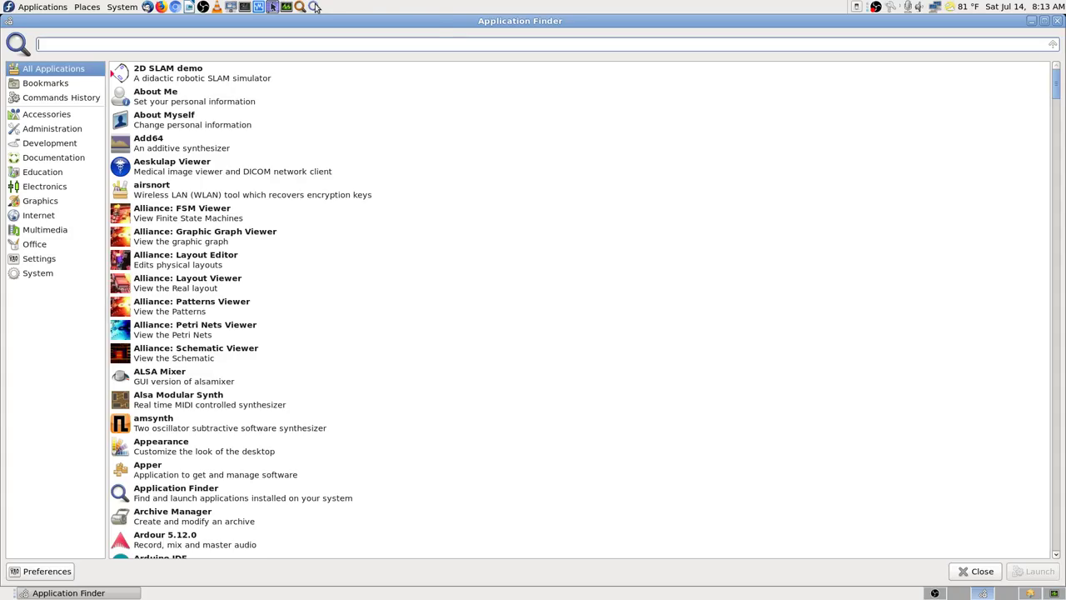
text(usb)
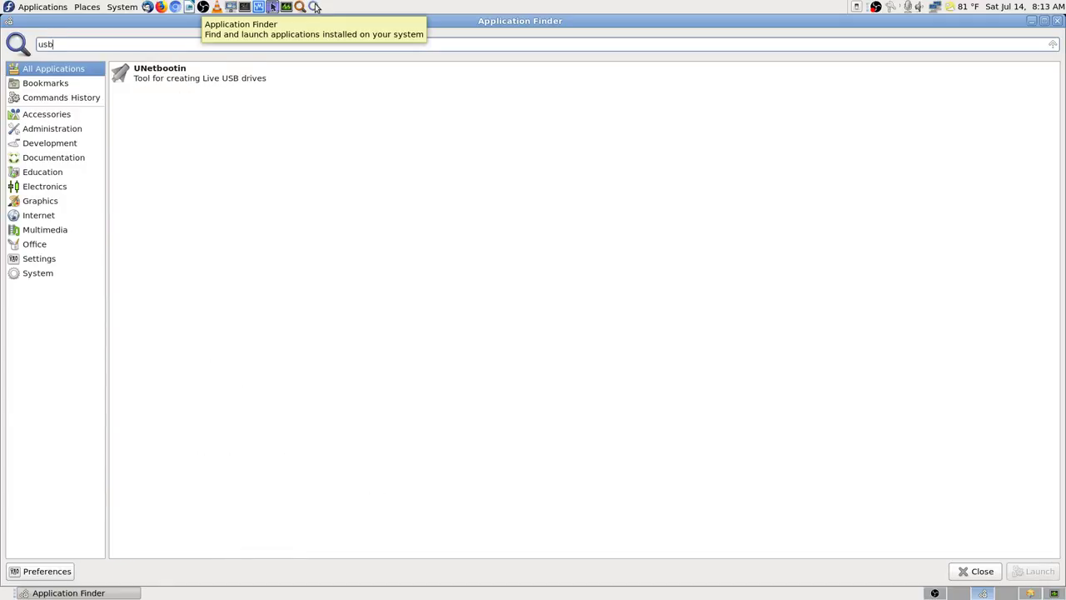
key(BackSpace)
key(BackSpace)
key(BackSpace)
Step: Search the installed applications for "media" and clear the search text
text(media)
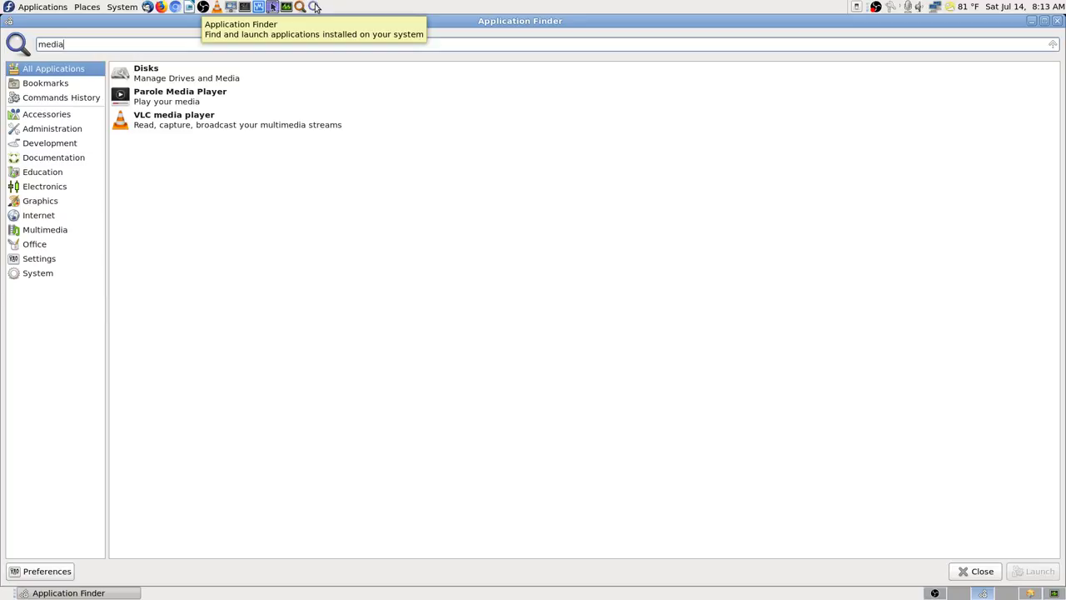
key(BackSpace)
key(BackSpace)
key(BackSpace)
key(BackSpace)
Step: Search for "usb" once more, launch UNetbootin and leave the Application Finder
text(usb)
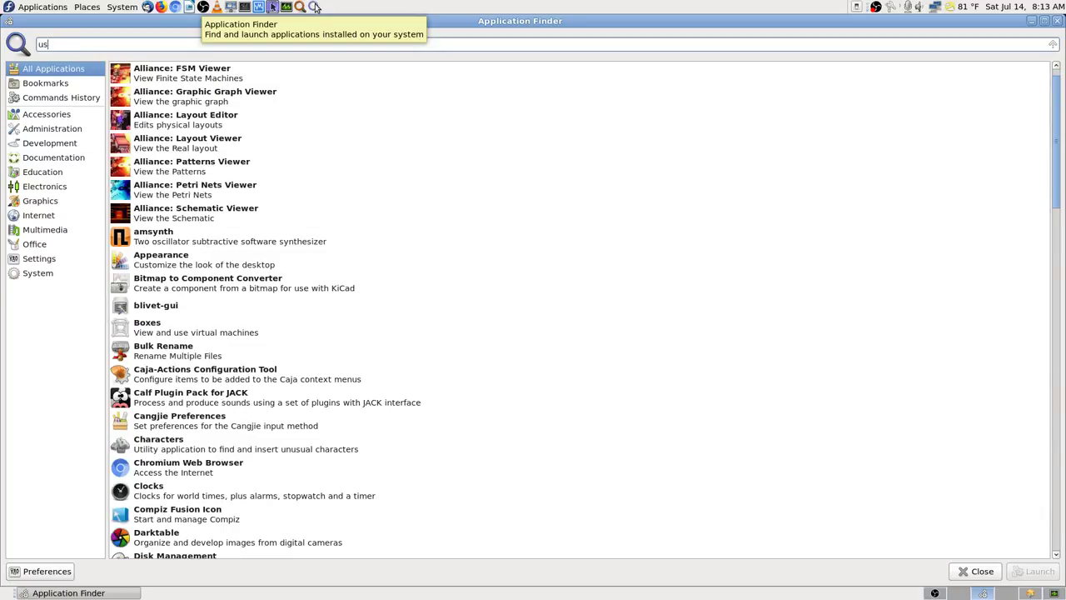
key(Escape)
key(Escape)
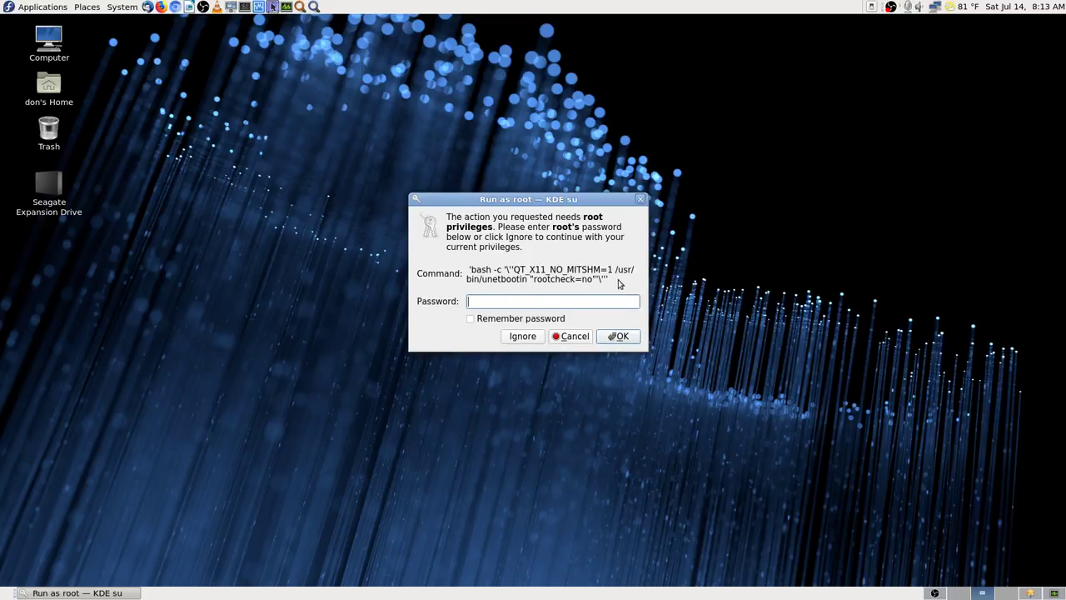
Step: Save a screenshot of the KDE su prompt and try to run UNetbootin by entering the root password
key(Print)
key(Return)
text(********)
key(Return)
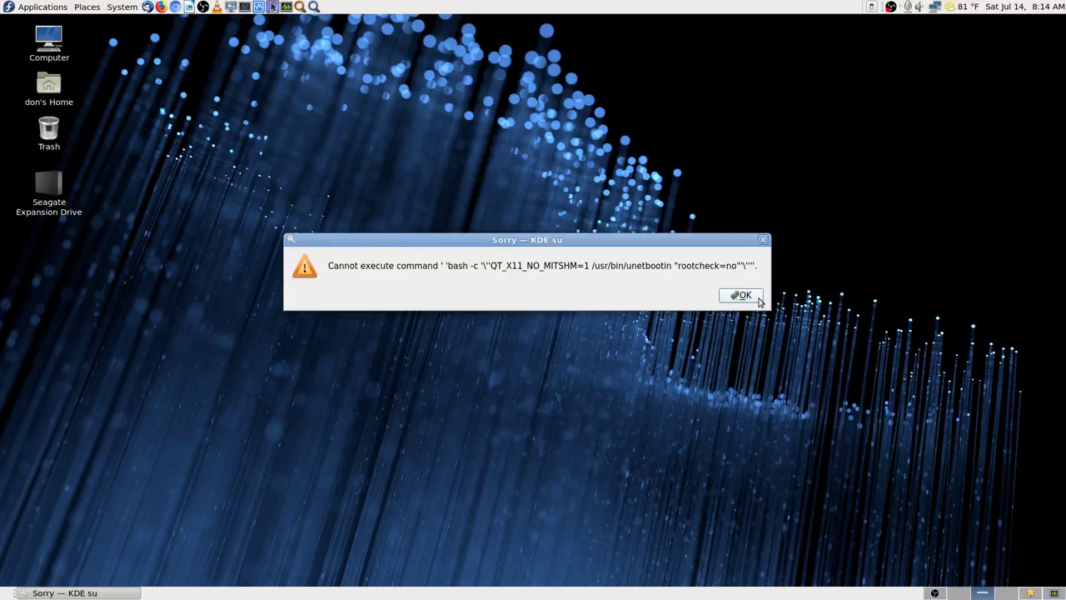
Step: Save a screenshot of the KDE su error message and dismiss the message
key(Print)
key(Return)
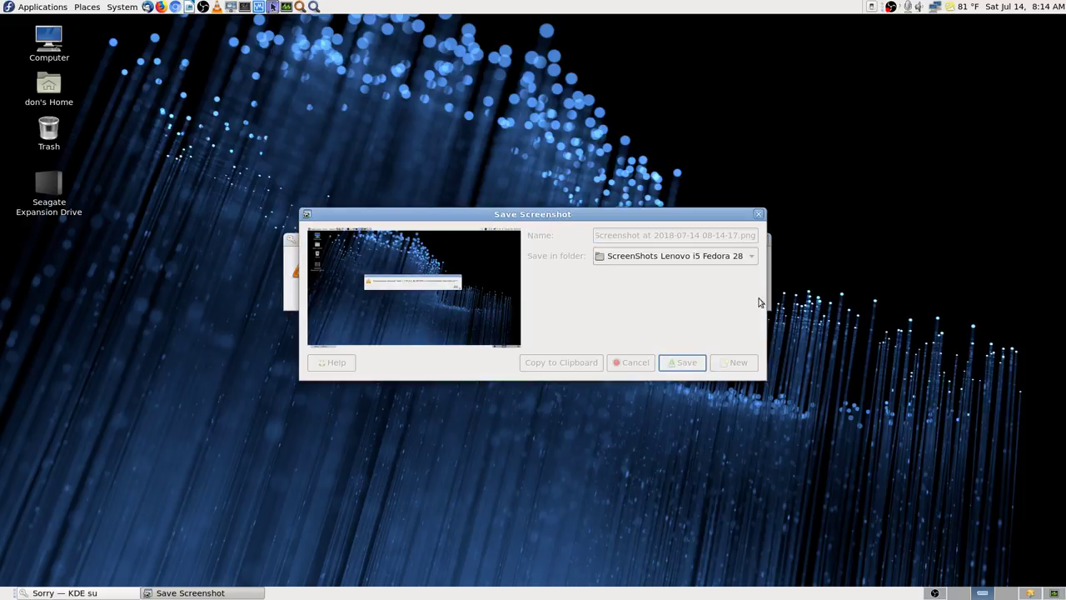
click(744, 295)
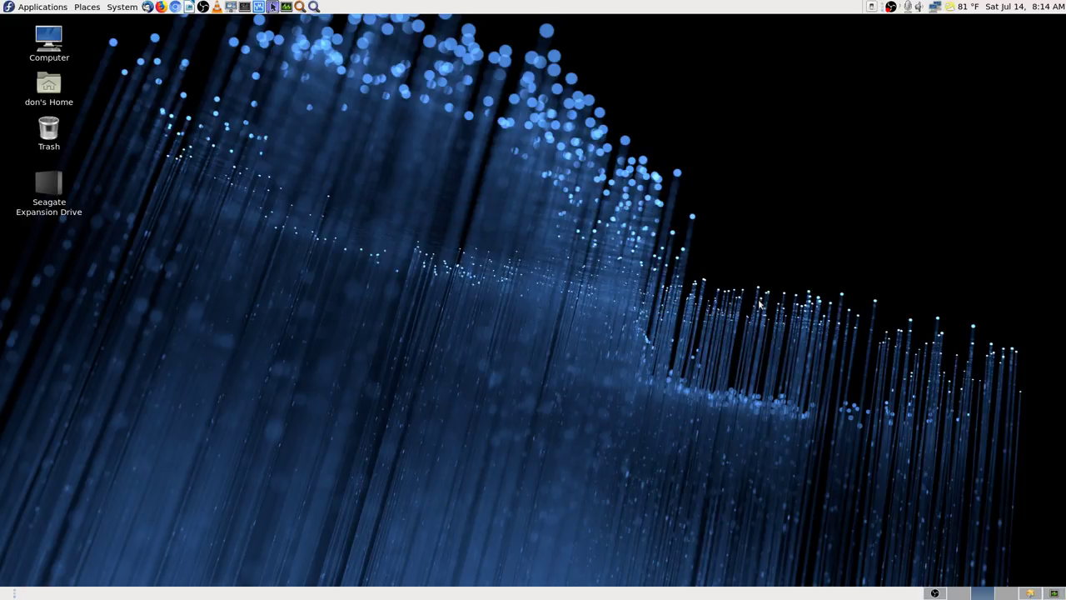
Step: Switch back to dnfdragora, mark the mediawriter package for installation, apply the change and confirm the transaction
click(1030, 592)
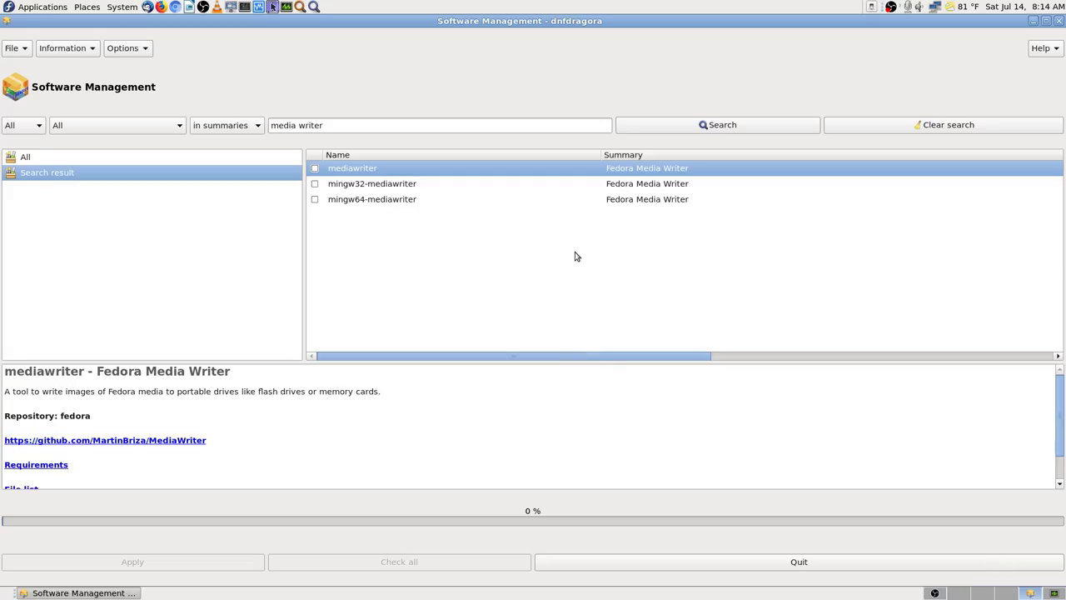
click(315, 168)
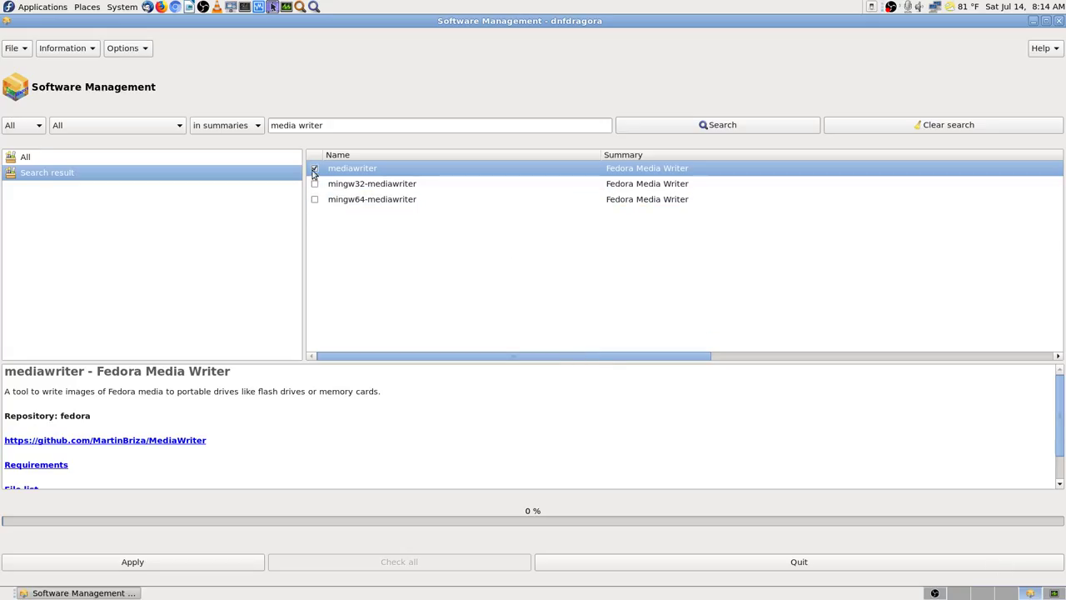
click(244, 566)
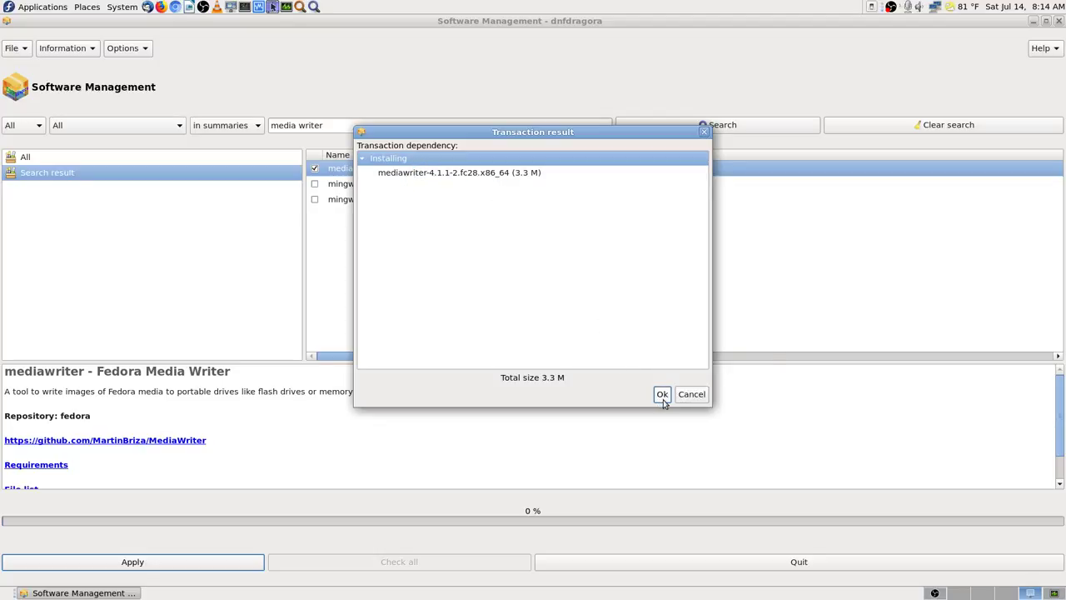
key(Print)
key(Escape)
click(662, 395)
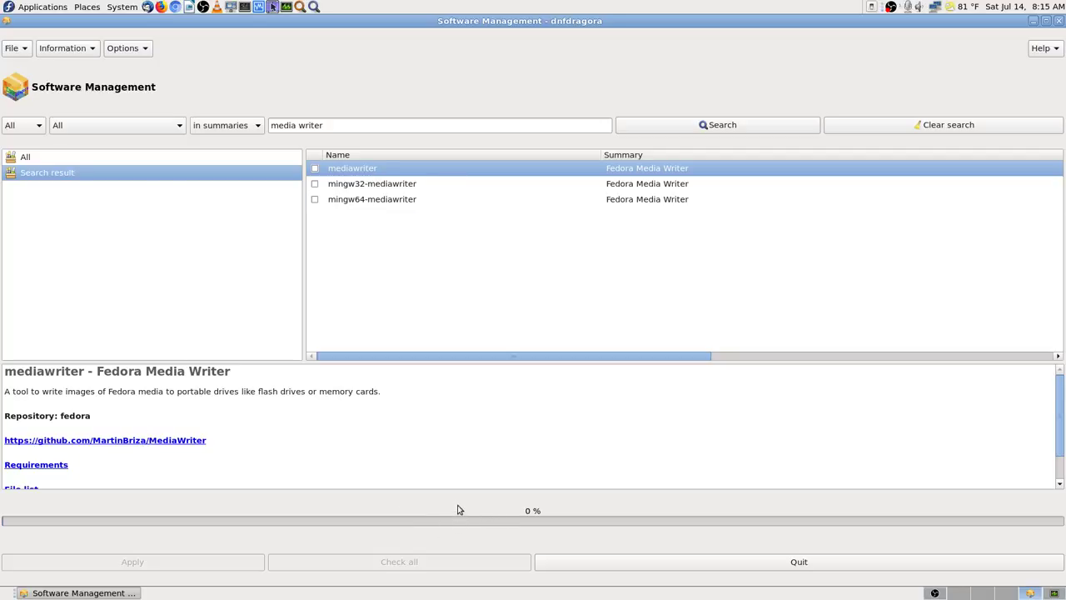
Step: Search the Application Finder for "media" and launch Fedora Media Writer
click(313, 6)
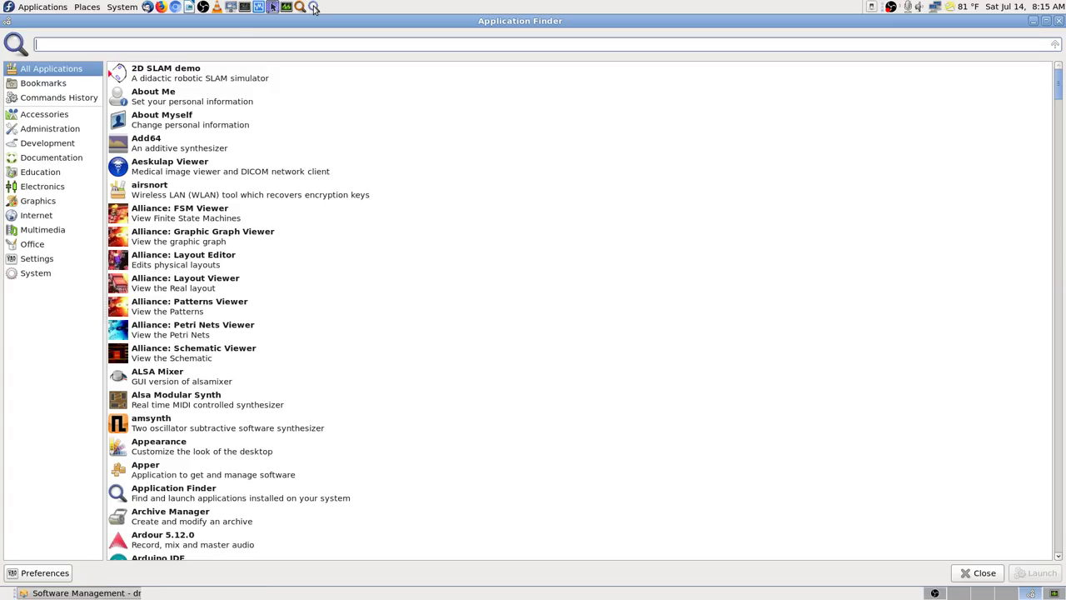
text(media)
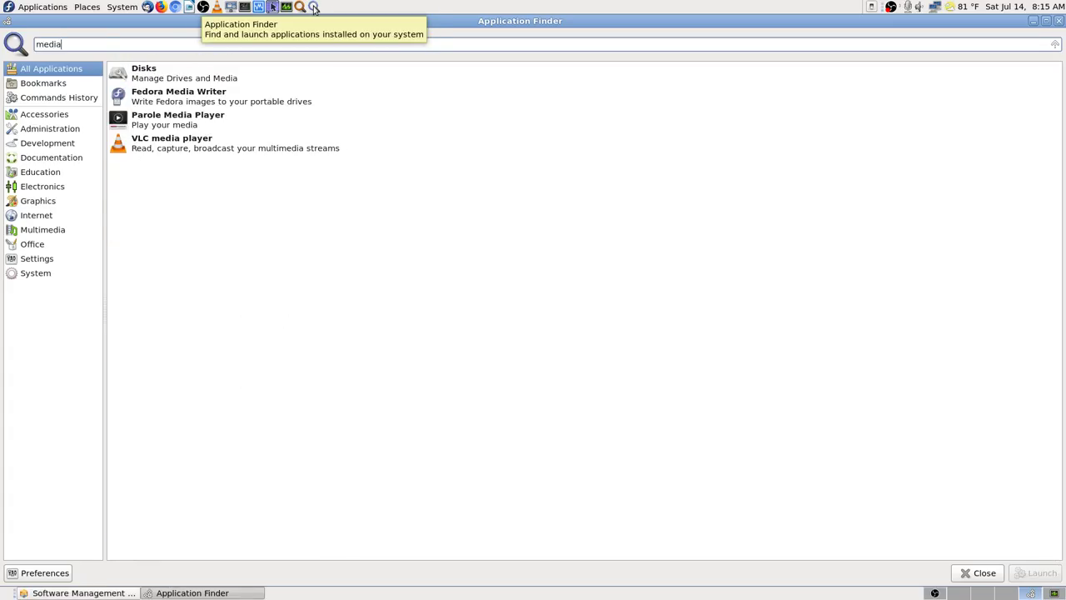
key(Down)
key(Down)
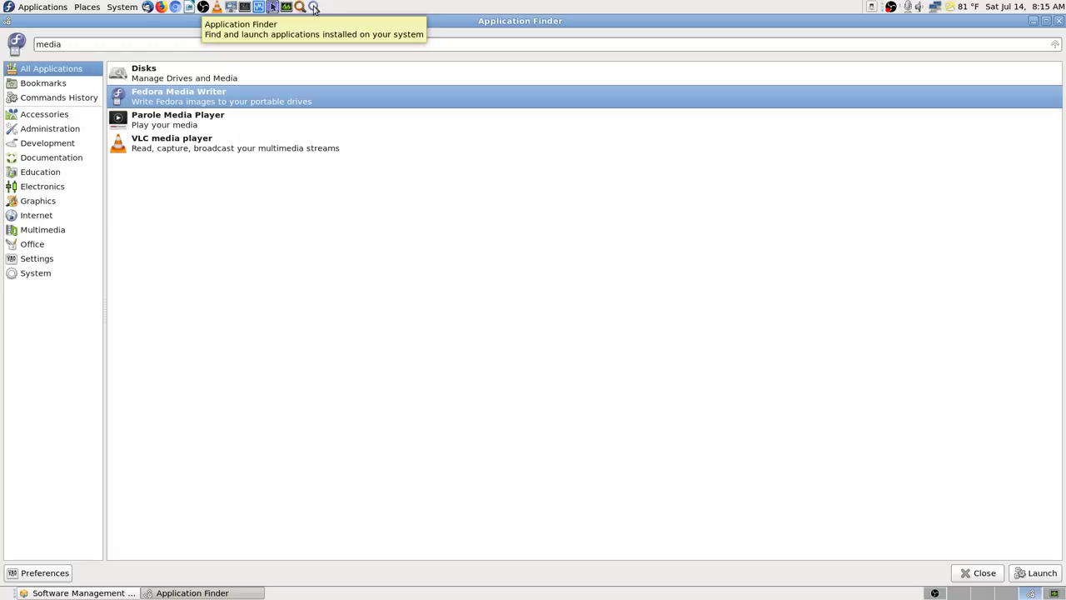
key(Return)
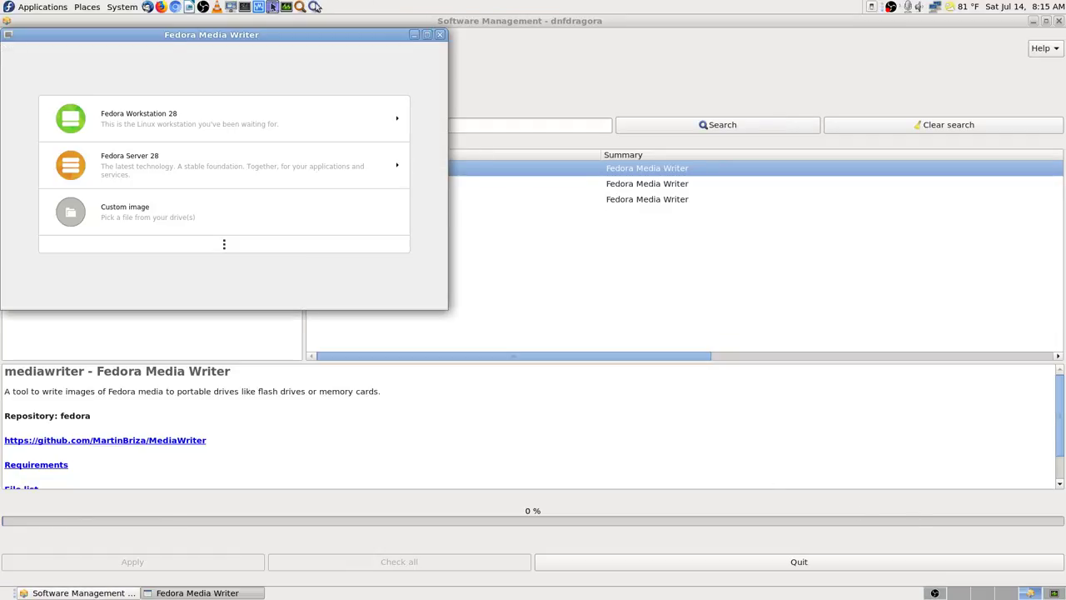
Step: Move the Fedora Media Writer window to Workspace 3
click(8, 35)
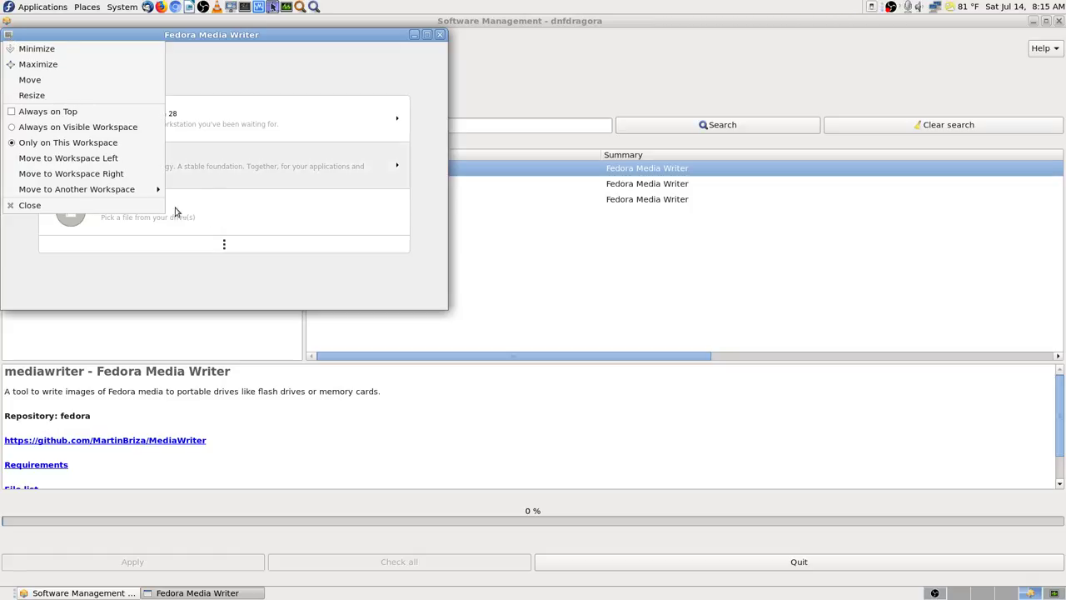
mouse_move(151, 191)
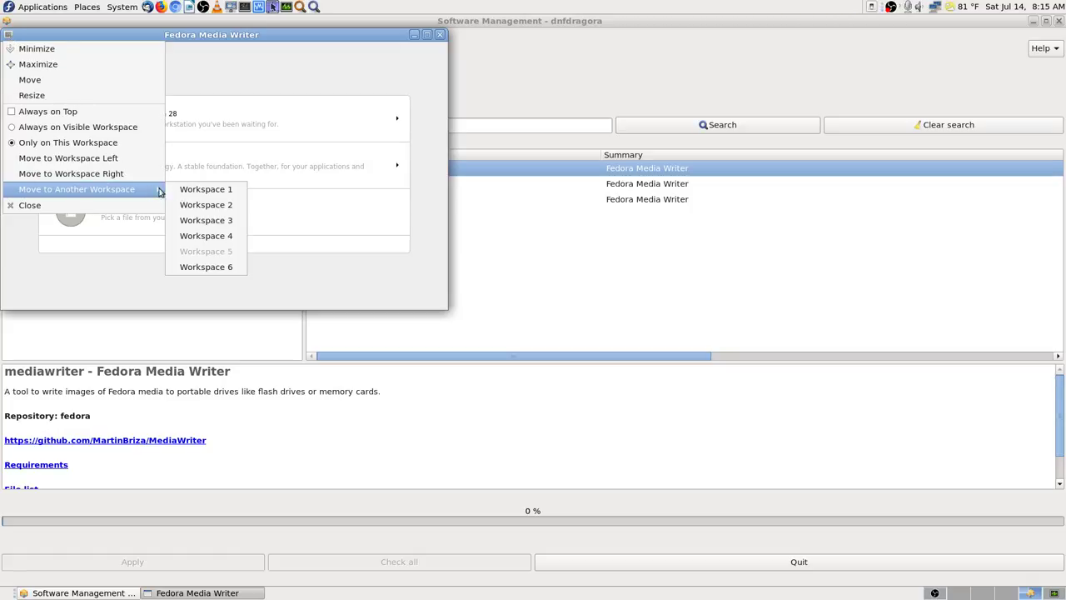
click(223, 220)
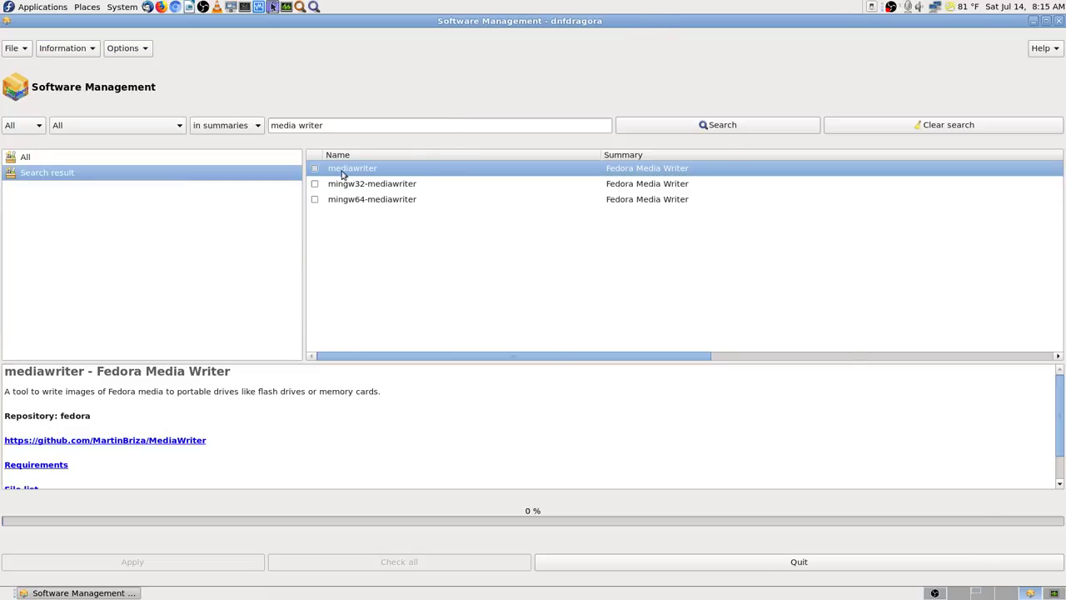
Step: Refresh the package metadata in dnfdragora to check the media writer packages' status, and close dnfdragora
click(24, 52)
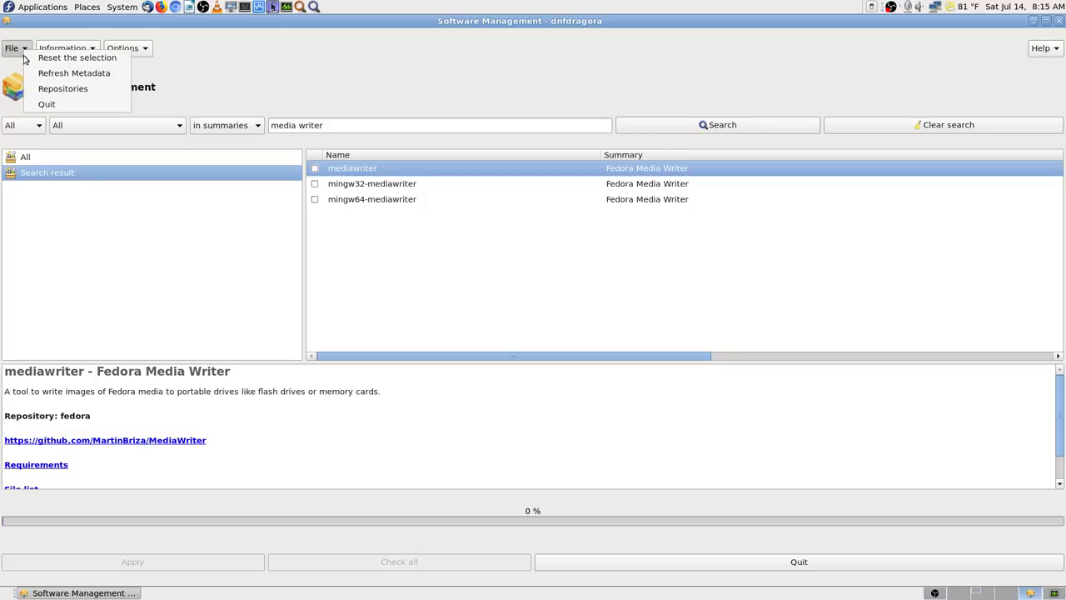
click(121, 77)
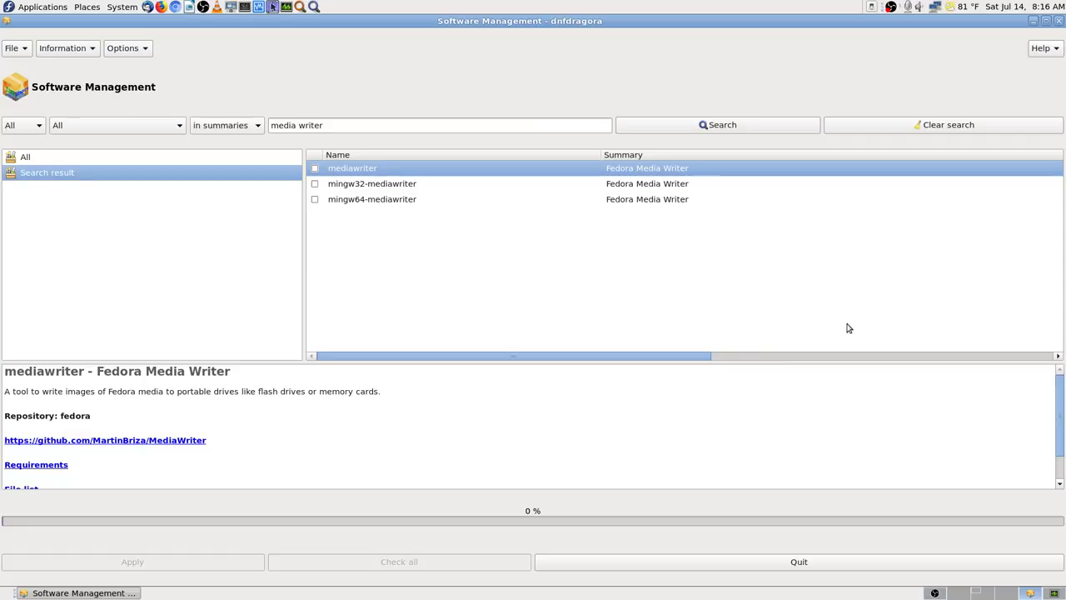
drag(695, 357, 1063, 355)
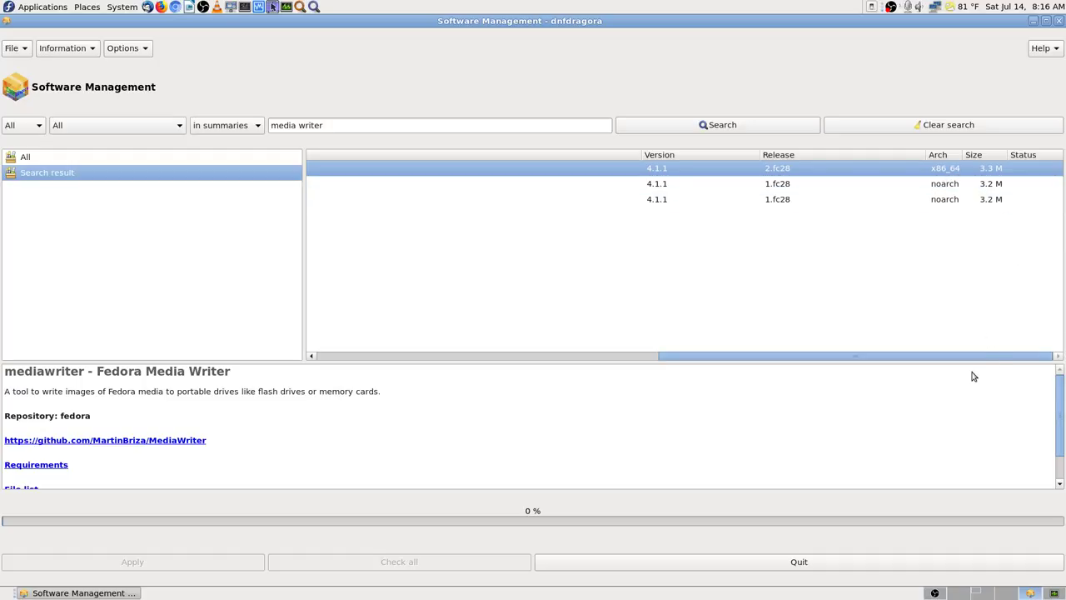
drag(962, 357, 288, 335)
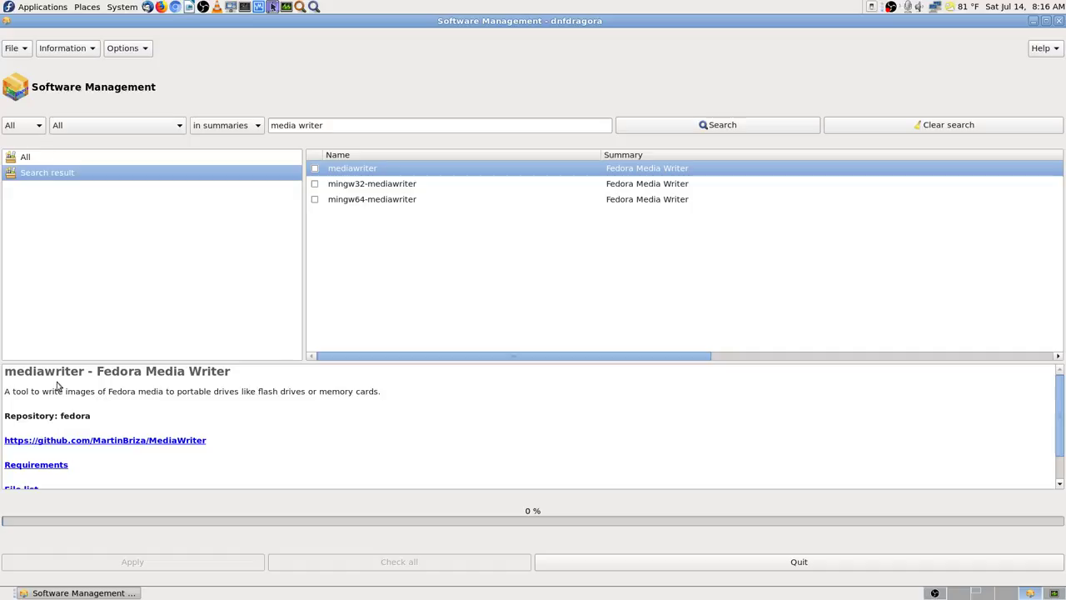
click(1058, 20)
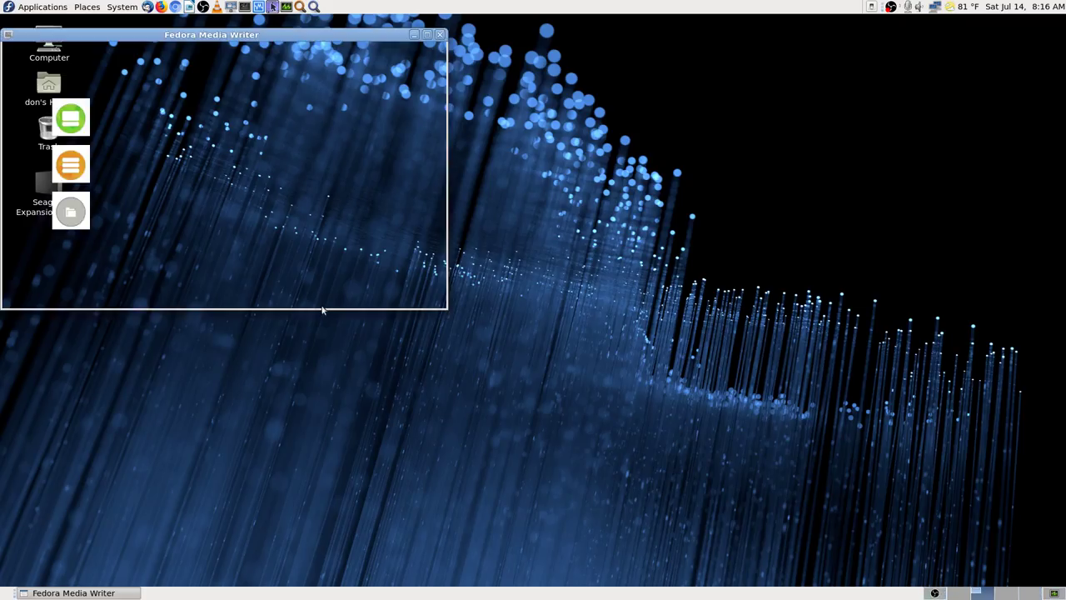
Step: Reposition the Fedora Media Writer window toward the middle of the desktop and close it
drag(353, 35, 666, 83)
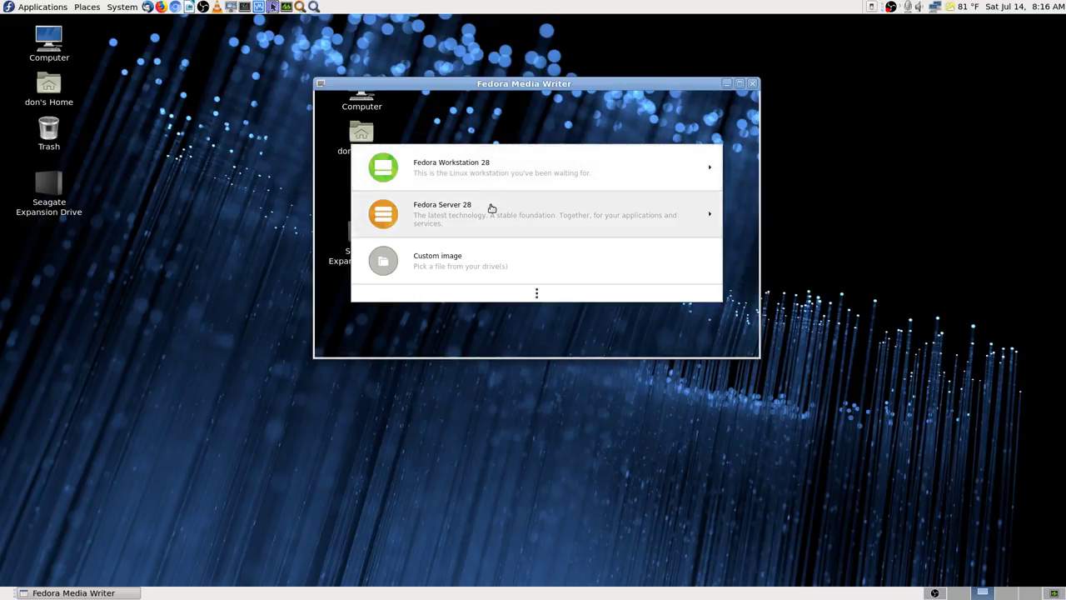
key(alt+F4)
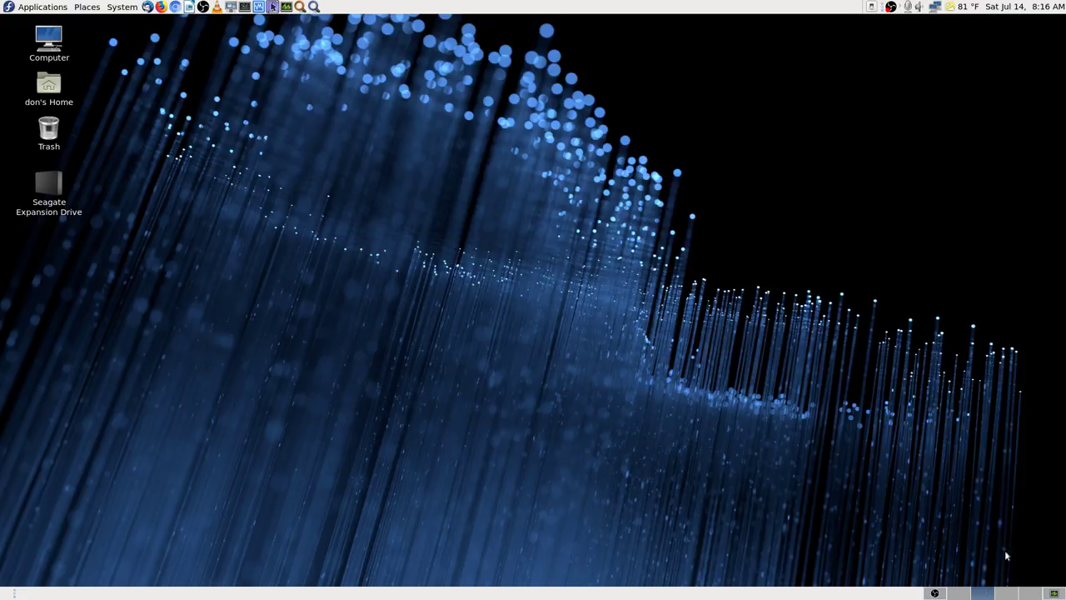
Step: Switch to System Monitor, filter the processes by "media", clear the filter and dismiss the Fedora Media Writer crash notification
click(1053, 592)
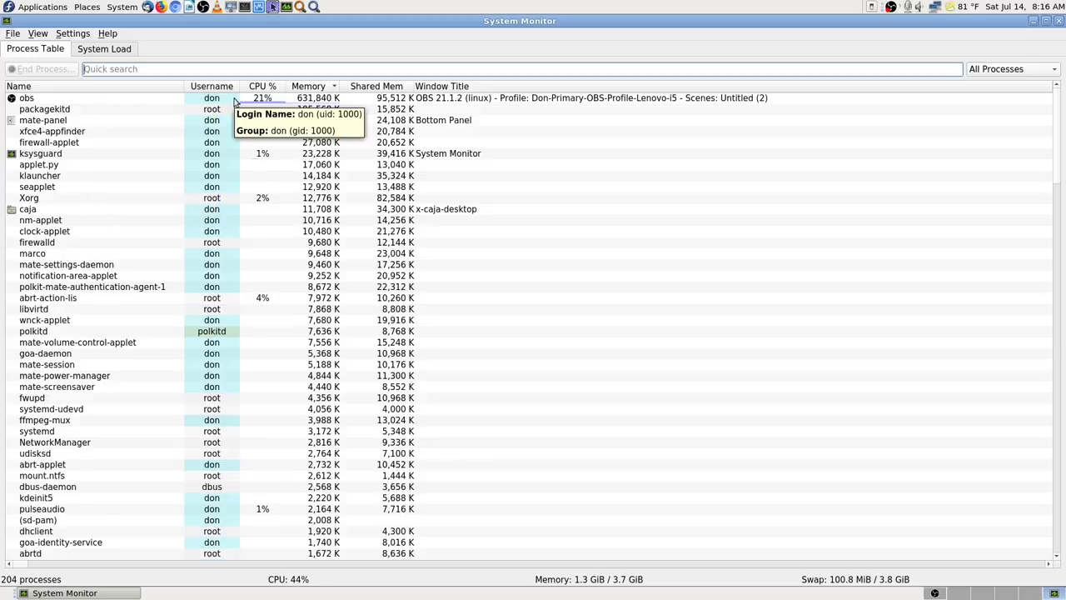
click(182, 71)
text(media)
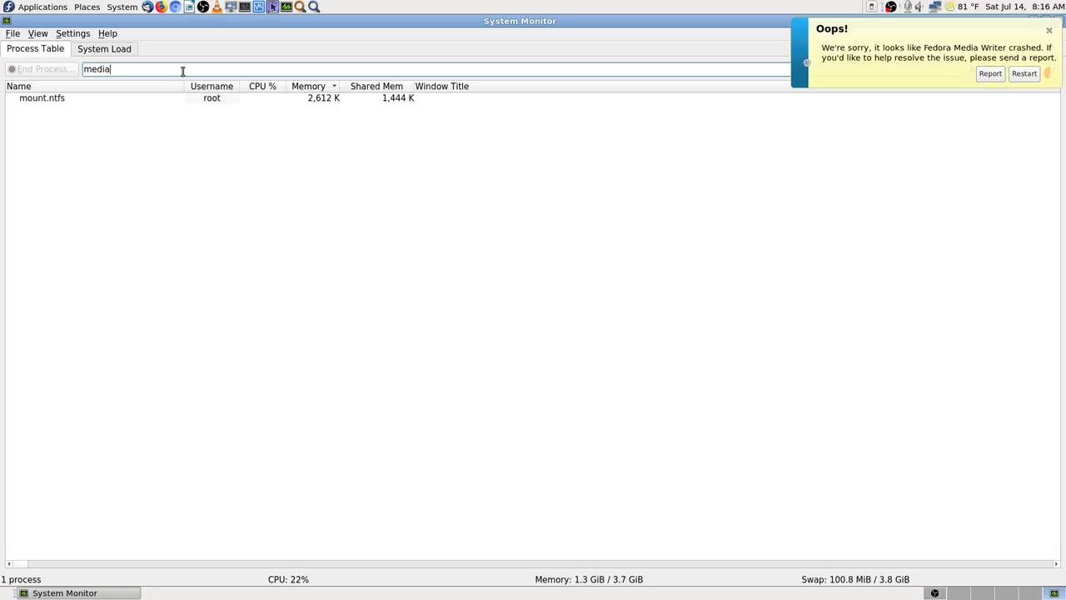
key(BackSpace)
key(BackSpace)
key(BackSpace)
key(BackSpace)
key(BackSpace)
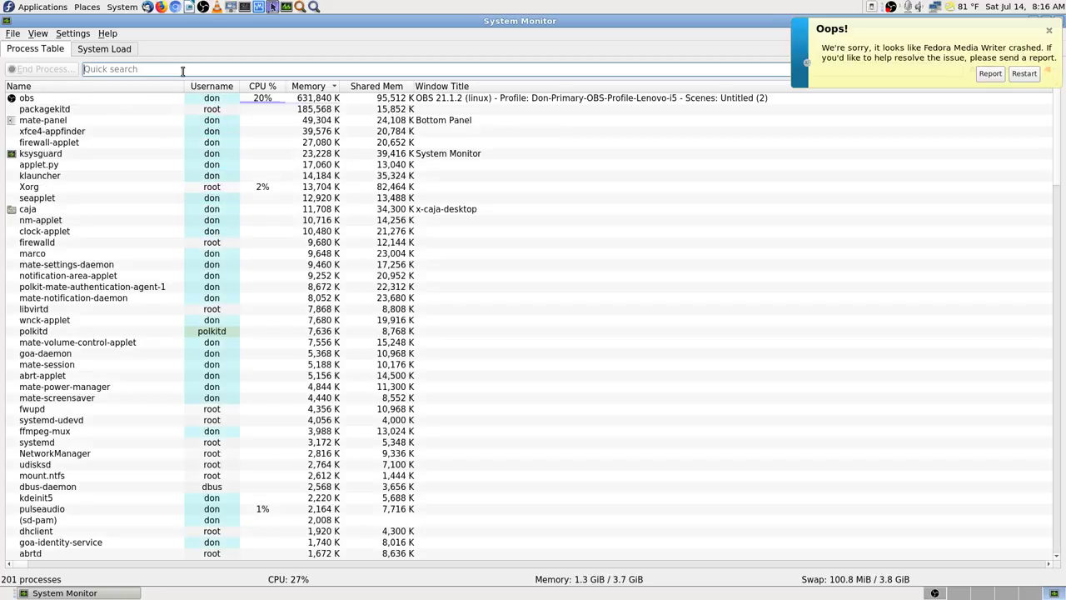
click(1049, 31)
key(ctrl+q)
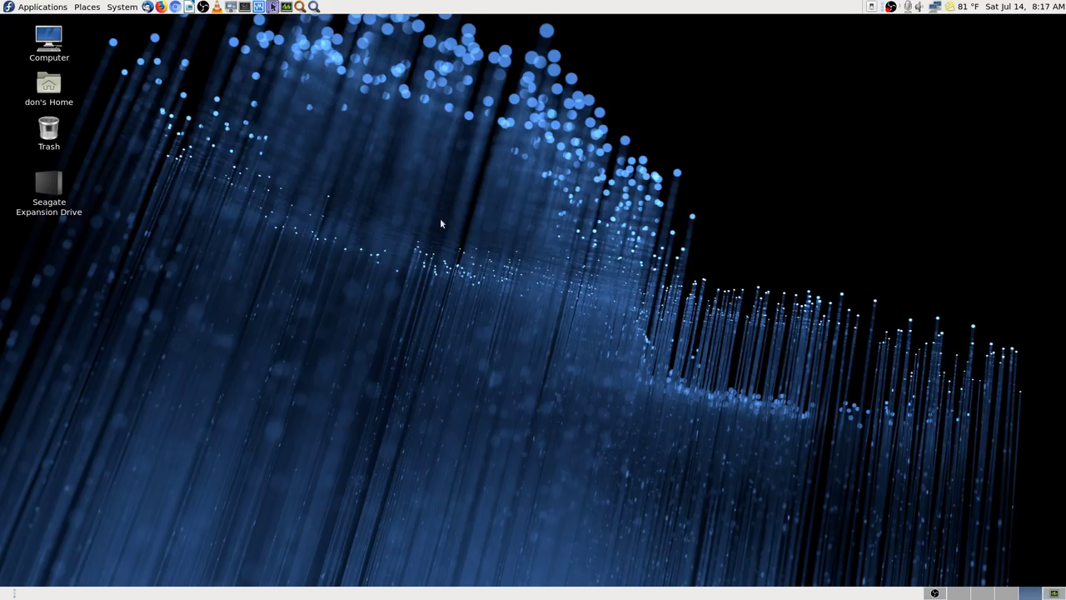
Step: Search the applications for "dnf", launch dnfdragora maximized and enter "media writer" as the package search text
click(314, 7)
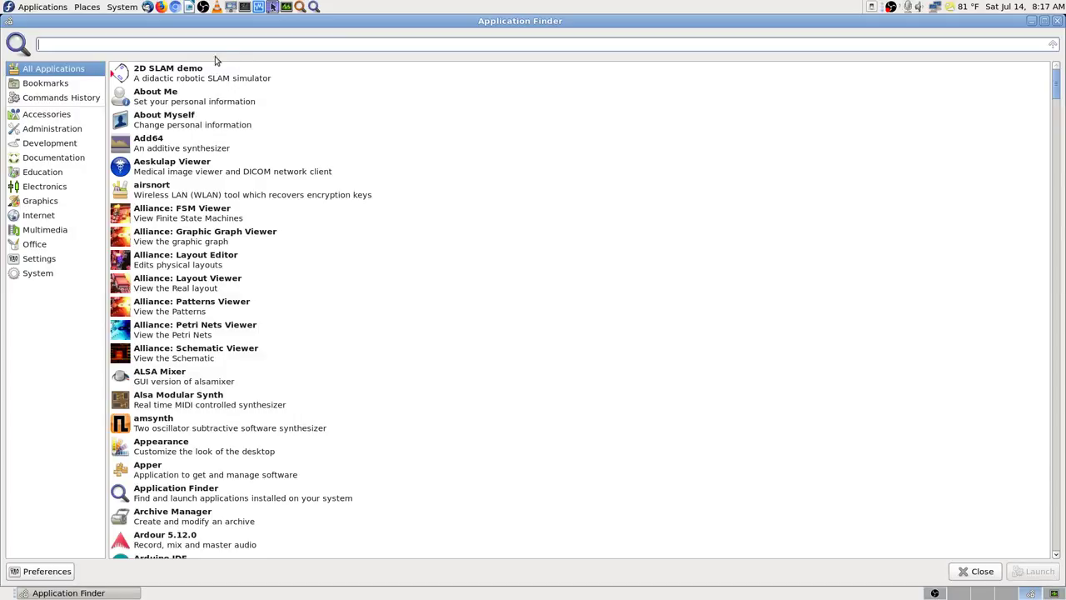
text(dnf)
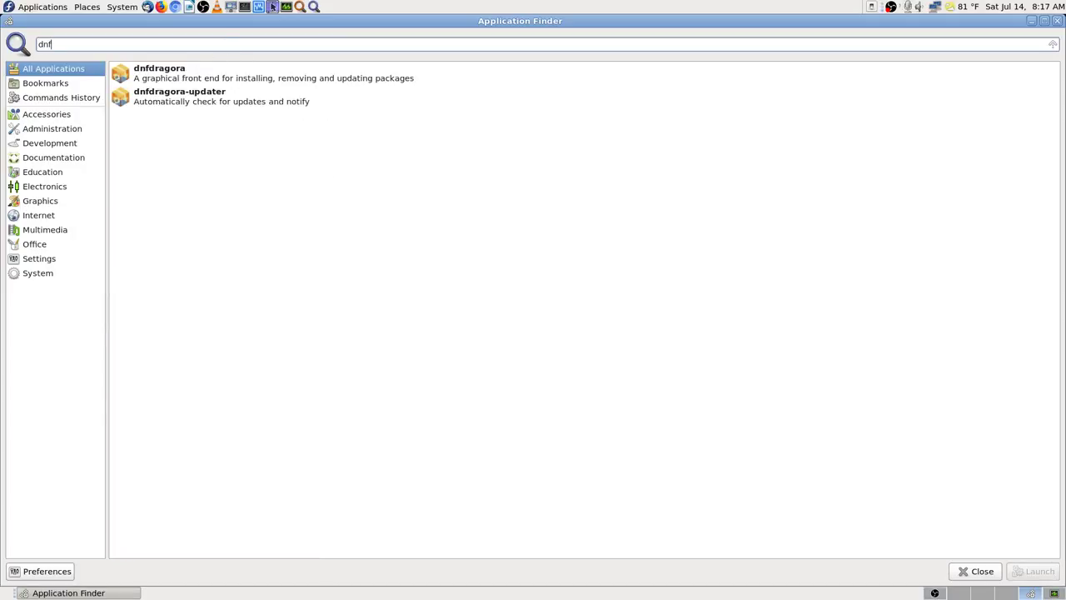
key(Return)
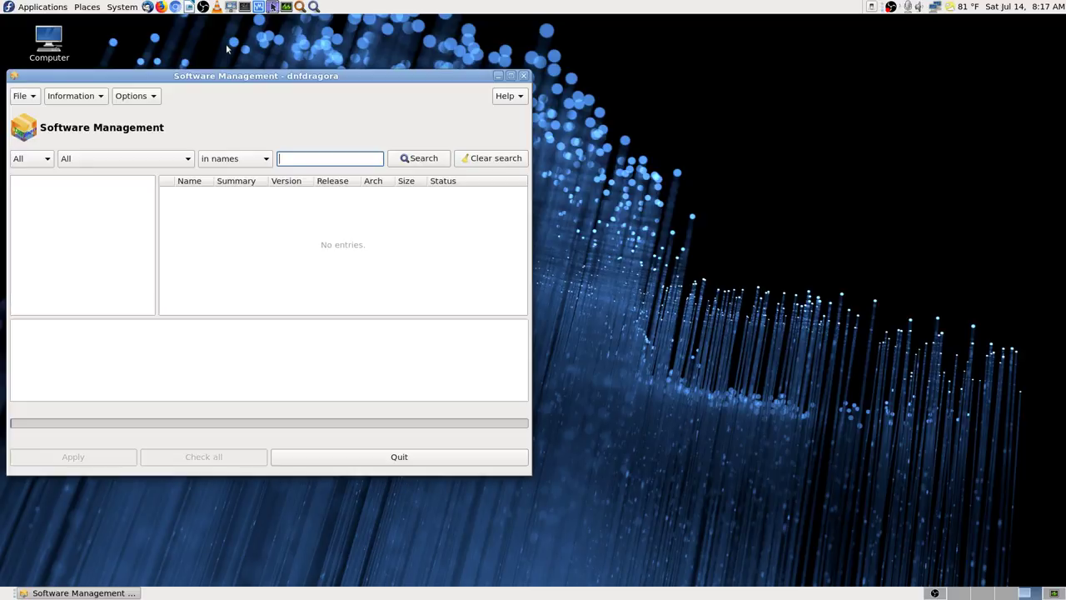
click(511, 77)
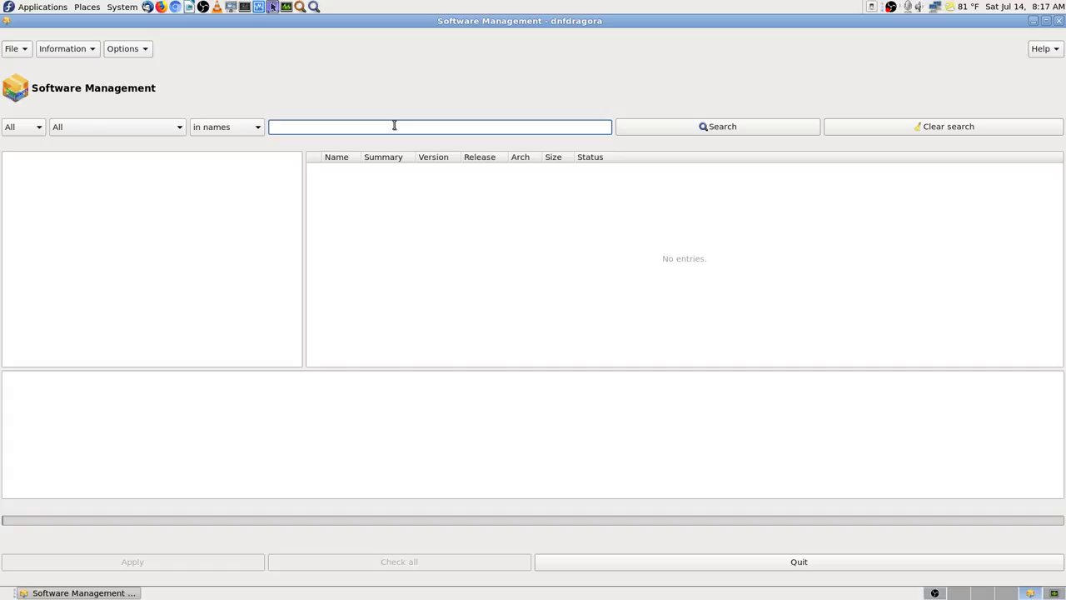
text(media write)
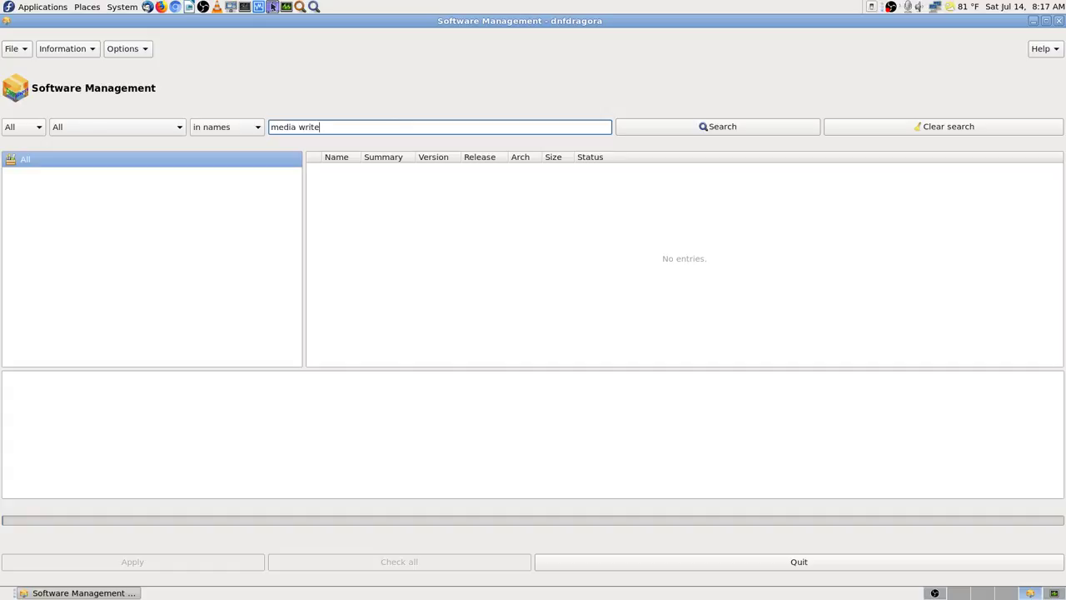
text(r)
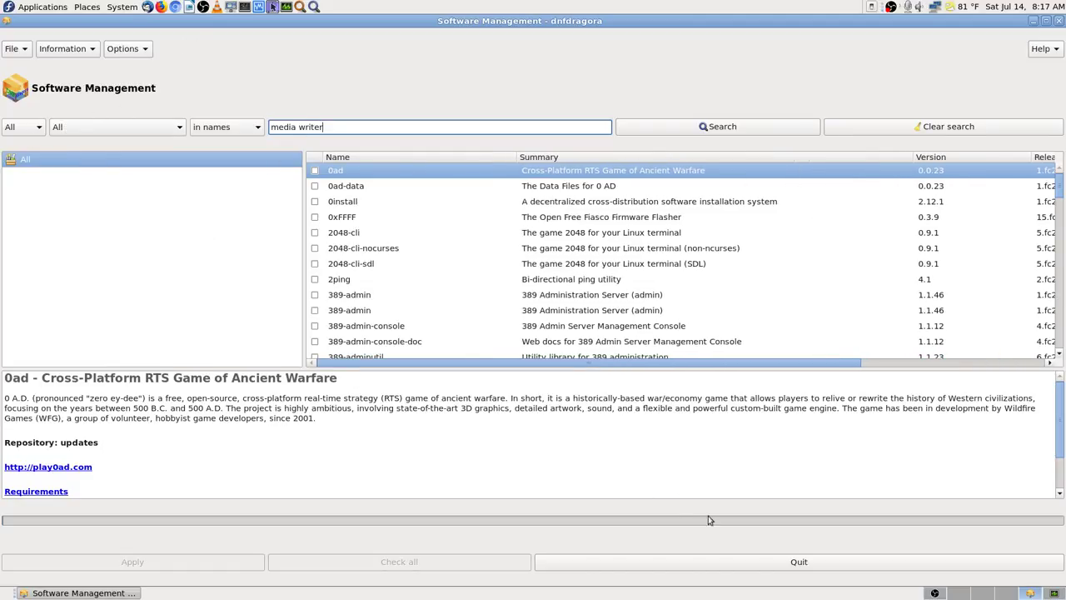
Step: Switch to System Monitor, filter the process table by "lucky" and clear the filter
click(1054, 593)
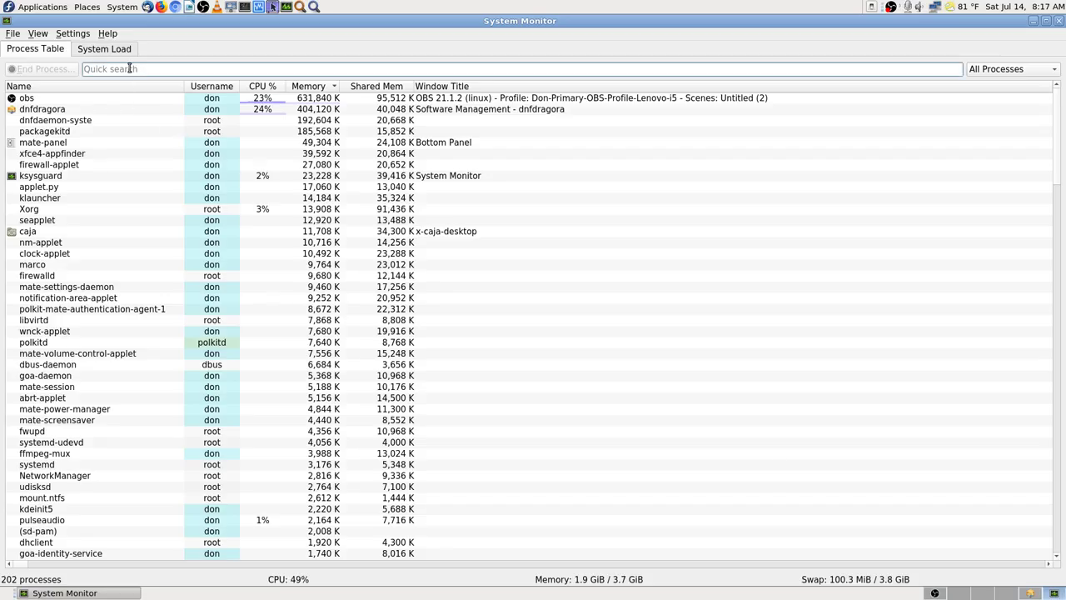
text(lucky)
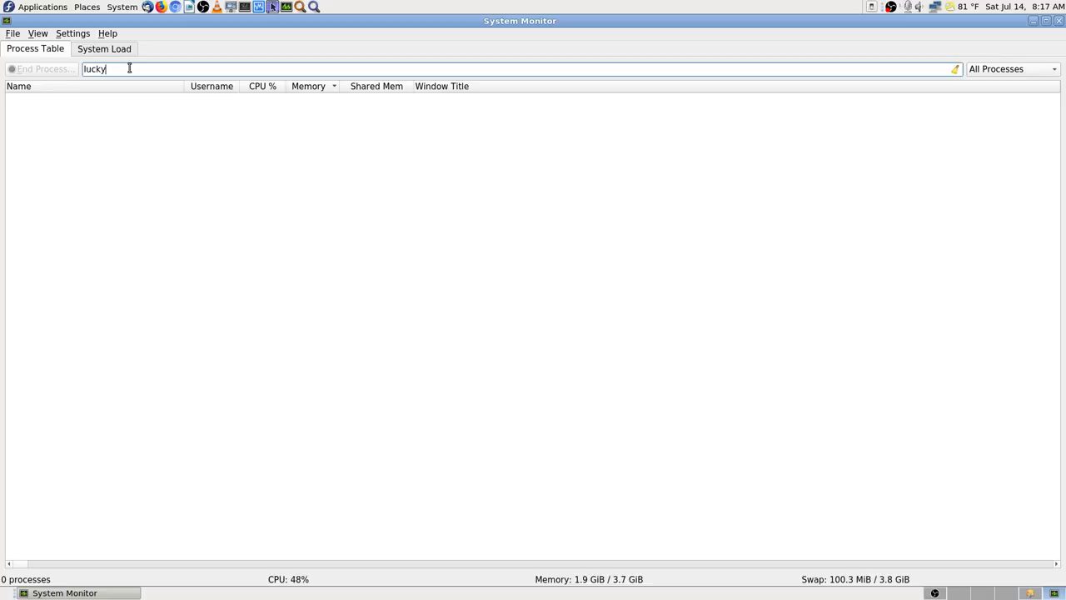
key(BackSpace)
key(BackSpace)
key(BackSpace)
key(BackSpace)
key(BackSpace)
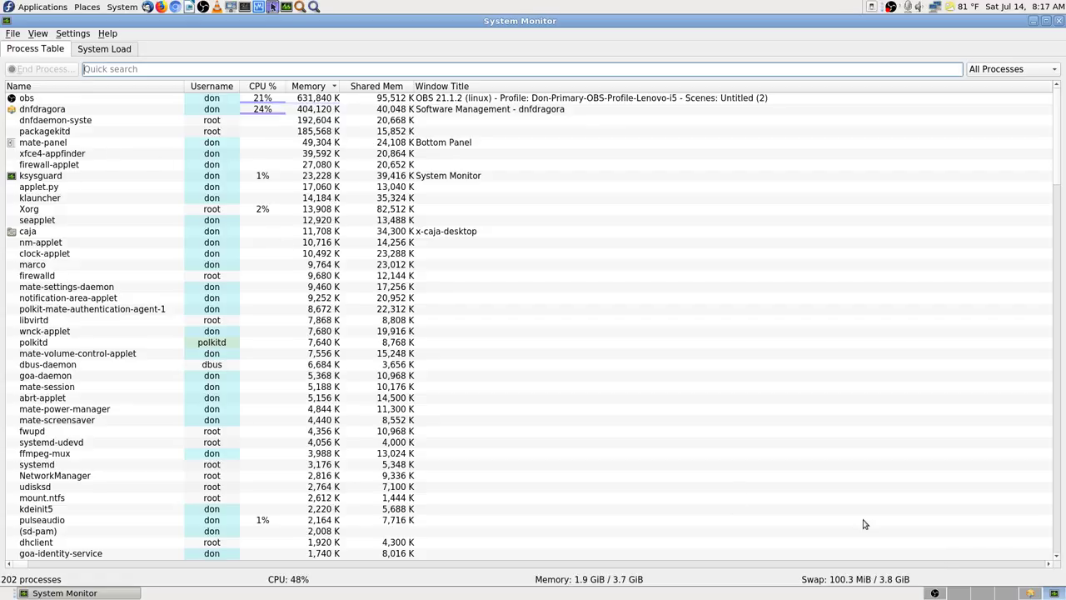
Step: Switch back to dnfdragora and search for "media writer" in names, in descriptions and in summaries
click(1030, 592)
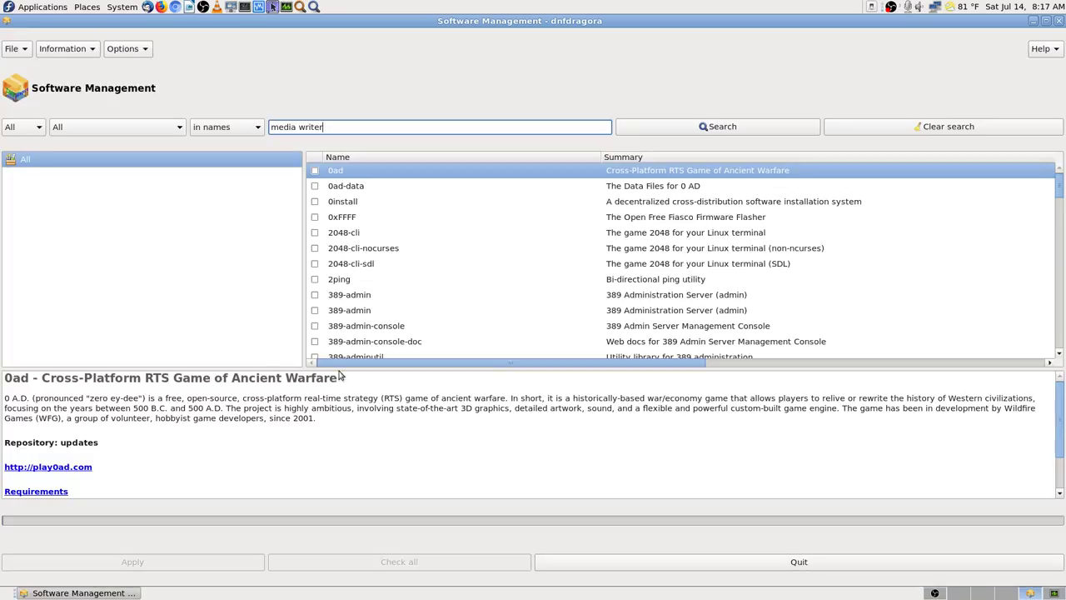
click(686, 131)
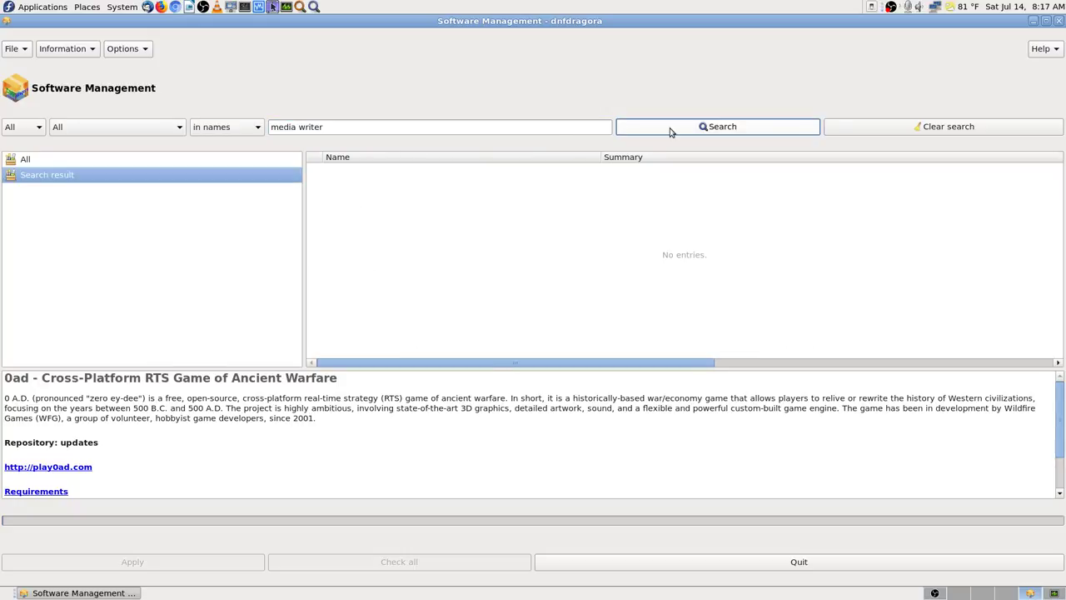
click(246, 129)
click(244, 145)
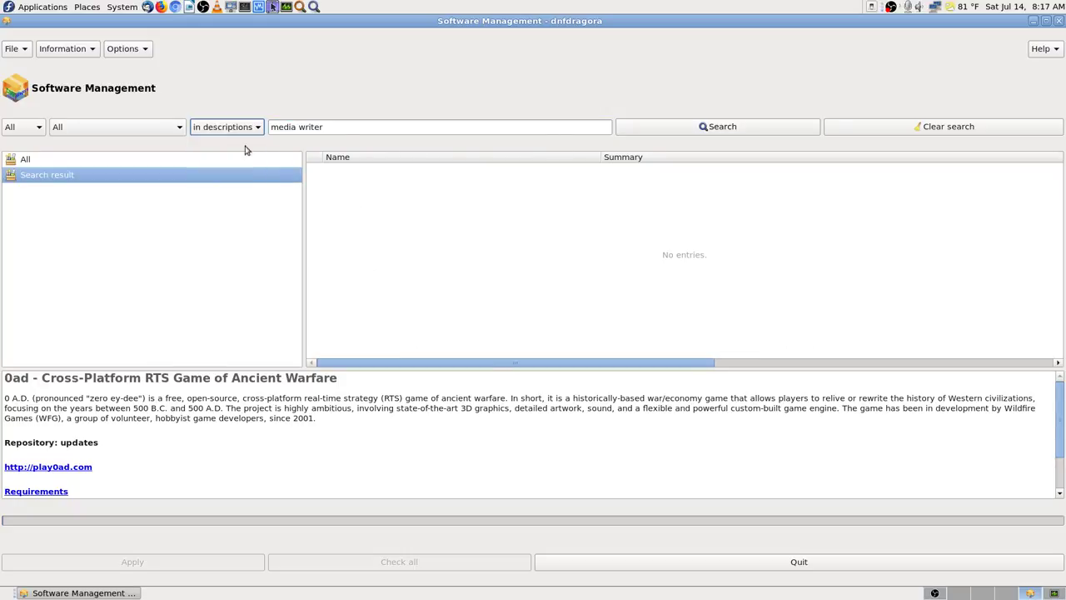
click(740, 132)
click(246, 129)
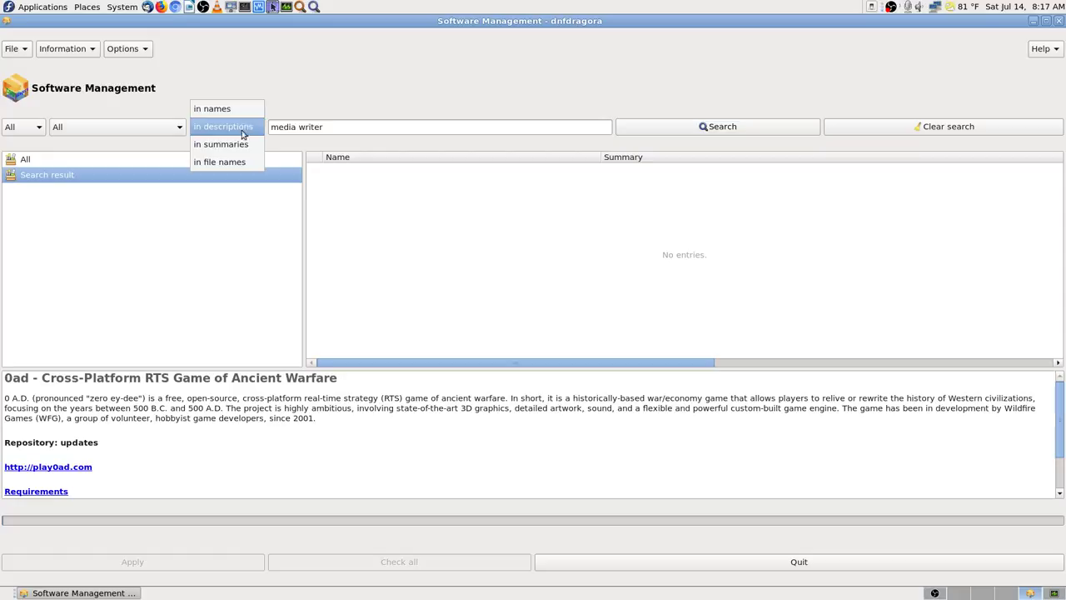
click(240, 145)
click(724, 129)
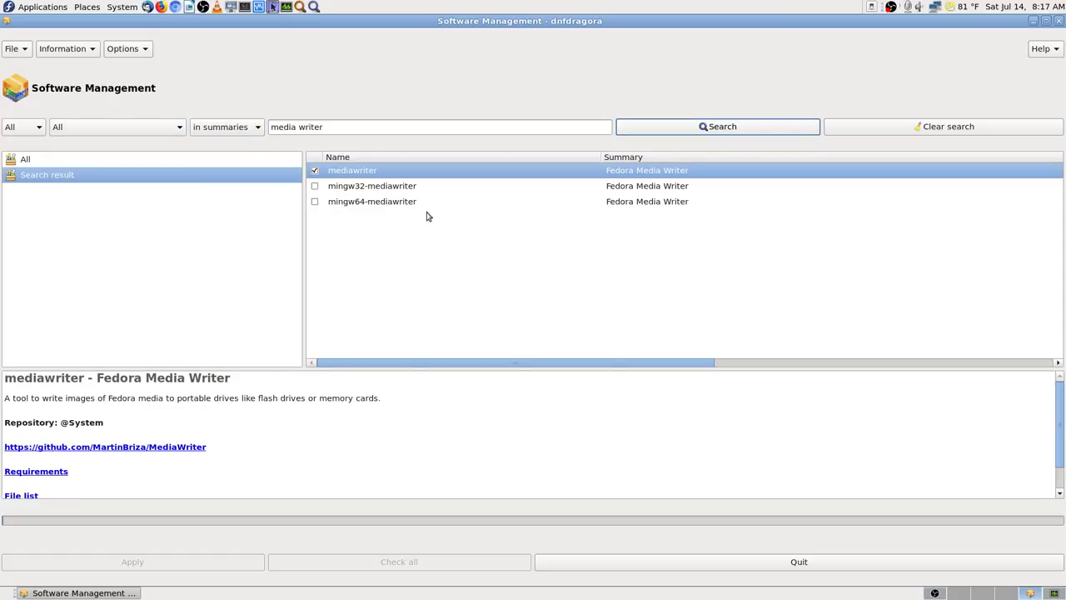
Step: Mark the mingw64-mediawriter package for installation, apply the change and confirm the transaction
click(314, 203)
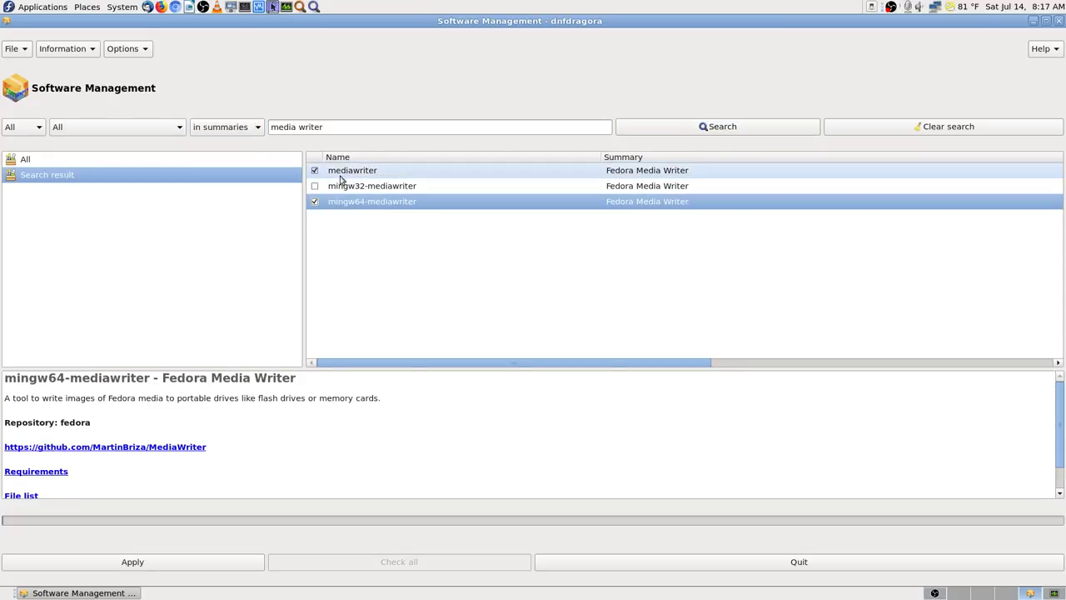
drag(379, 364, 1002, 373)
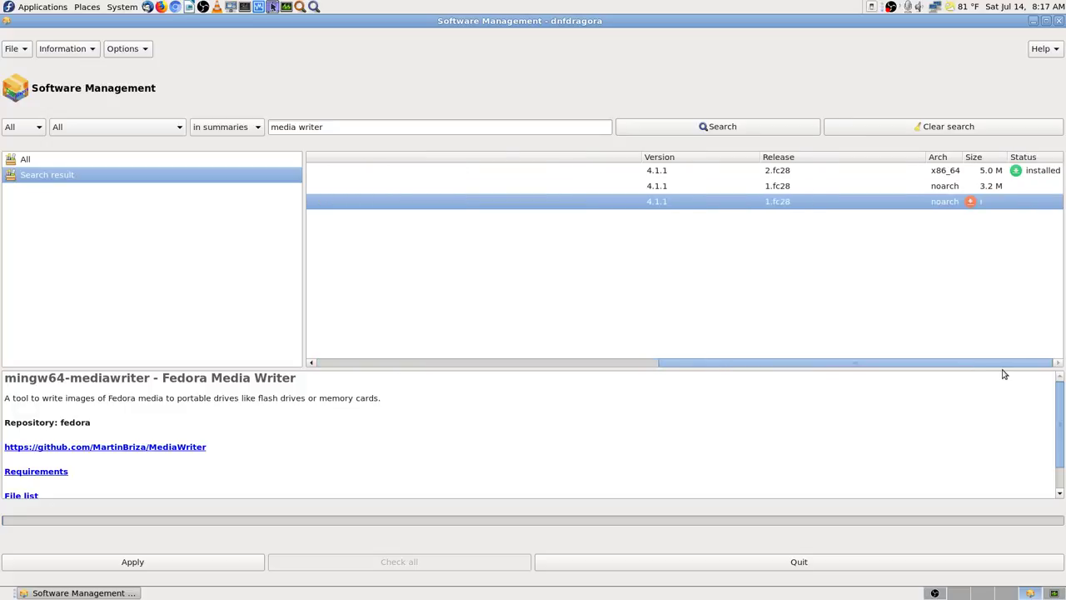
click(188, 560)
drag(705, 219, 704, 361)
click(662, 393)
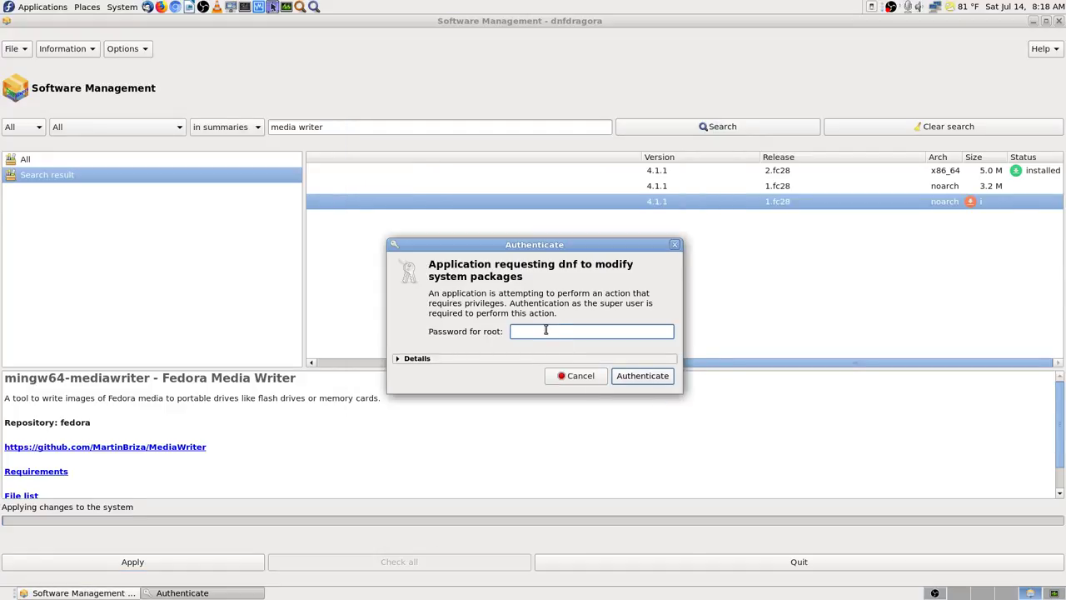
Step: Enter the root password in the authentication prompt and authorize dnf to modify the system packages
text(*********)
key(BackSpace)
key(BackSpace)
key(BackSpace)
key(BackSpace)
key(BackSpace)
key(BackSpace)
key(BackSpace)
key(BackSpace)
key(BackSpace)
text(************)
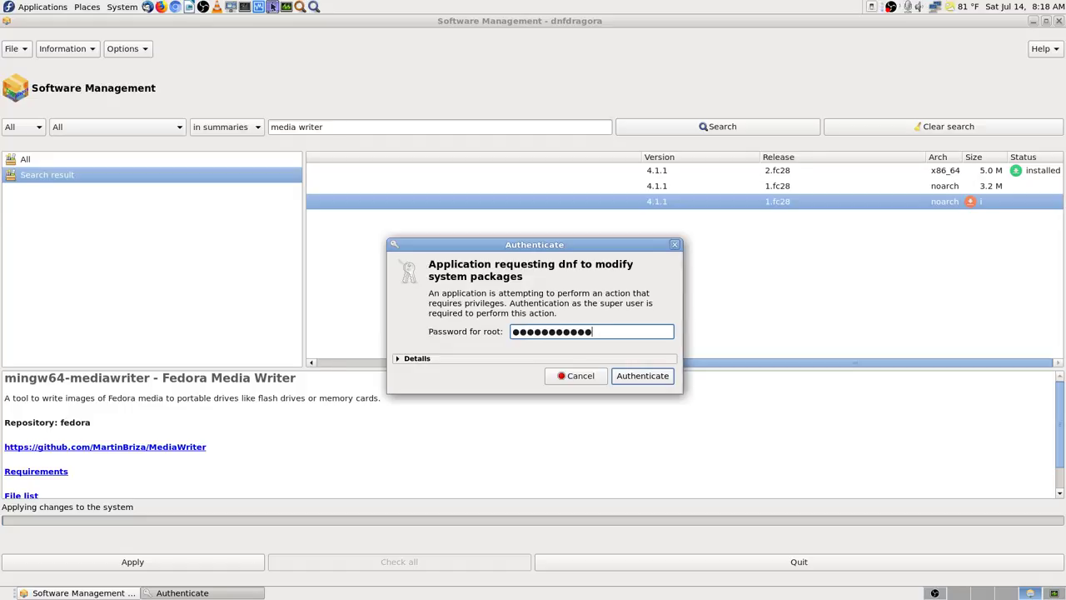
text(**)
key(Return)
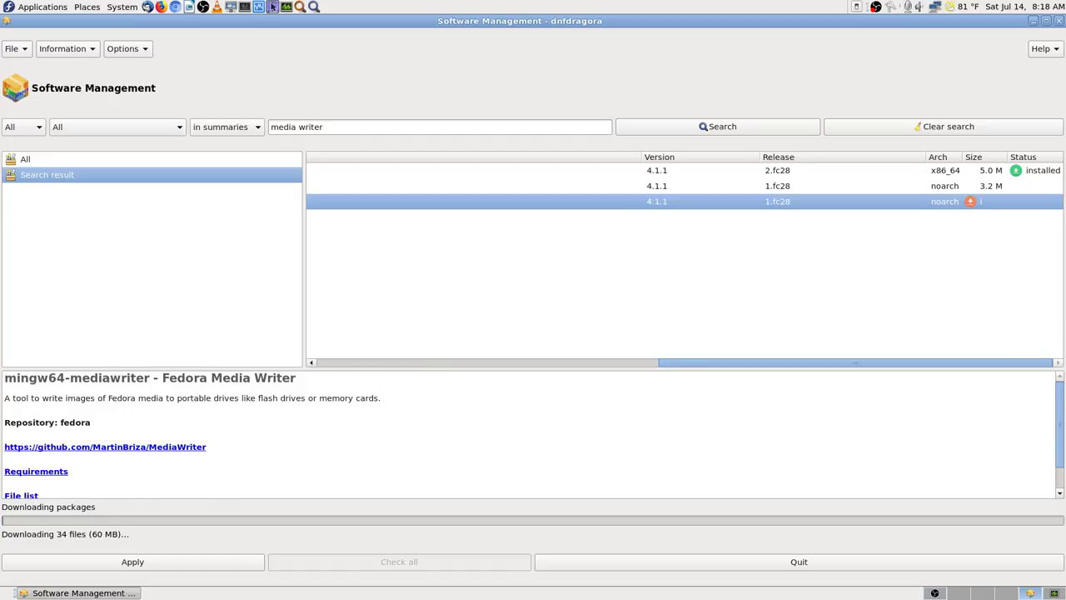
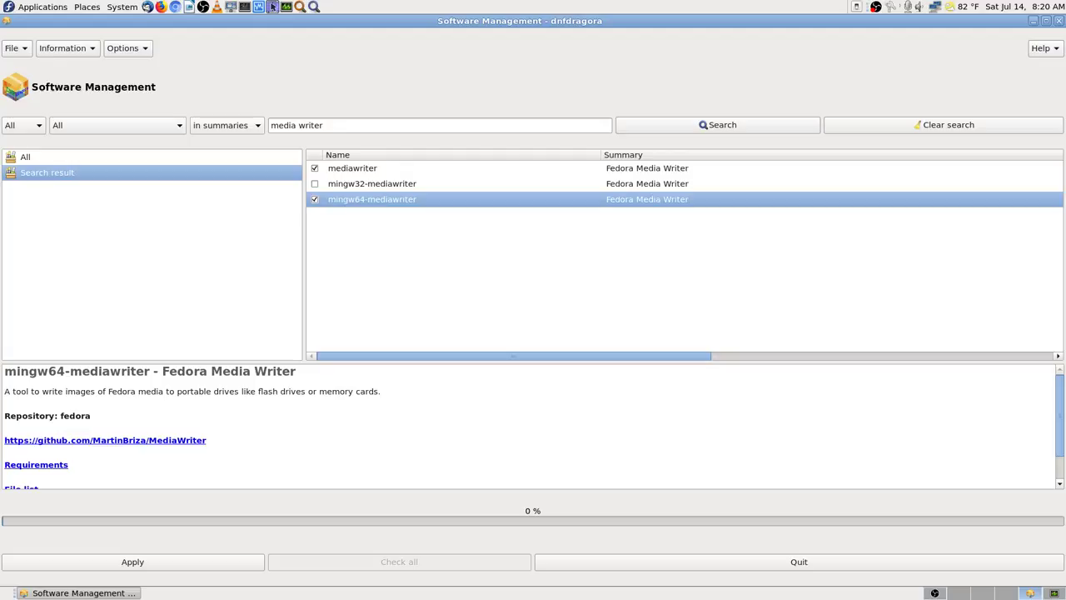
Step: Switch to an empty workspace, search the applications for "media", launch Fedora Media Writer and move its window toward the middle of the desktop
click(25, 157)
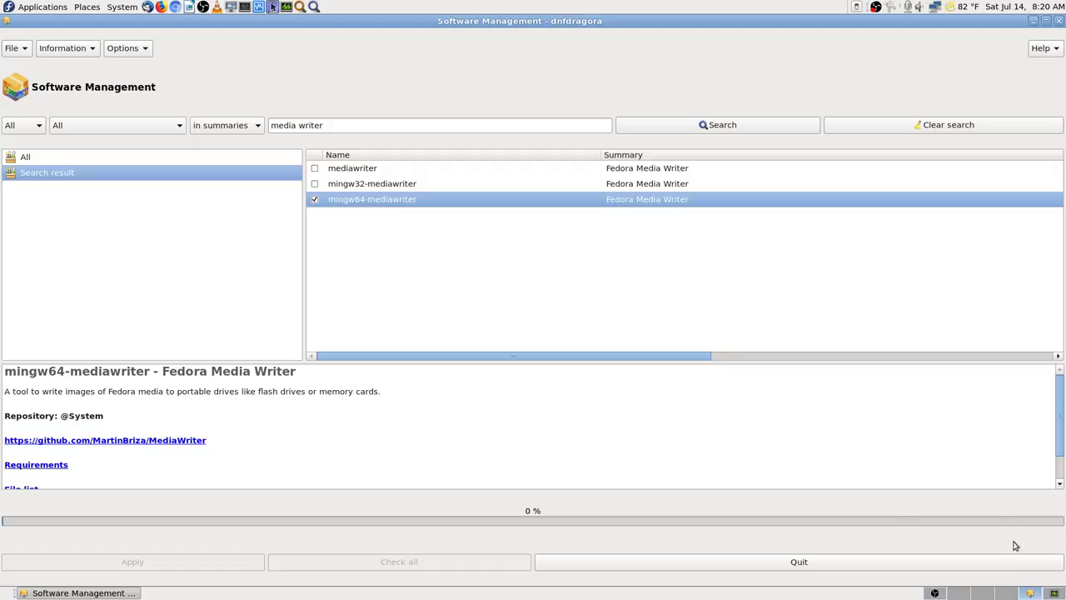
click(1006, 592)
click(313, 7)
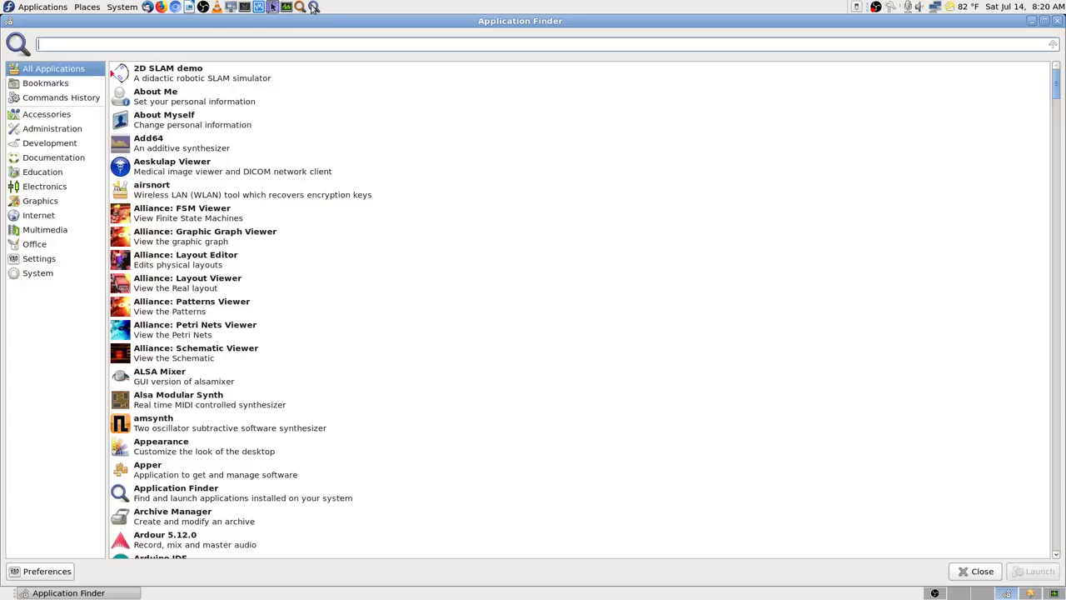
text(media)
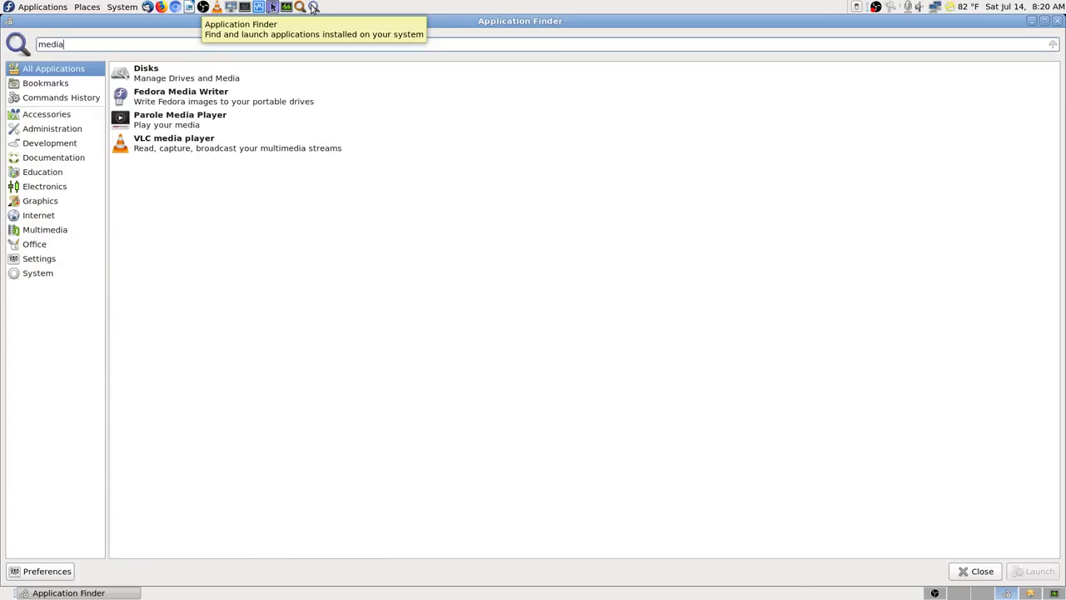
key(Down)
key(Down)
key(Return)
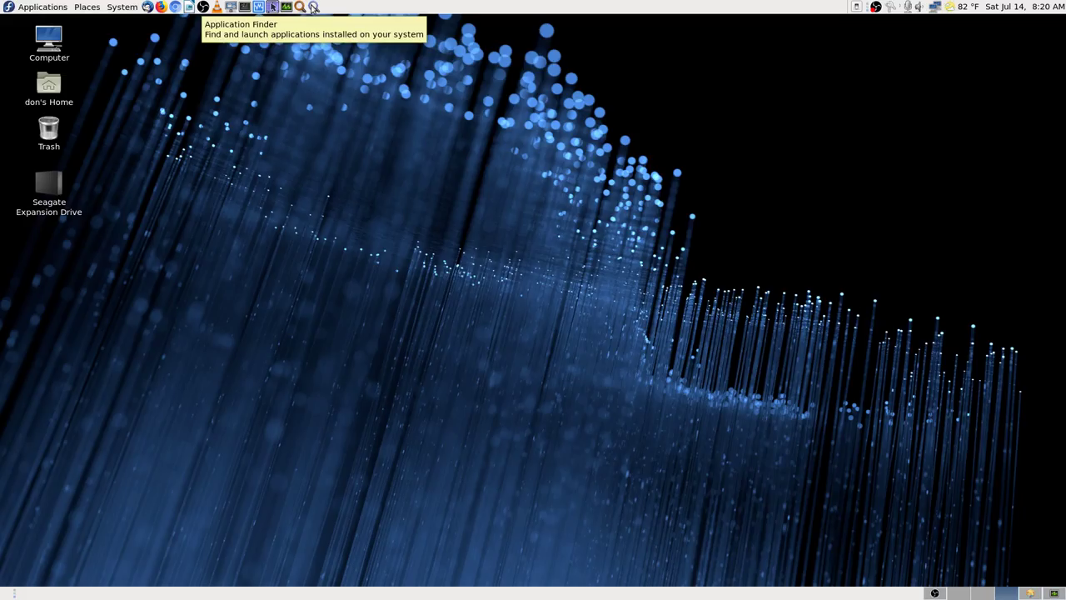
drag(393, 26, 650, 140)
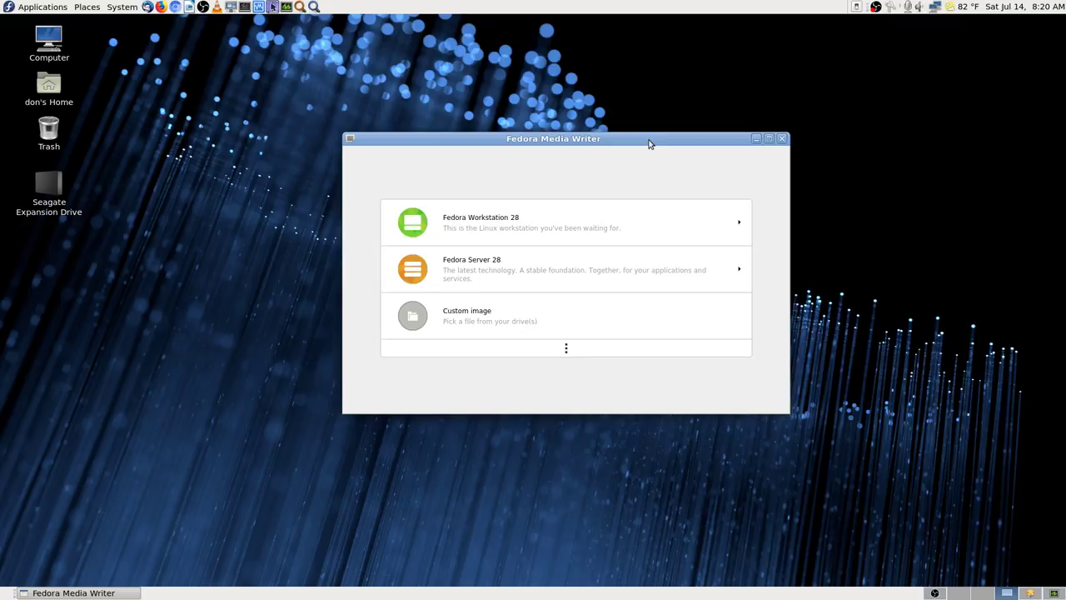
Step: View the Fedora Workstation 28 details, return to the image list, and open and cancel the custom image file picker
click(525, 224)
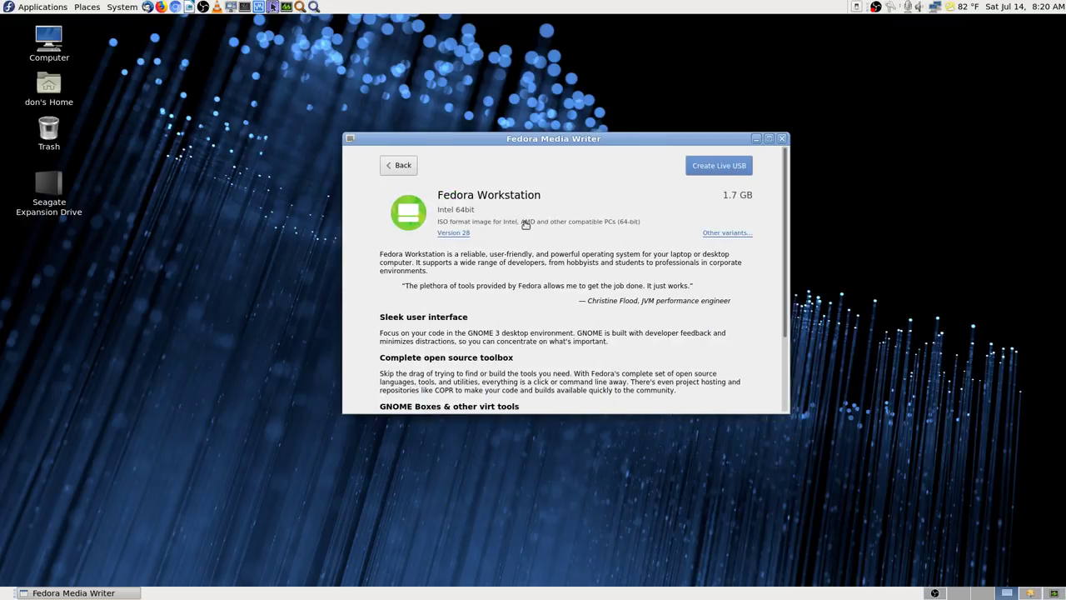
click(407, 165)
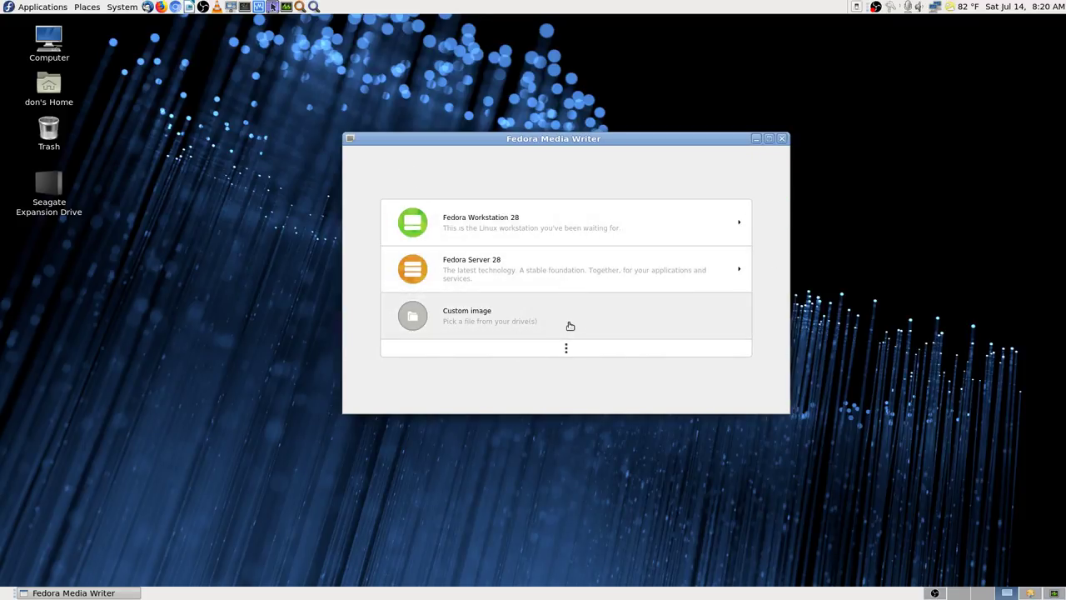
click(569, 326)
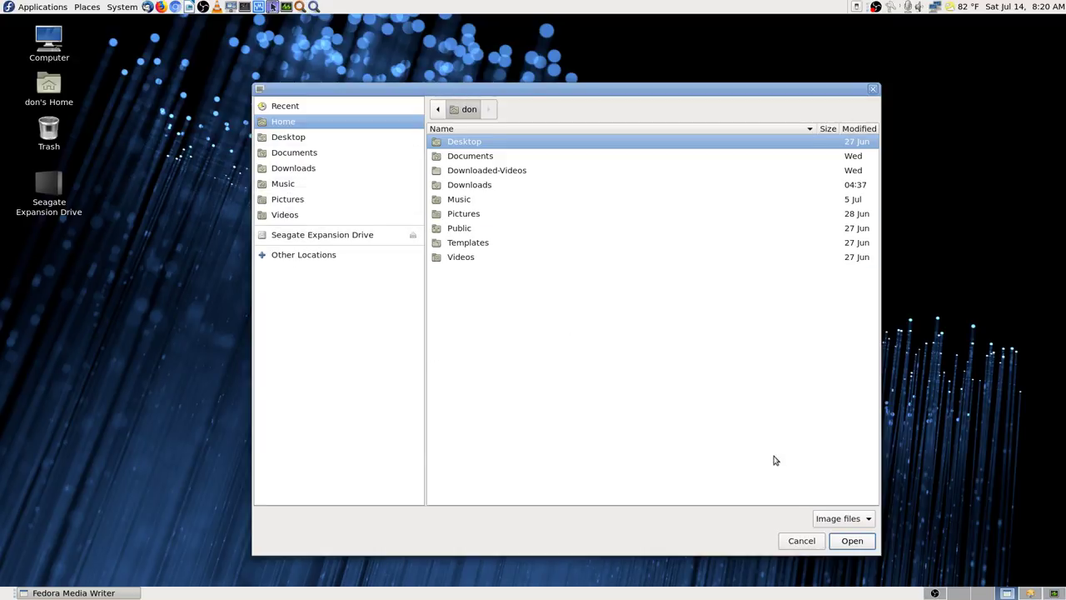
click(810, 546)
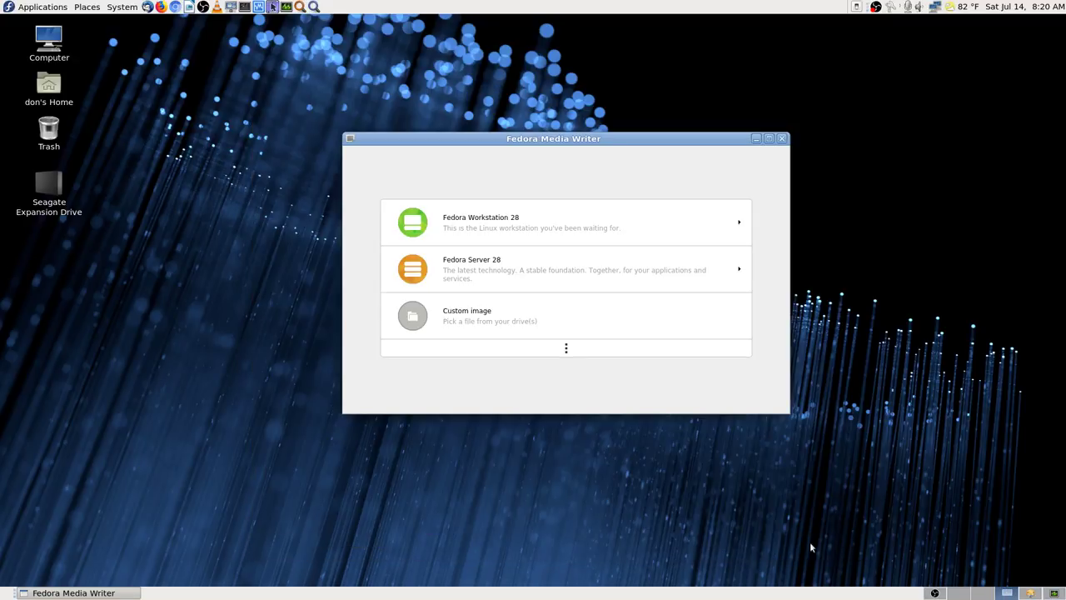
Step: Expand the full image list, maximize Fedora Media Writer and examine the available Fedora Spins and Fedora Labs images
click(566, 348)
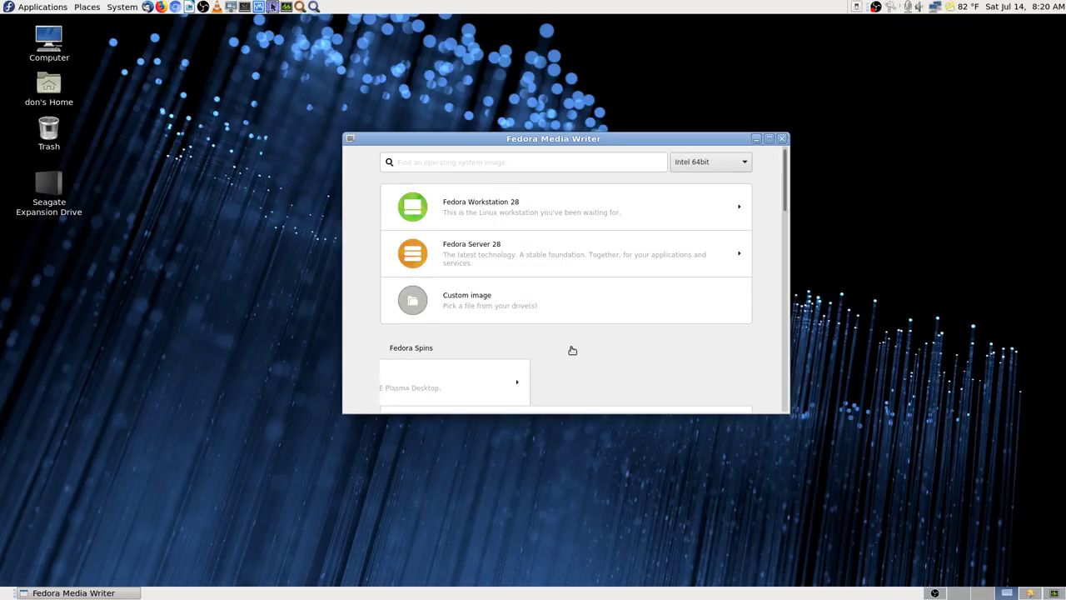
click(767, 139)
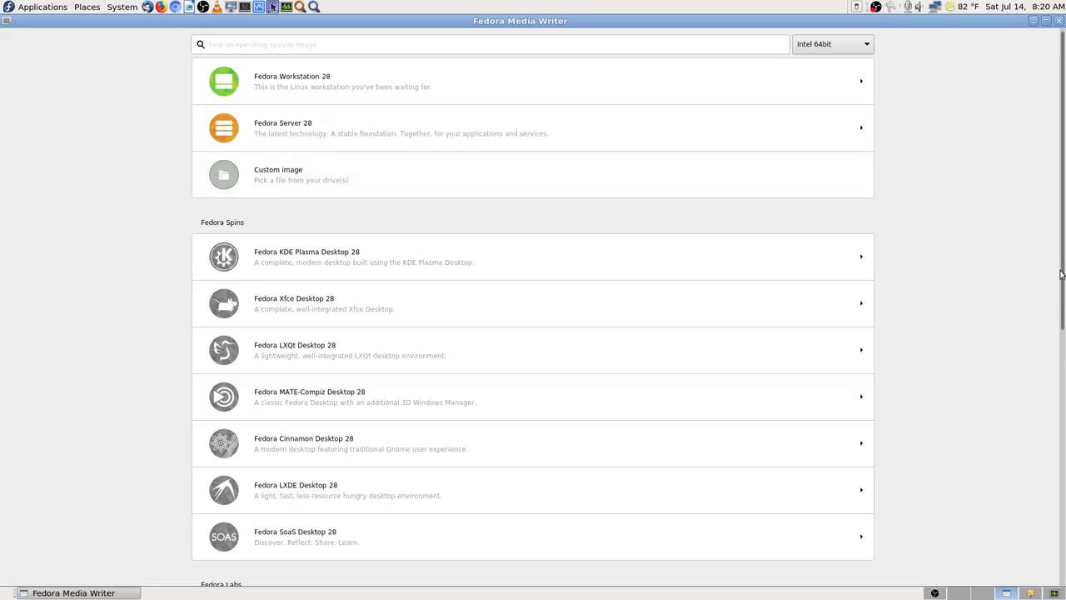
drag(1061, 273, 1063, 173)
scroll(297, 298, down, 2)
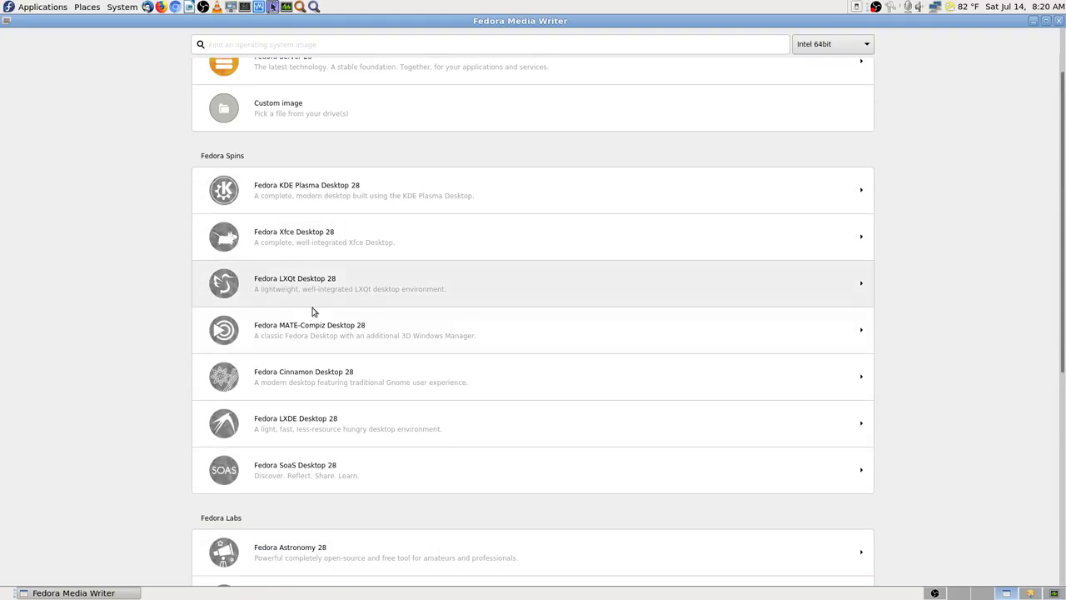
scroll(313, 311, down, 2)
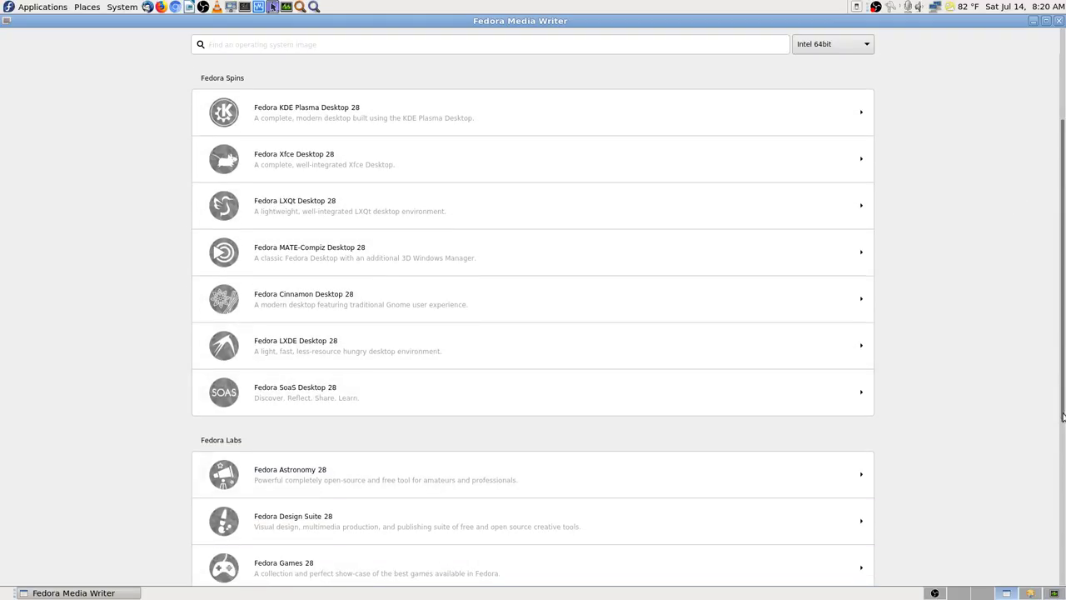
drag(1063, 416, 1063, 565)
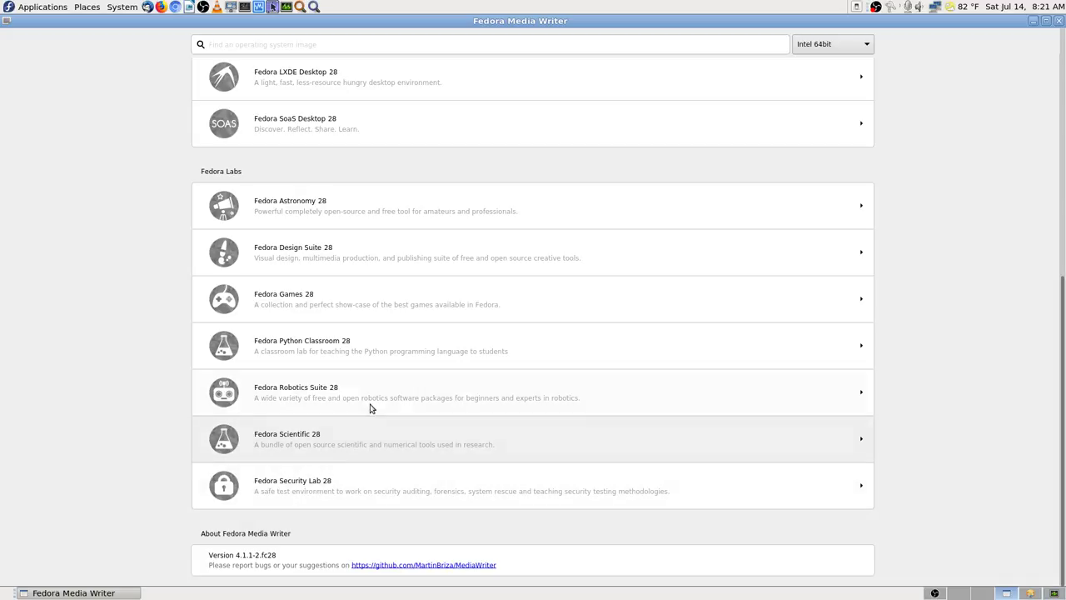
scroll(368, 333, up, 2)
scroll(370, 335, up, 2)
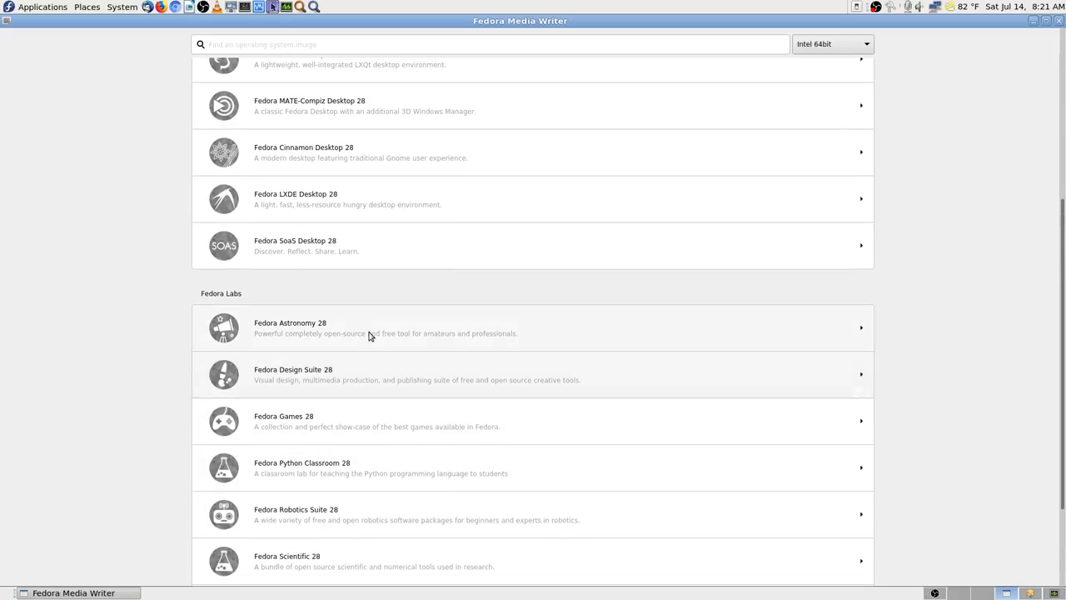
scroll(369, 333, up, 4)
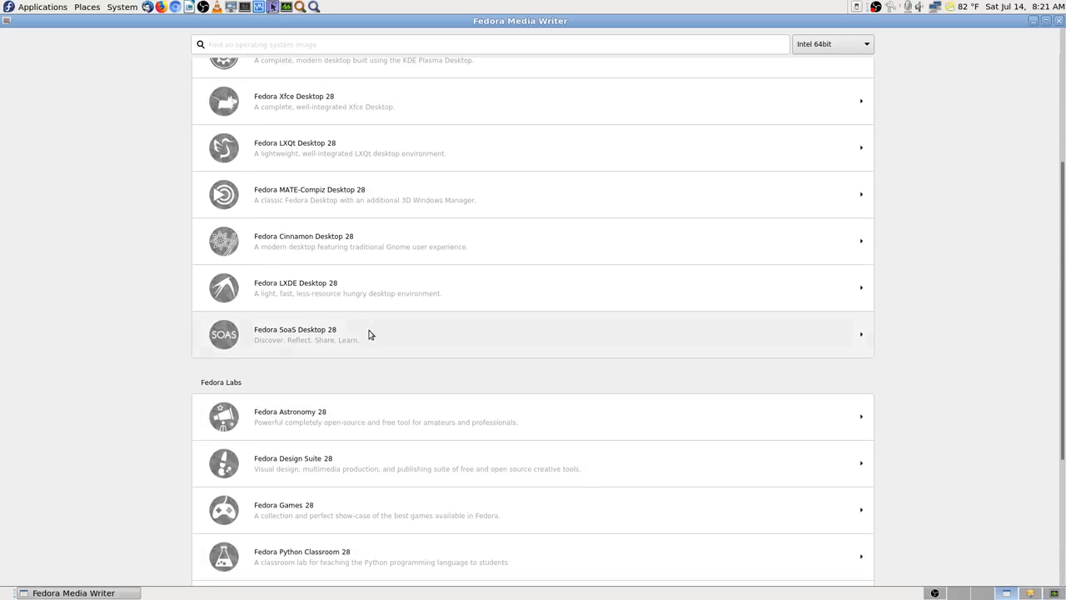
scroll(363, 329, up, 1)
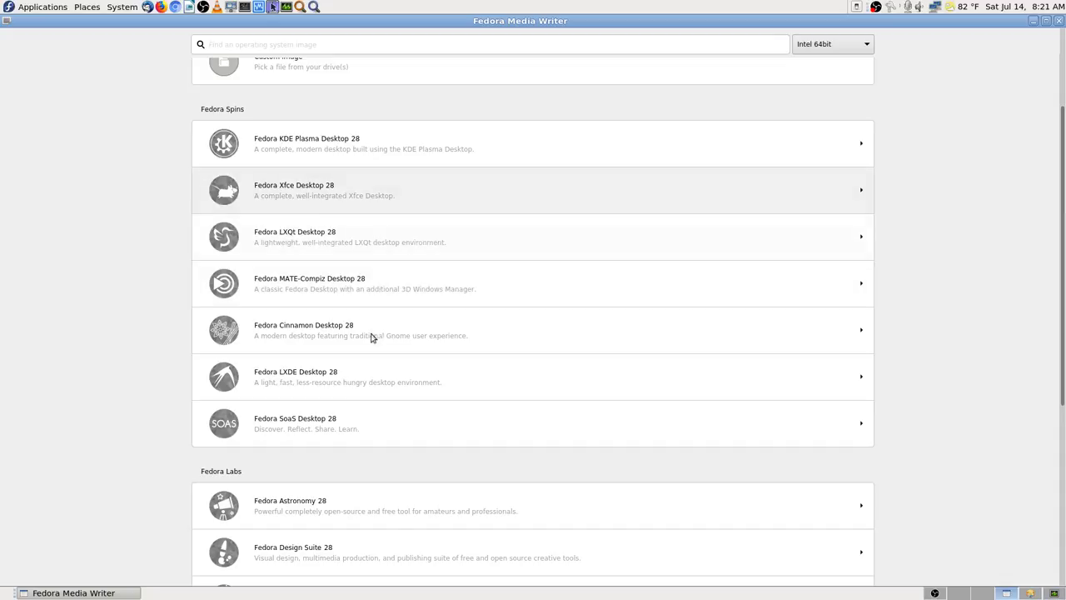
scroll(371, 338, down, 4)
scroll(395, 511, down, 3)
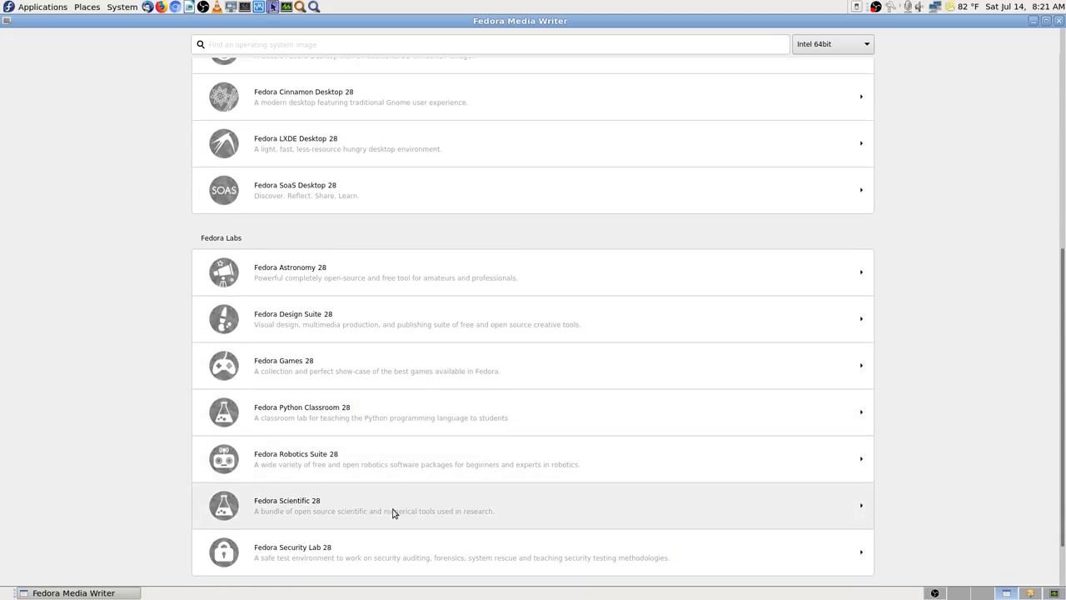
scroll(397, 503, up, 3)
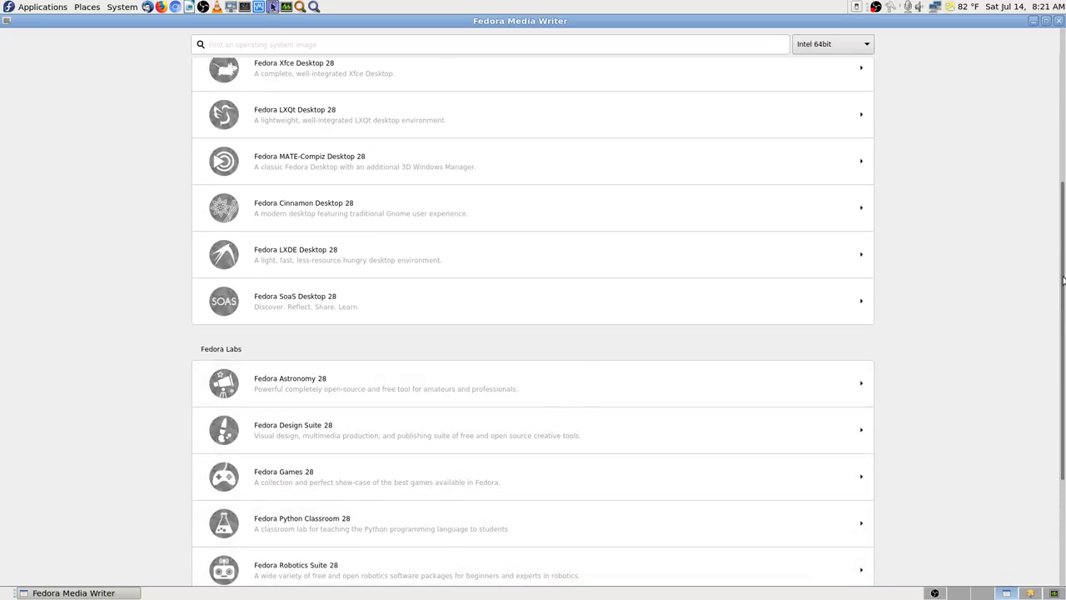
drag(1062, 281, 1062, 130)
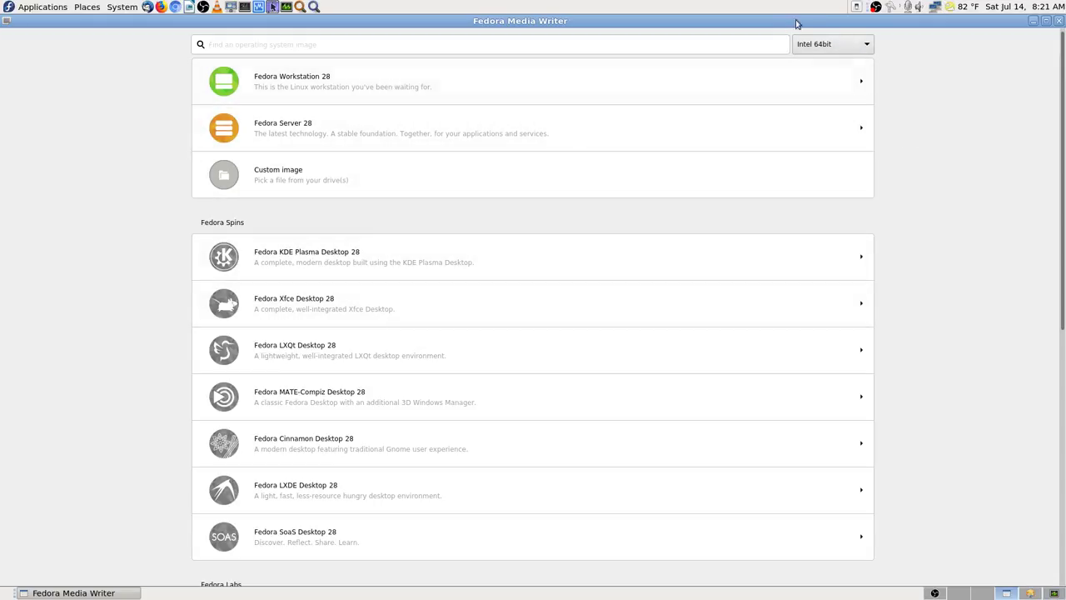
Step: Filter the image list to Intel 32bit, then restore the window size and close Fedora Media Writer
click(849, 49)
click(831, 64)
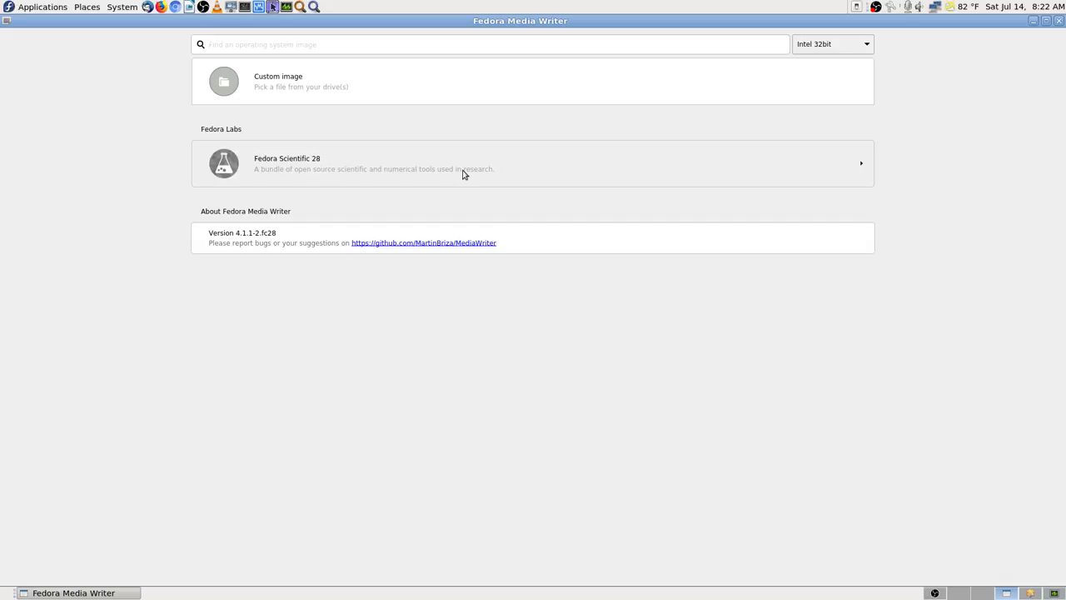
click(1047, 22)
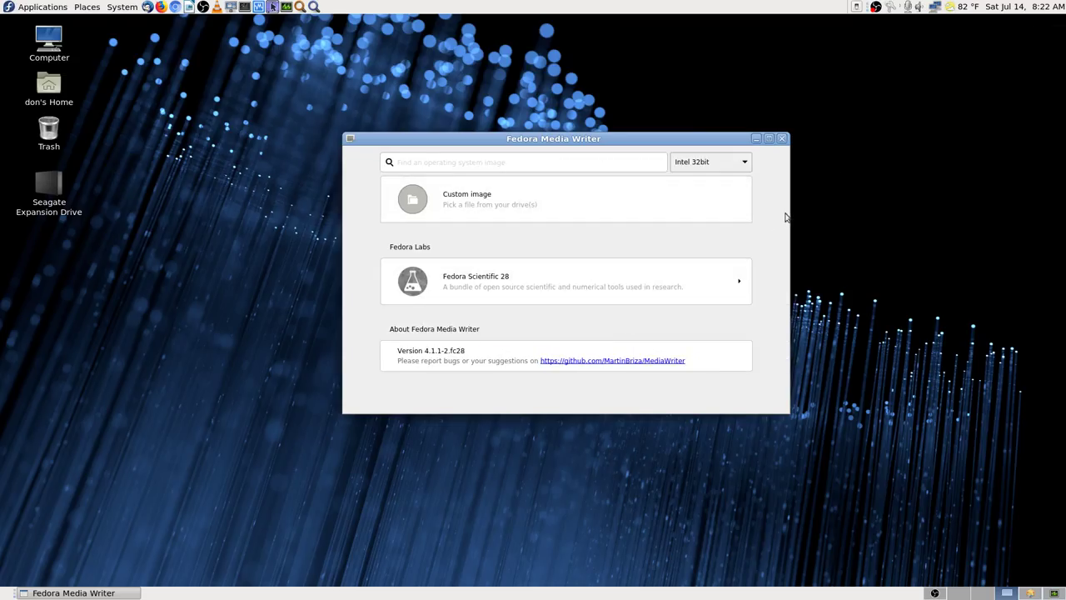
click(781, 139)
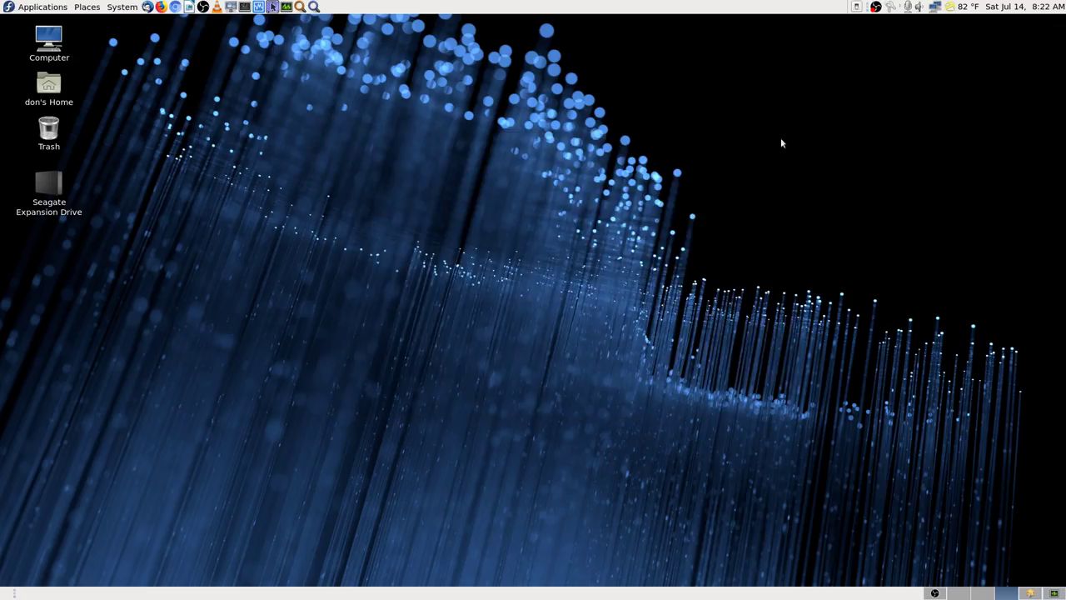
Step: Switch back to dnfdragora, view the package details of mediawriter and mingw64-mediawriter, and close the package manager
click(1033, 592)
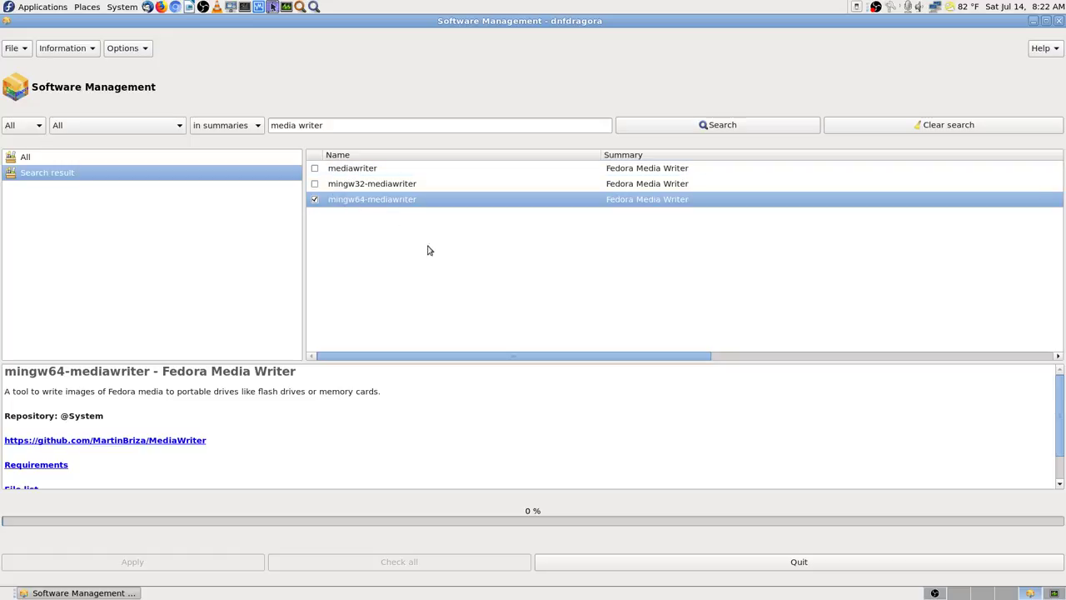
click(371, 168)
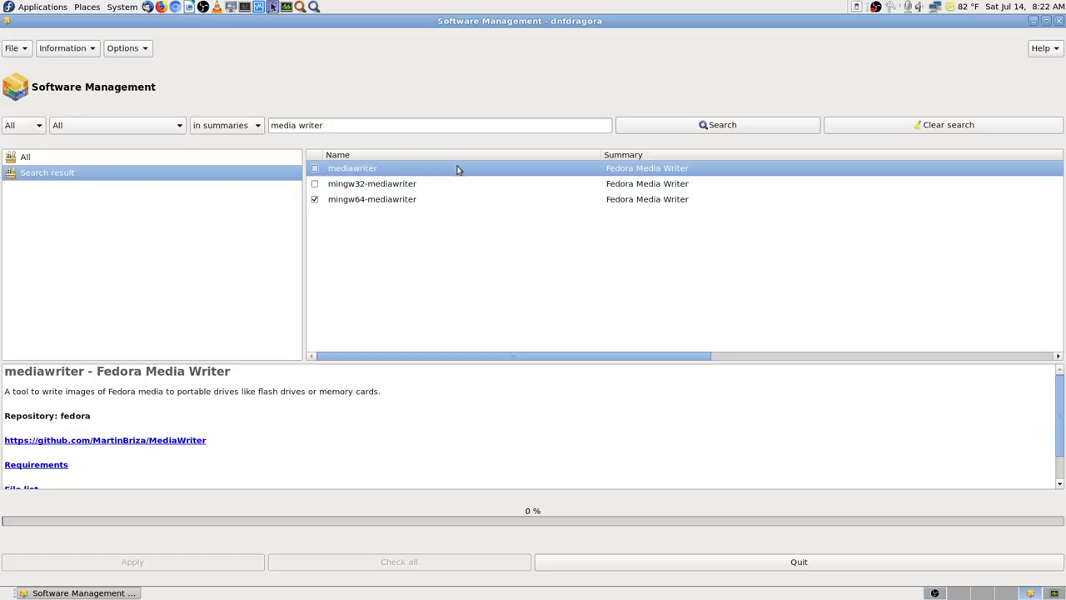
click(450, 203)
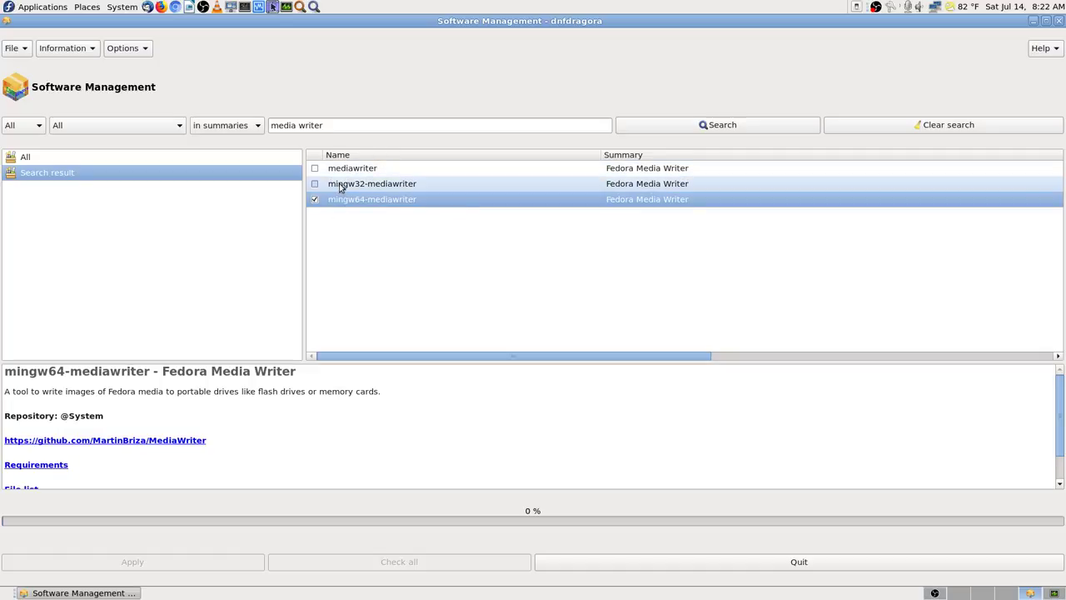
click(1058, 21)
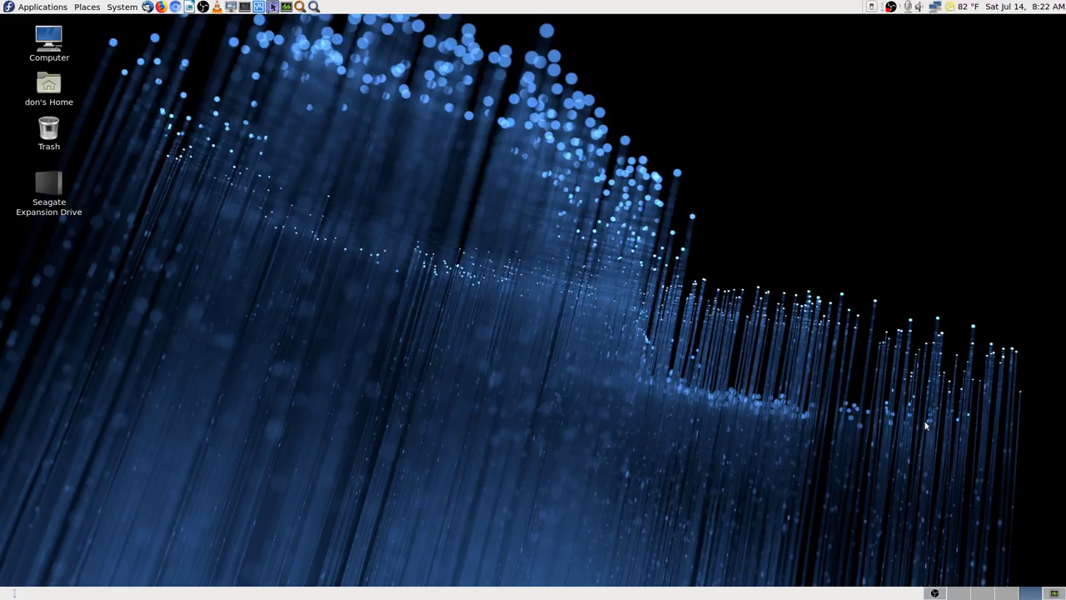
Step: Check the process table in System Monitor and launch Fedora Media Writer by searching the Application Finder for "media"
click(1054, 593)
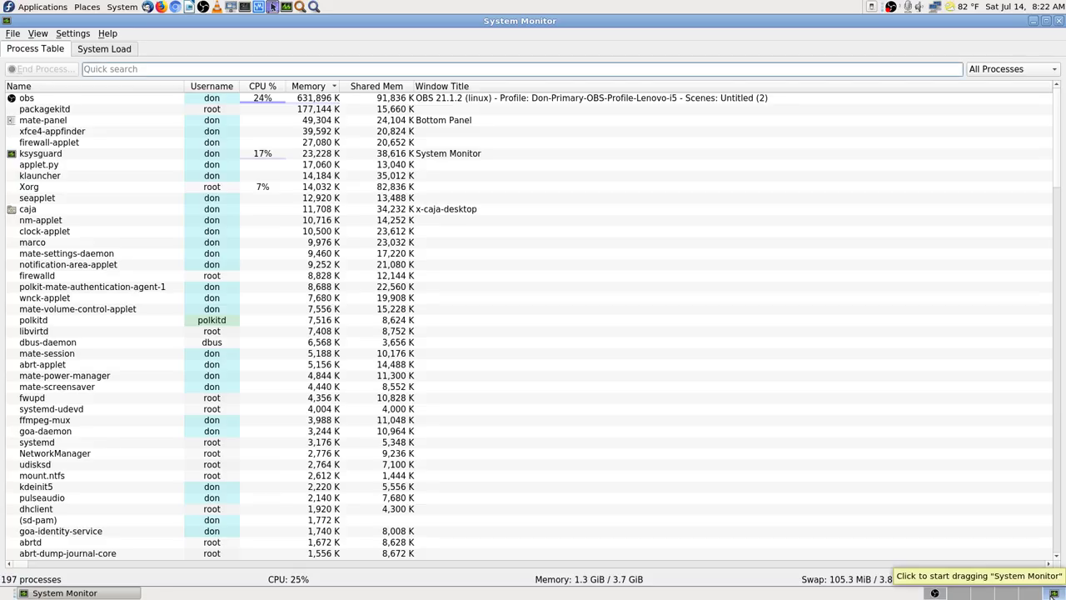
click(1041, 592)
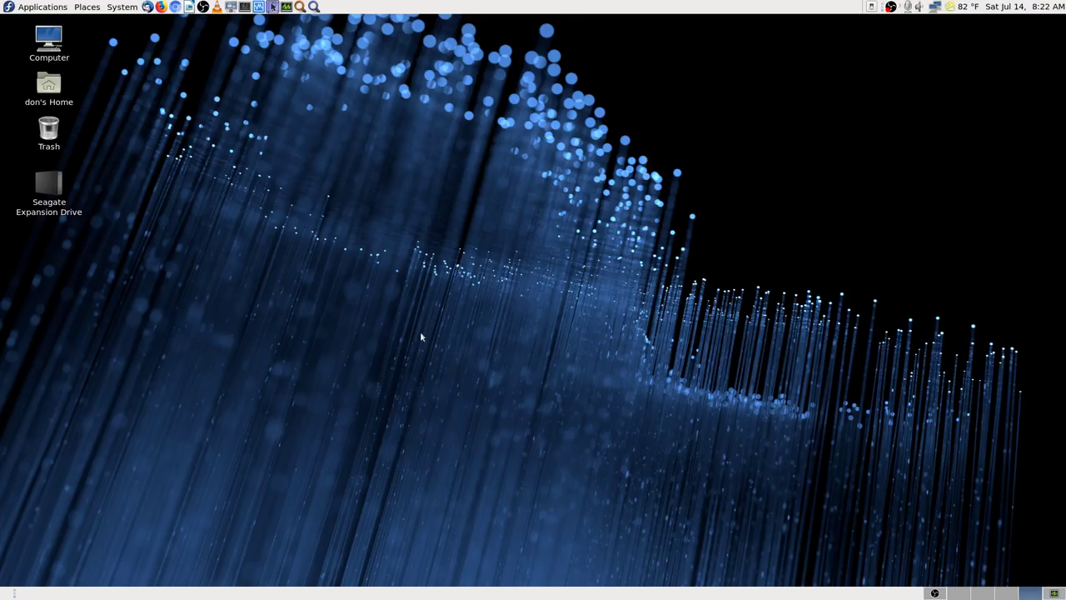
click(314, 7)
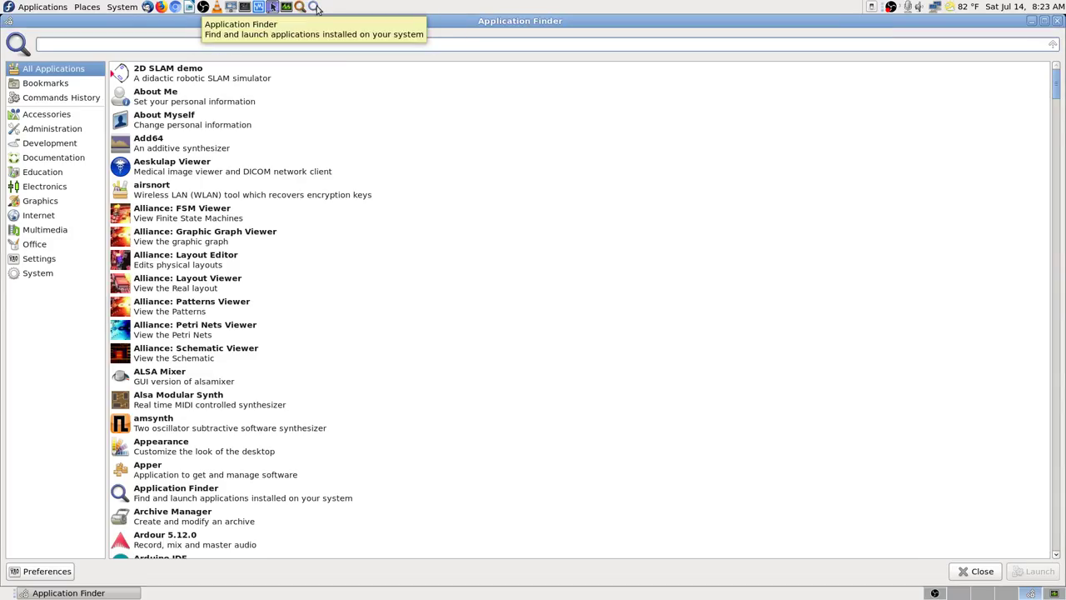
text(medis)
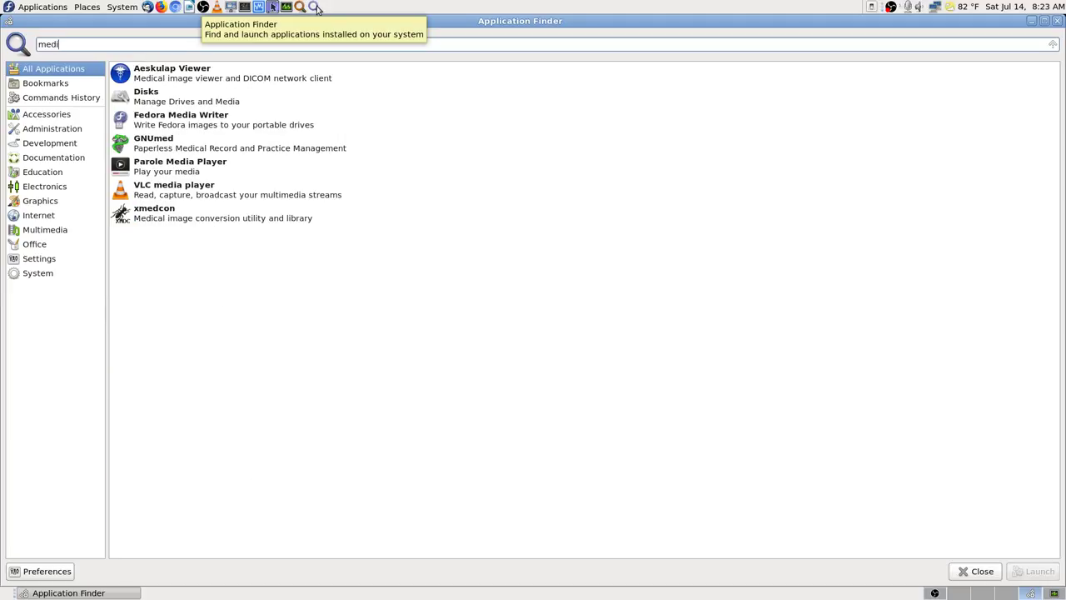
key(BackSpace)
key(BackSpace)
text(ia)
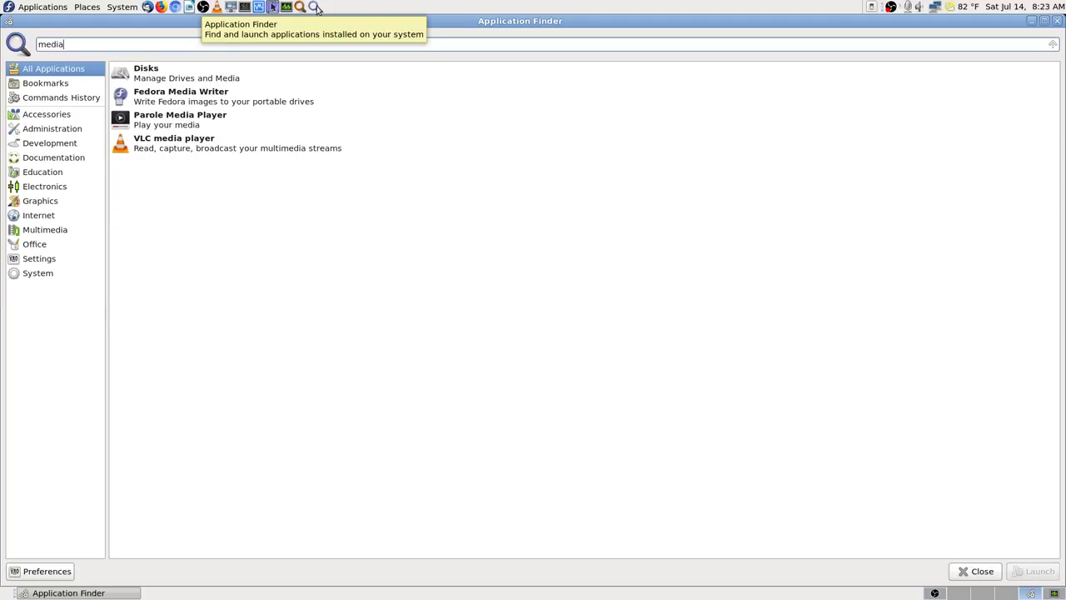
key(Down)
key(Down)
key(Return)
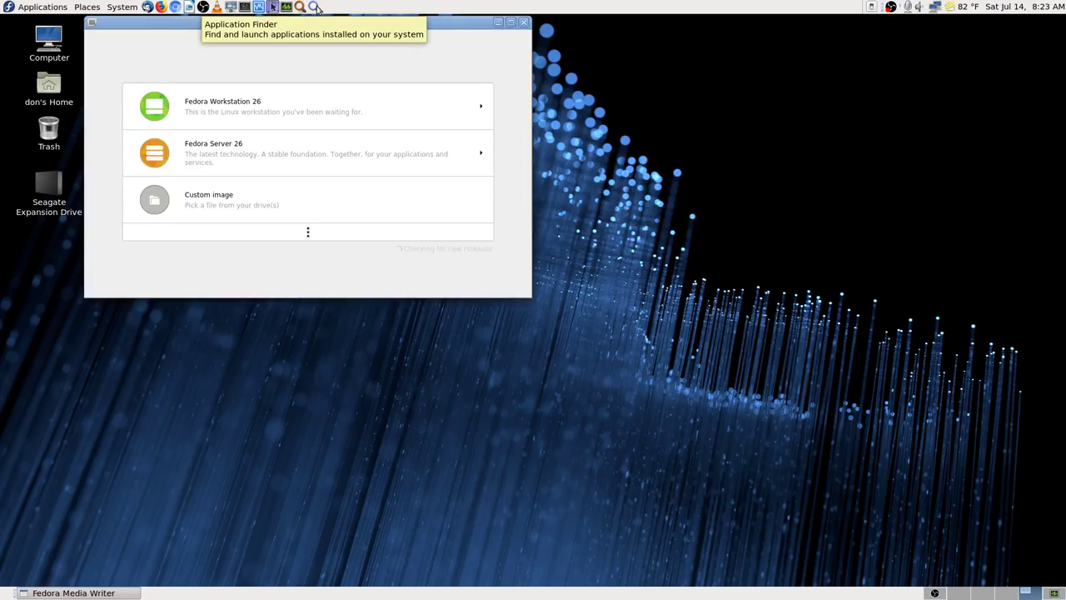
Step: Move the Fedora Media Writer window toward the middle of the desktop, expand the full image list, and close the program
drag(424, 27, 624, 28)
click(506, 231)
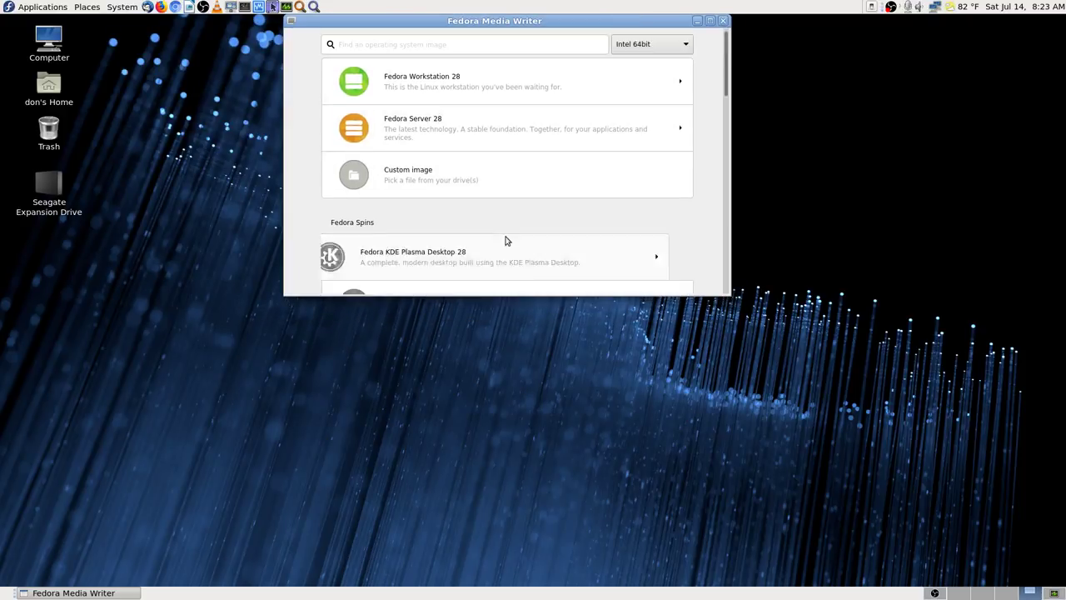
drag(727, 79, 754, 4)
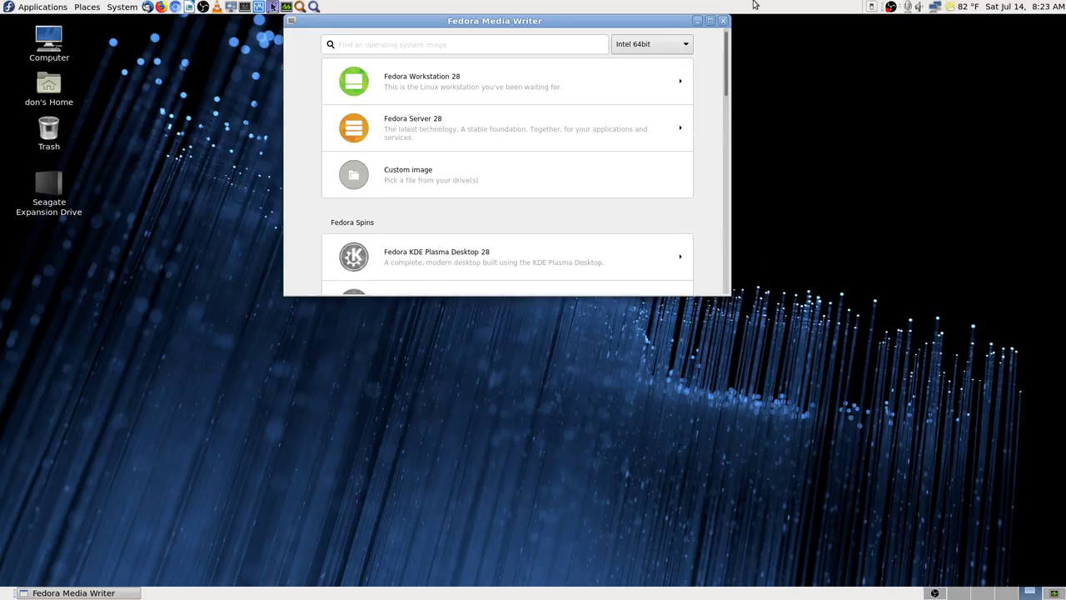
click(475, 125)
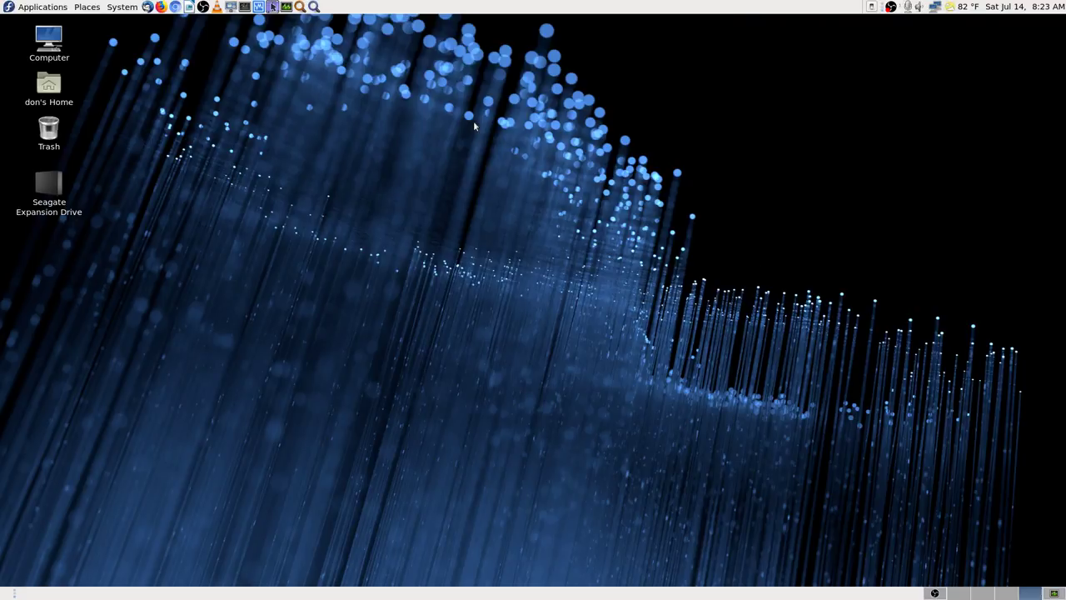
Step: Check the running processes in System Monitor and dismiss the Fedora Media Writer crash notification without reporting it
click(1054, 592)
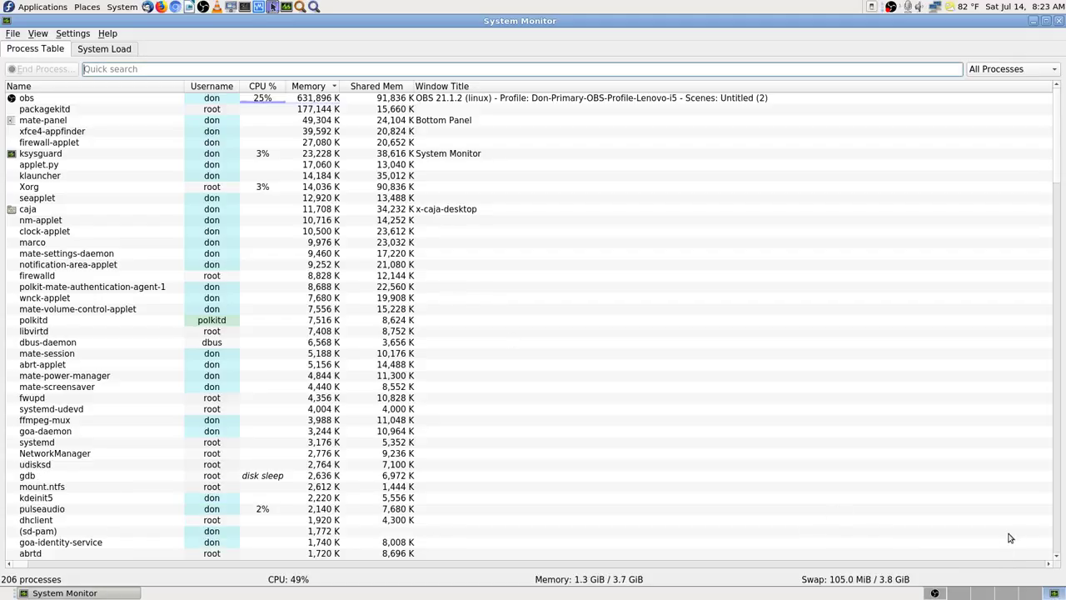
click(1031, 595)
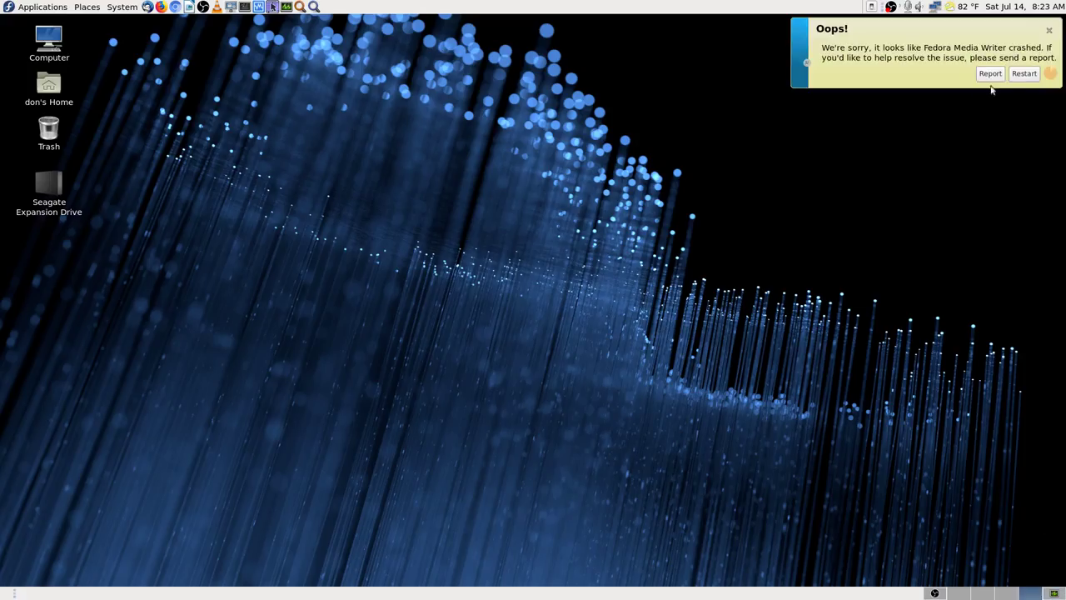
click(1048, 30)
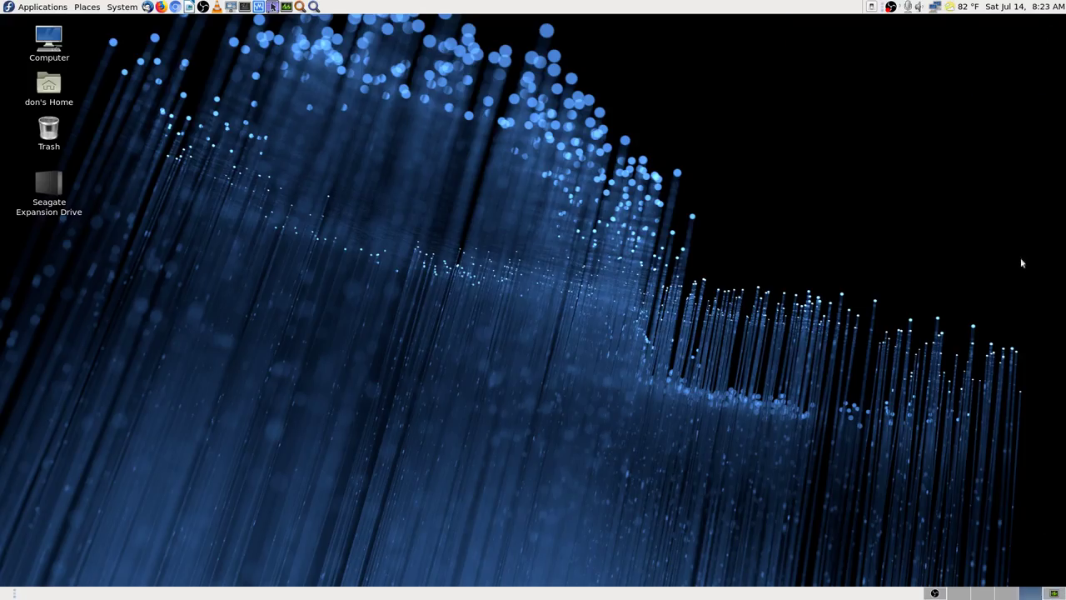
Step: Switch to OBS, briefly check the process table in System Monitor, and activate the Crenova USB Endoscope scene
click(934, 592)
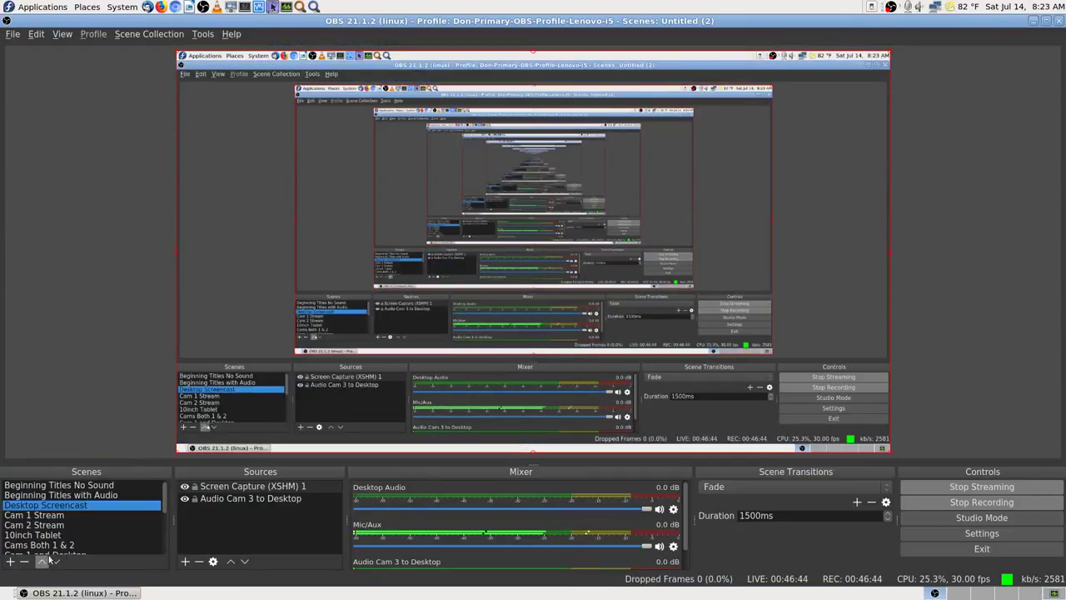
click(1054, 592)
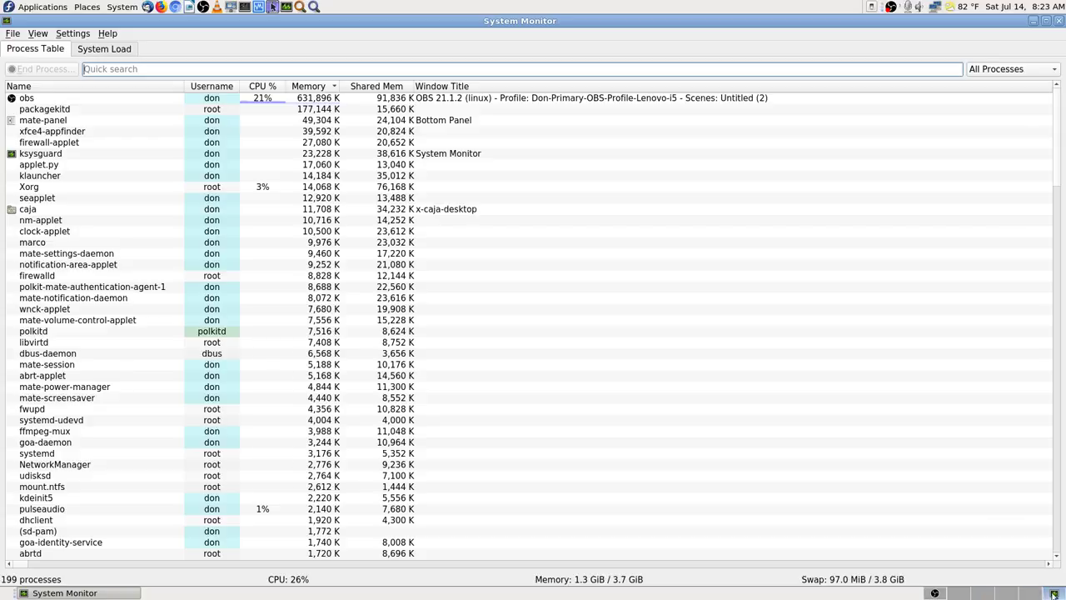
click(940, 593)
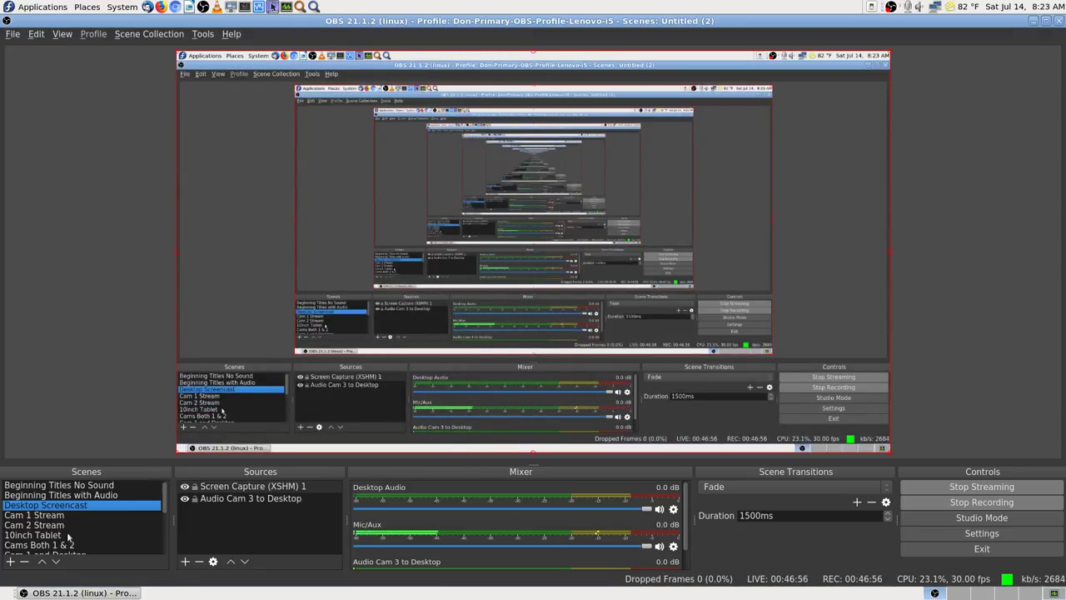
scroll(70, 535, down, 3)
click(107, 505)
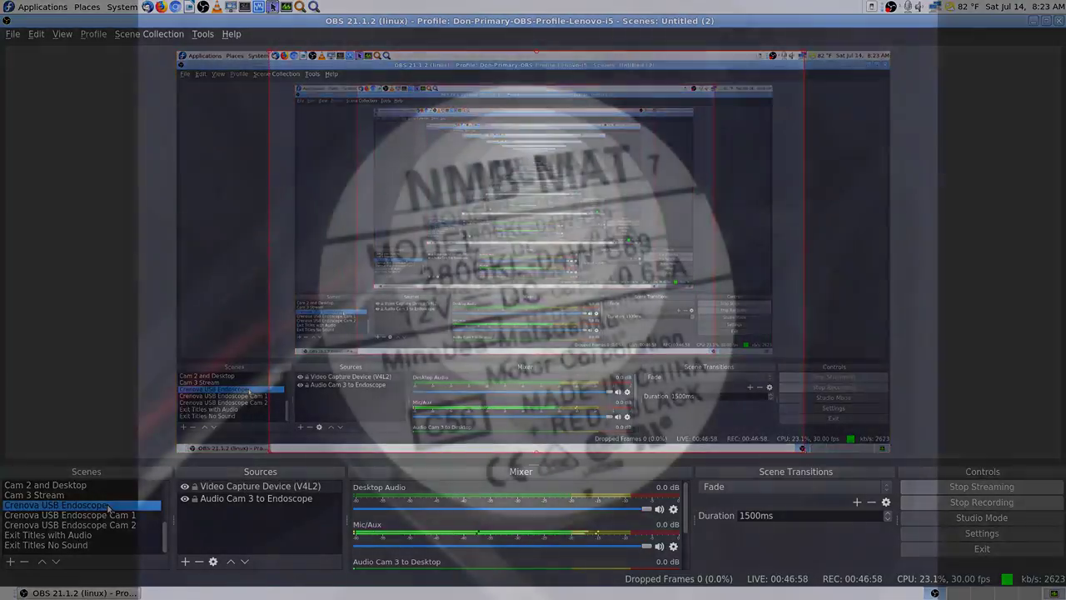